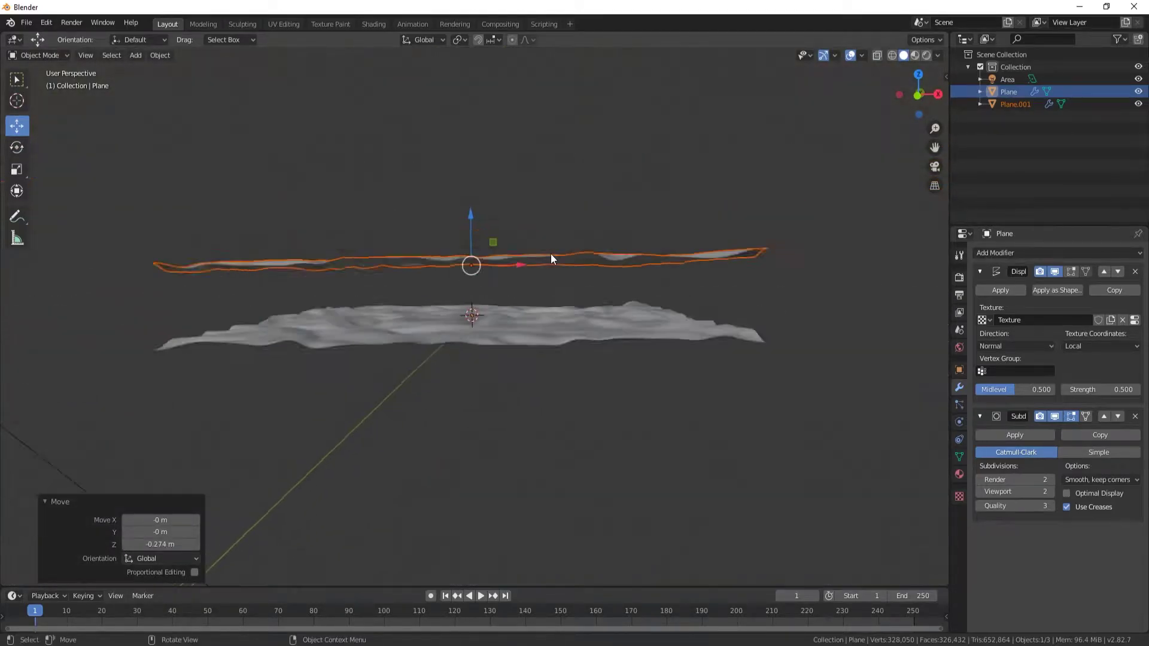
# Split the 3D viewport vertically into two side-by-side areas.
pyautogui.rightClick(676, 213)
pyautogui.scroll(-4, 599, 299)
pyautogui.click(360, 509)
pyautogui.moveTo(8, 586); pyautogui.dragTo(470, 467)
pyautogui.scroll(4, 653, 388)
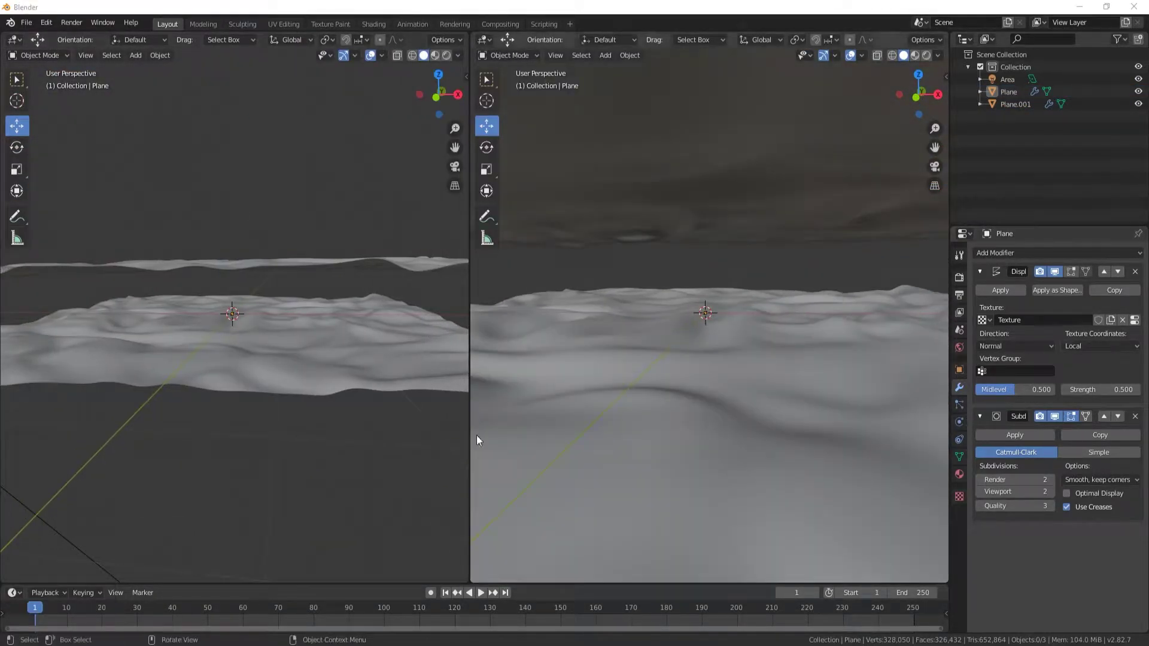
# Turn the left area into a Shader Editor and create a new material for the lower plane.
pyautogui.hotkey('shift', 'F3')
pyautogui.click(706, 359)
pyautogui.click(960, 475)
pyautogui.click(1012, 306)
pyautogui.press('Home')
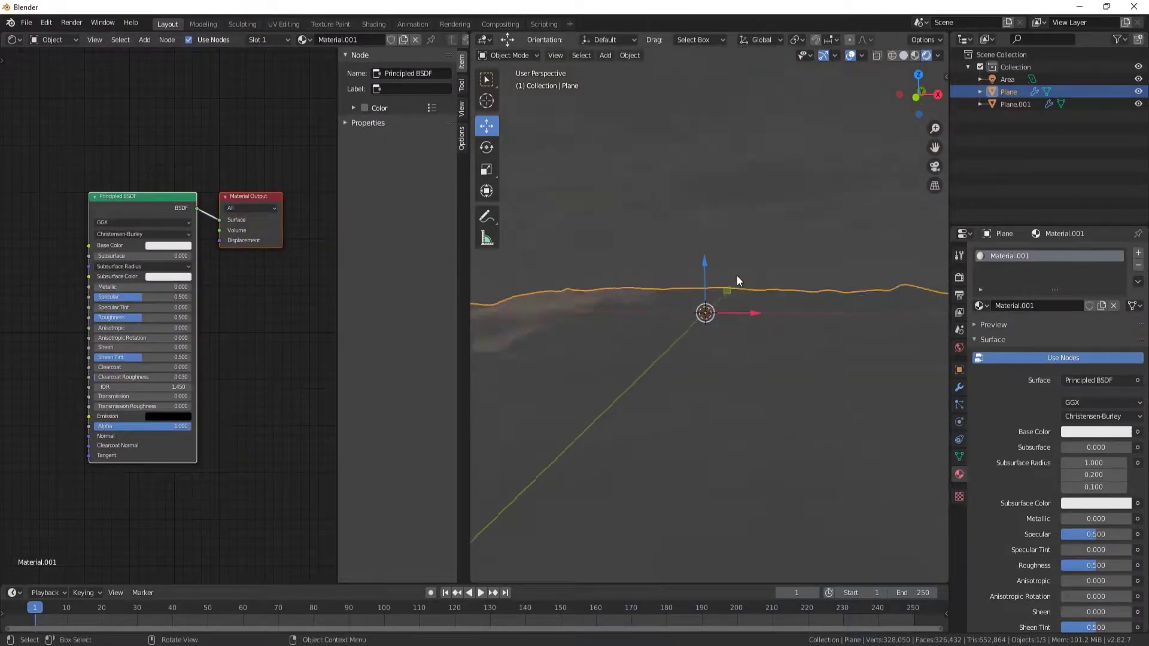
# Try to move the area light along the global Z axis.
pyautogui.click(737, 275)
pyautogui.press('g')
pyautogui.press('z')
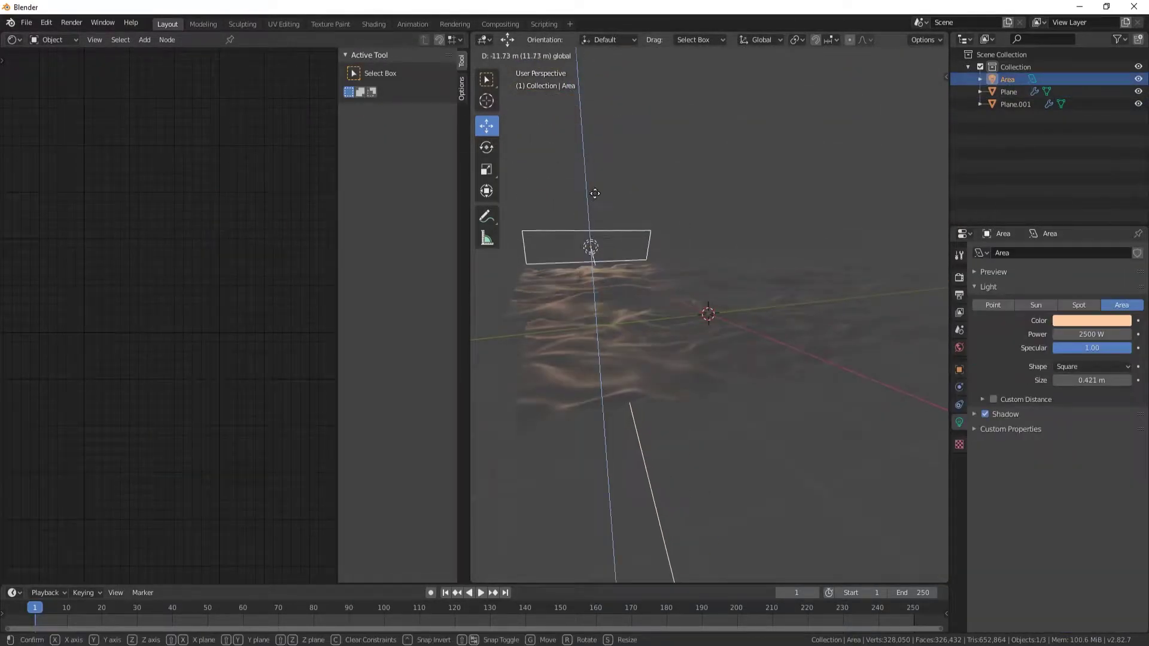
pyautogui.rightClick(594, 204)
# Widen the node area and add a Bump node to the lower plane's material.
pyautogui.click(679, 335)
pyautogui.click(144, 39)
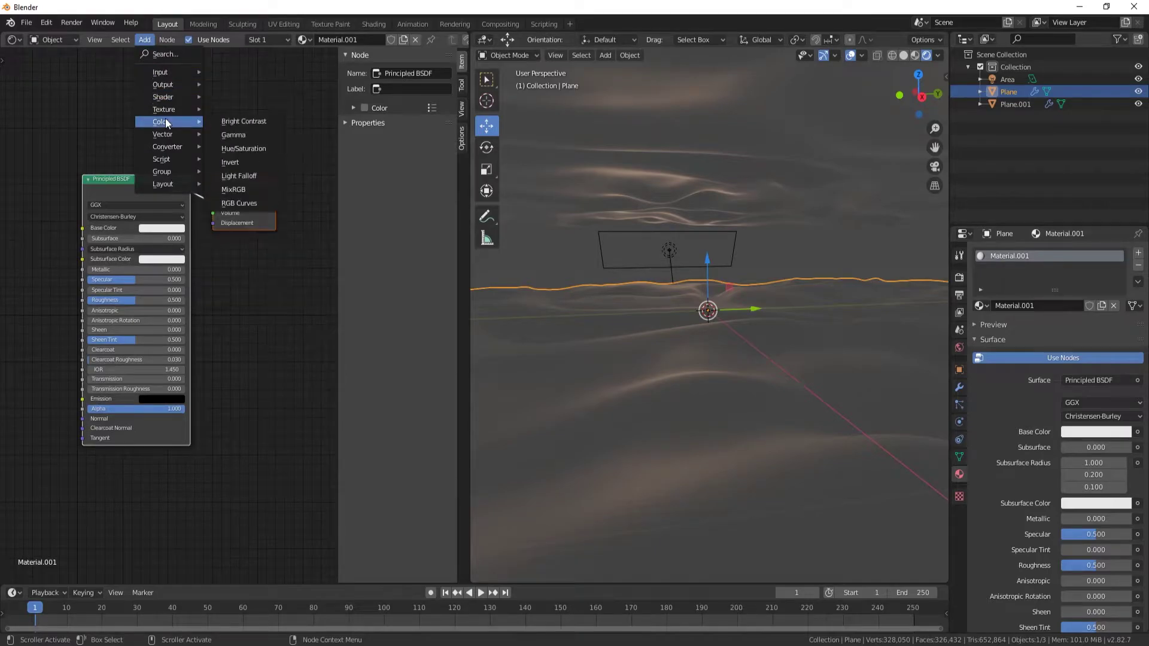
pyautogui.hotkey('shift', 'a')
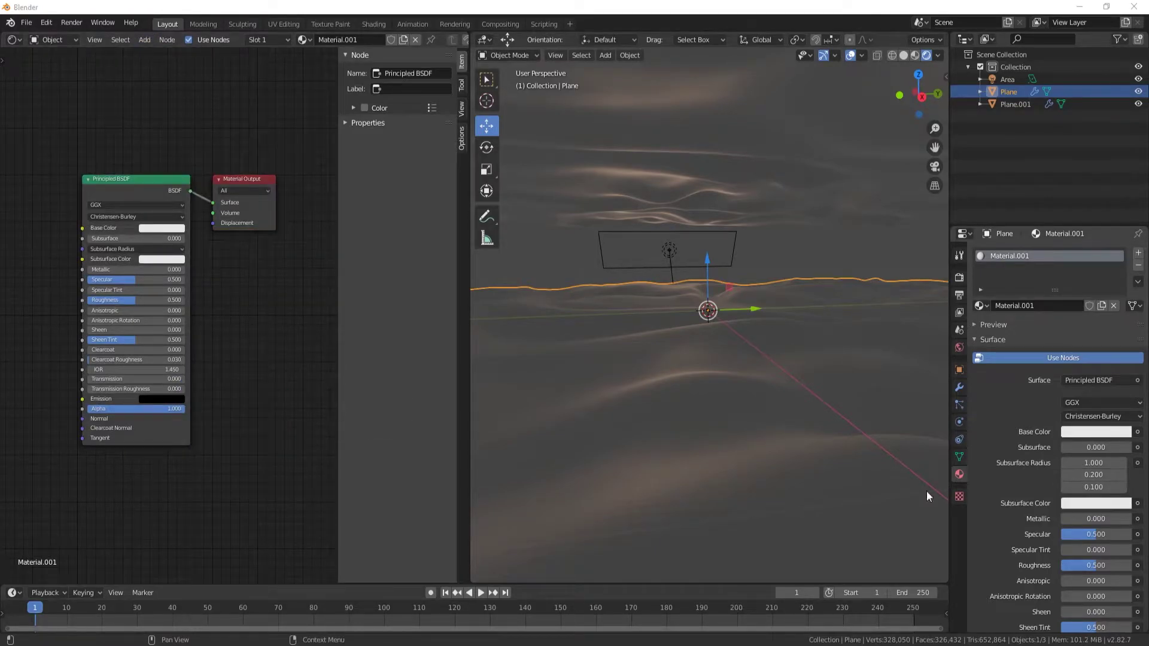
pyautogui.moveTo(470, 316); pyautogui.dragTo(748, 315)
pyautogui.hotkey('shift', 'a')
pyautogui.click(242, 298)
pyautogui.write('bum')
pyautogui.press('Return')
pyautogui.click(242, 297)
# Add a Noise Texture node and a Mapping node to the plane's material.
pyautogui.scroll(-2, 213, 385)
pyautogui.hotkey('shift', 'a')
pyautogui.write('noise')
pyautogui.press('Return')
pyautogui.click(233, 365)
pyautogui.hotkey('shift', 'a')
pyautogui.write('mapping')
pyautogui.press('Return')
pyautogui.click(127, 276)
# Chain the Mapping, Noise Texture, ColorRamp and Bump nodes, feeding the Bump into the Principled BSDF's Normal input.
pyautogui.scroll(3, 292, 388)
pyautogui.moveTo(377, 232); pyautogui.dragTo(470, 383)
pyautogui.moveTo(344, 220); pyautogui.dragTo(398, 457)
pyautogui.click(341, 328)
pyautogui.moveTo(340, 327); pyautogui.dragTo(317, 302)
pyautogui.moveTo(377, 312); pyautogui.dragTo(368, 513)
pyautogui.moveTo(398, 457); pyautogui.dragTo(412, 307)
pyautogui.moveTo(252, 357); pyautogui.dragTo(269, 388)
pyautogui.moveTo(222, 346); pyautogui.dragTo(200, 329)
pyautogui.moveTo(120, 251); pyautogui.dragTo(166, 376)
pyautogui.moveTo(197, 328); pyautogui.dragTo(180, 307)
pyautogui.moveTo(311, 301); pyautogui.dragTo(277, 288)
pyautogui.moveTo(747, 254); pyautogui.dragTo(540, 254)
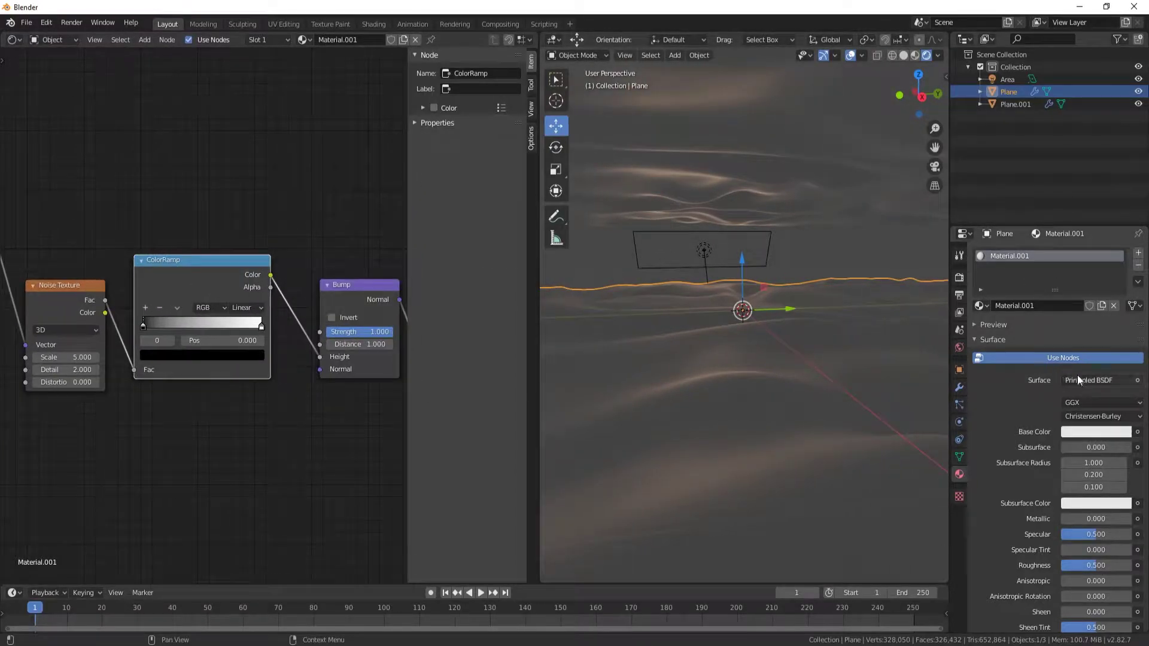
# Replace the area light with a Sun light and rotate it slightly about the Y axis.
pyautogui.click(703, 250)
pyautogui.press('Delete')
pyautogui.hotkey('shift', 'a')
pyautogui.click(796, 222)
pyautogui.click(556, 147)
pyautogui.moveTo(764, 307); pyautogui.dragTo(726, 279)
# Switch the render engine to Cycles.
pyautogui.click(959, 277)
pyautogui.click(1102, 253)
pyautogui.click(1078, 279)
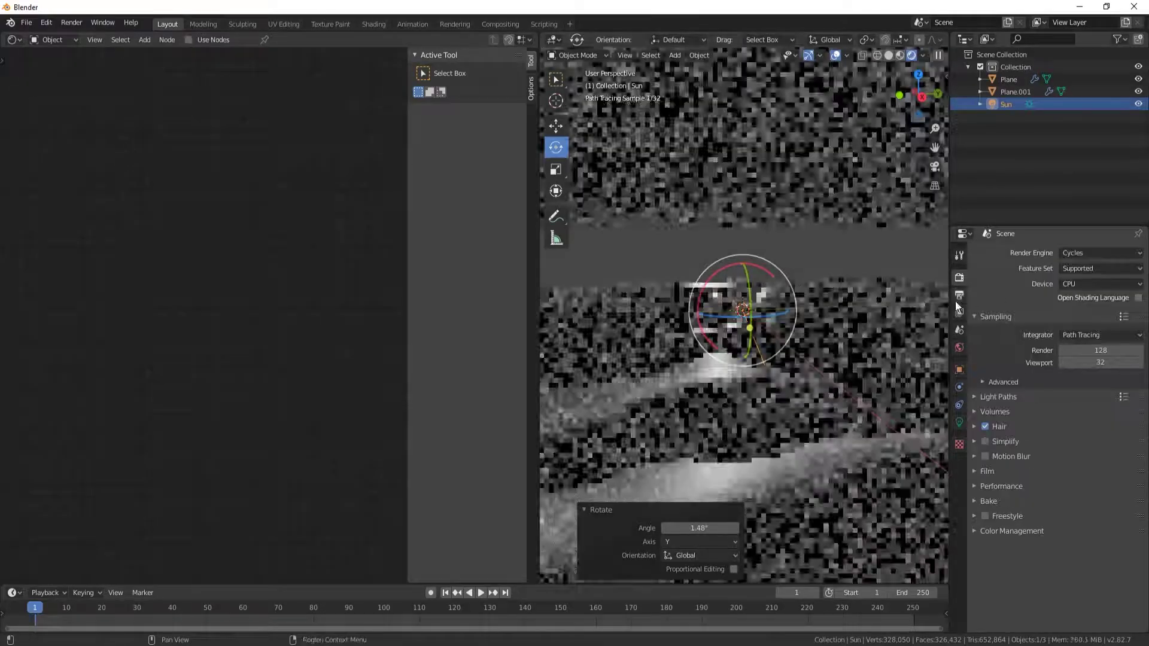
# Delete the Mapping and Noise Texture nodes from the lower plane's material and add a fresh Noise Texture node.
pyautogui.click(1009, 80)
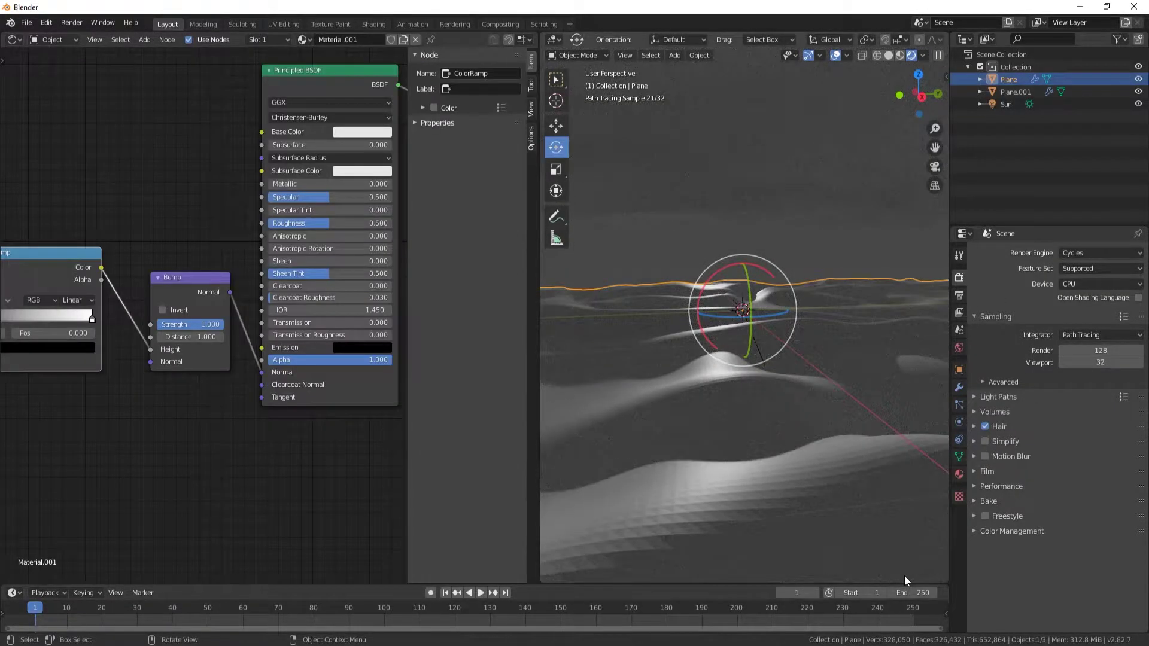
pyautogui.moveTo(34, 439); pyautogui.dragTo(283, 413, button='middle')
pyautogui.moveTo(116, 390)
pyautogui.mouseDown(button='middle')
pyautogui.moveTo(246, 390)
pyautogui.moveTo(156, 374)
pyautogui.mouseUp(button='middle')
pyautogui.click(62, 166)
pyautogui.press('x')
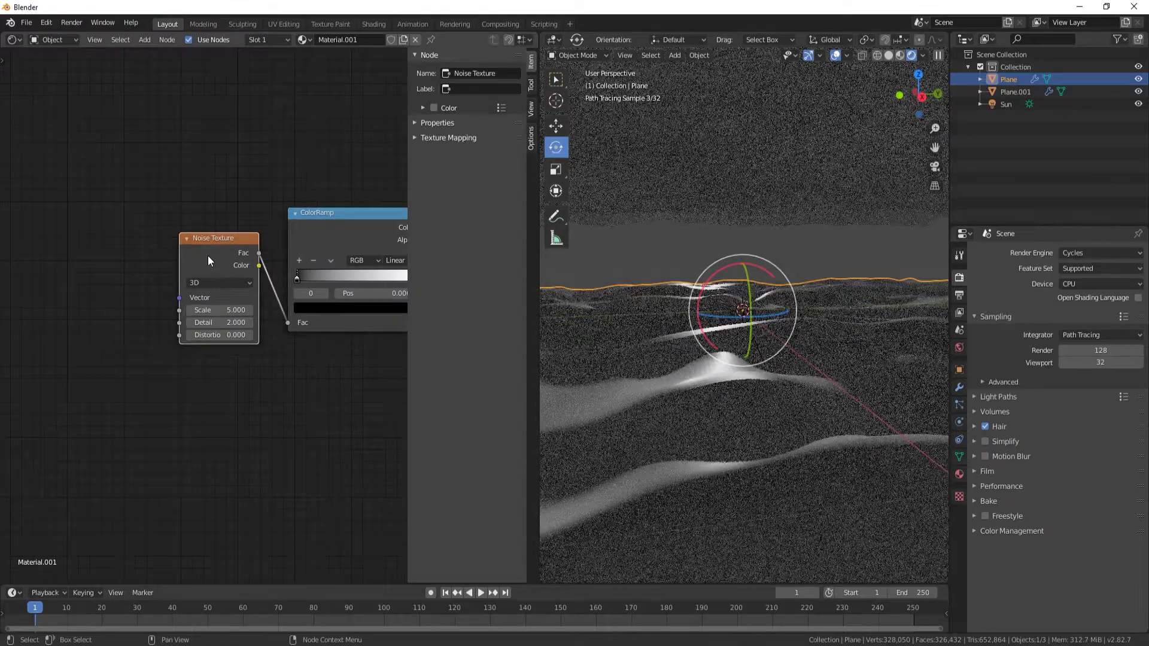
pyautogui.press('x')
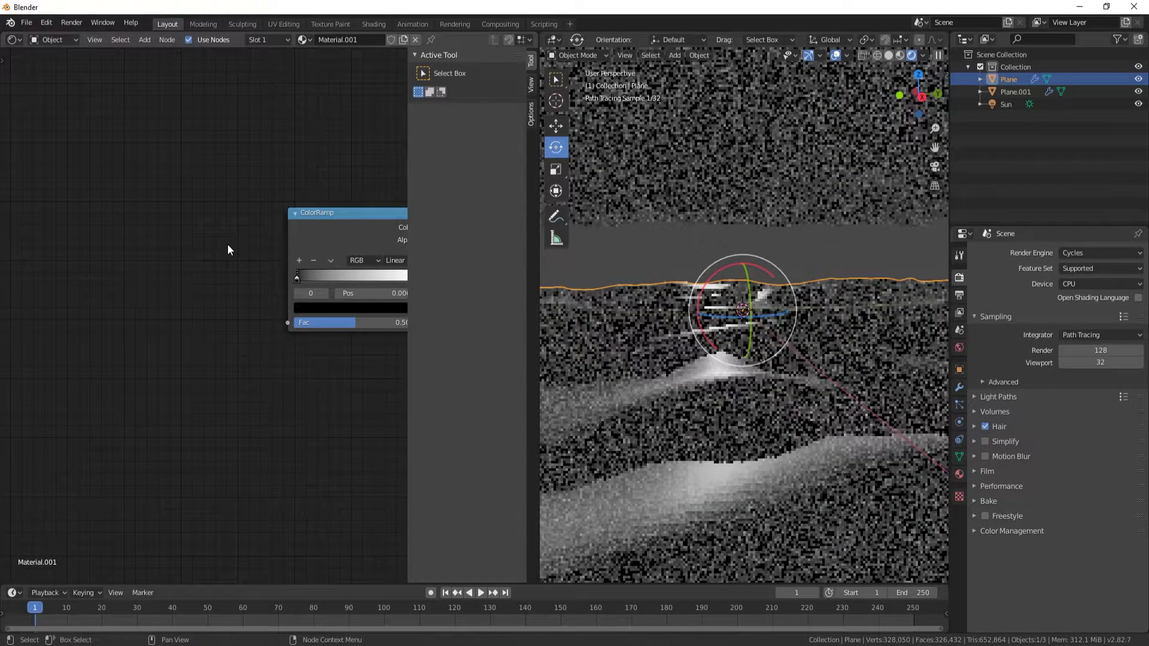
pyautogui.hotkey('shift', 'a')
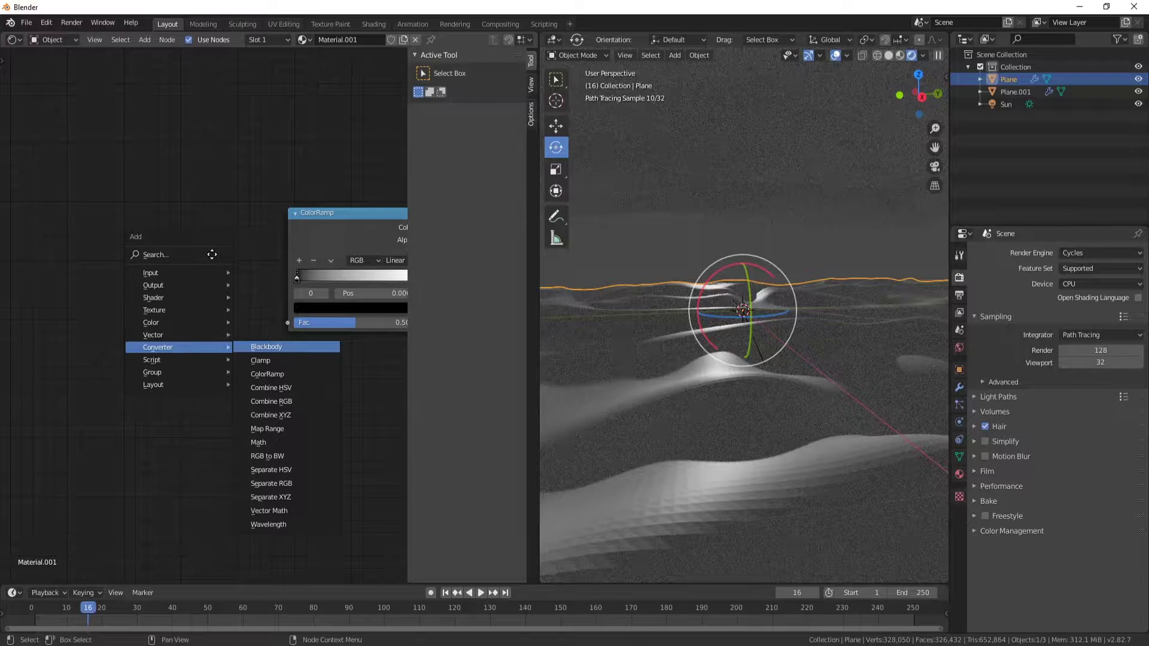
pyautogui.click(270, 420)
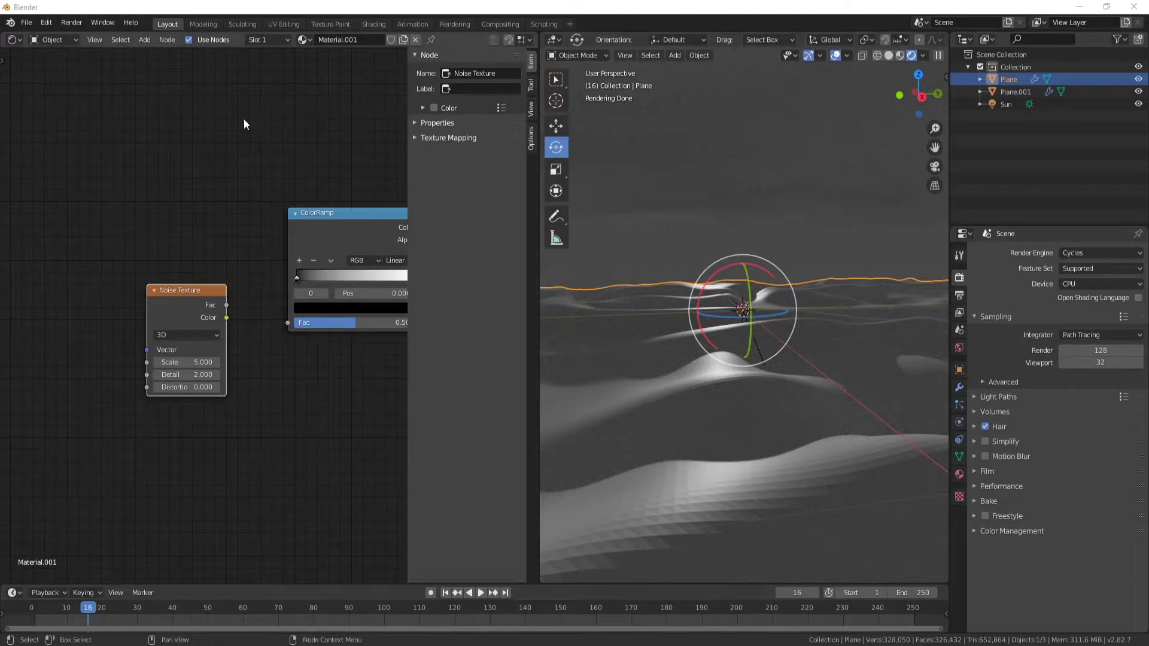
# Enable the Node Wrangler add-on in the preferences.
pyautogui.moveTo(46, 22)
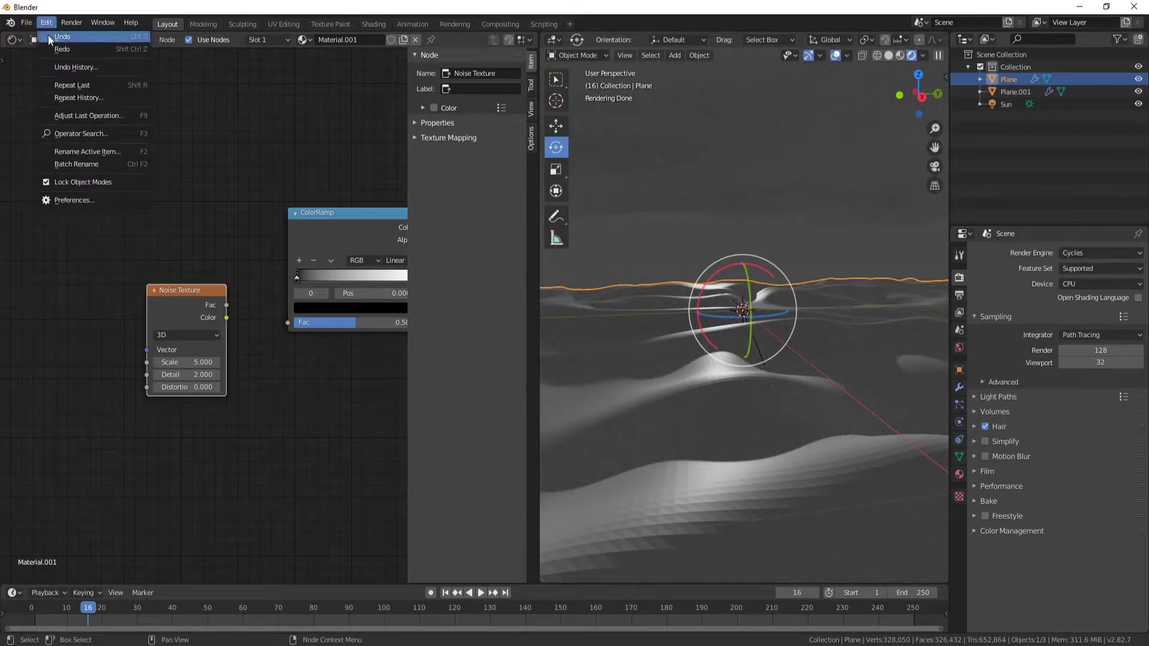
pyautogui.click(79, 200)
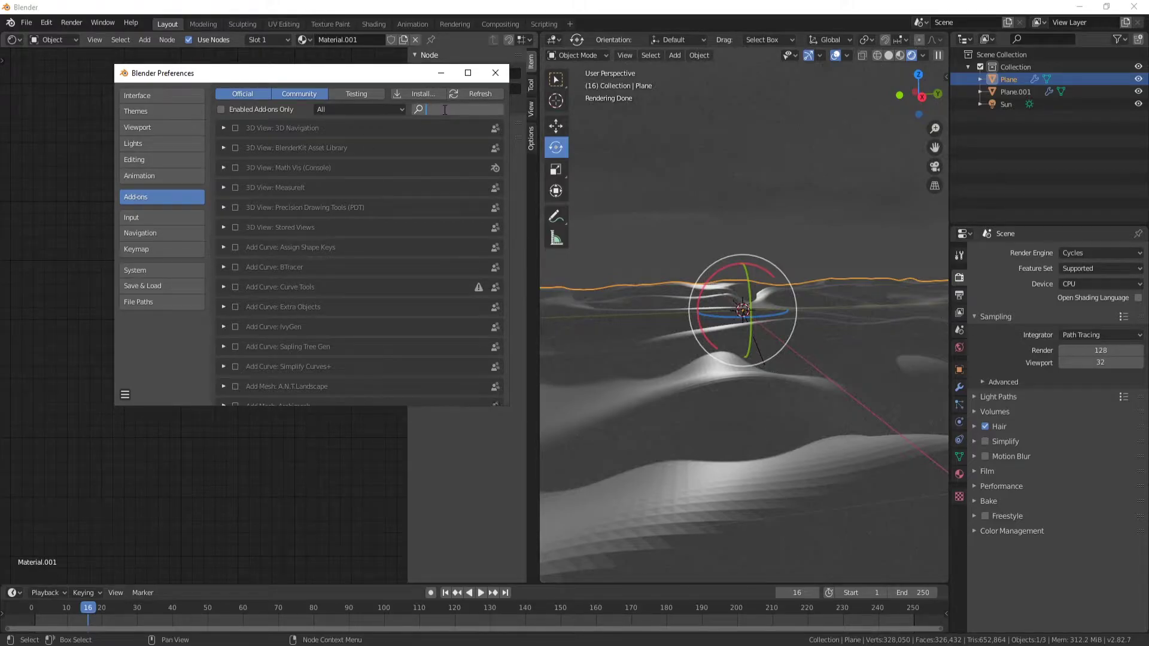
pyautogui.write('node')
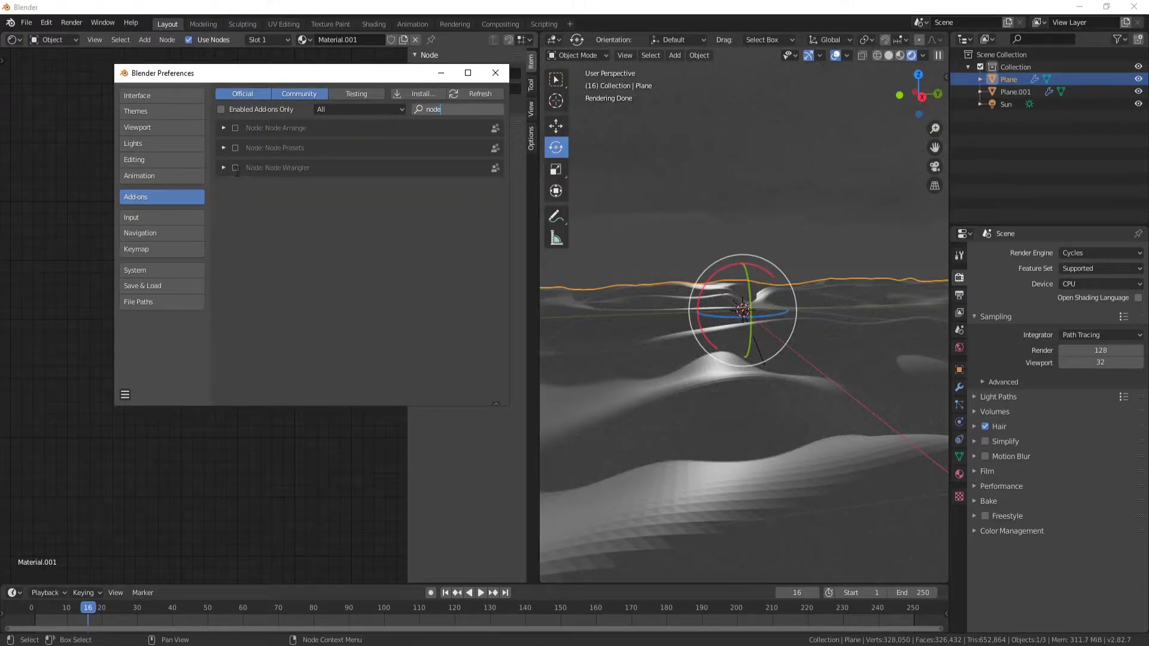
pyautogui.click(235, 168)
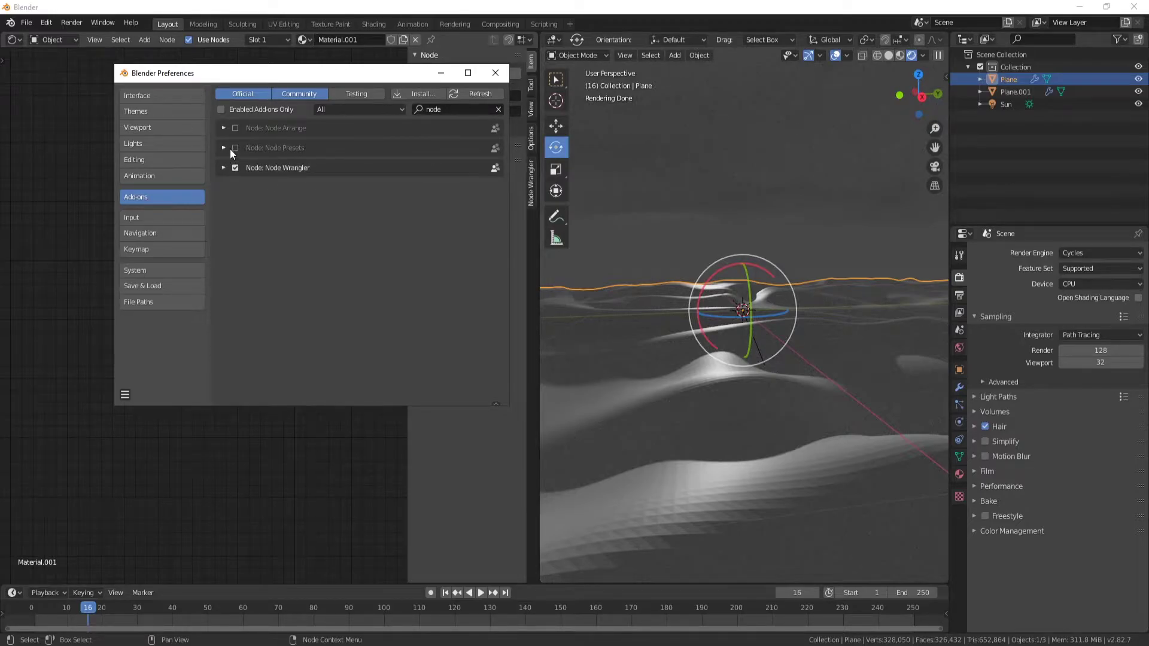
pyautogui.click(496, 73)
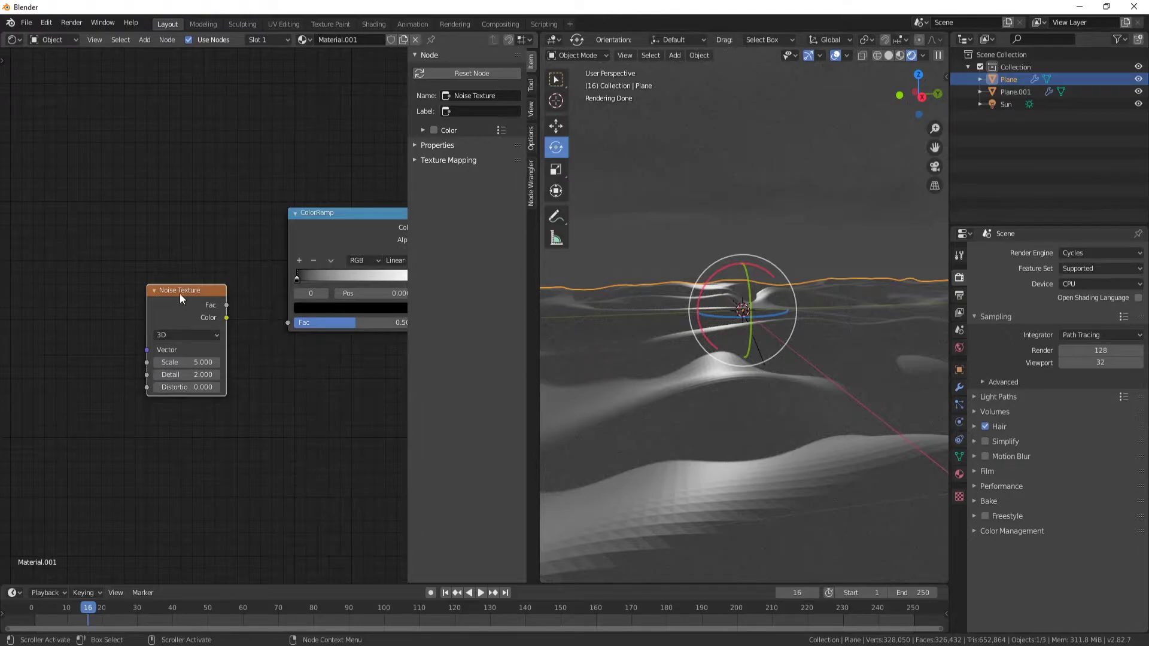
# Attach Texture Coordinate and Mapping nodes to the Noise Texture and feed the Mapping vector from the Object coordinates.
pyautogui.hotkey('ctrl', 't')
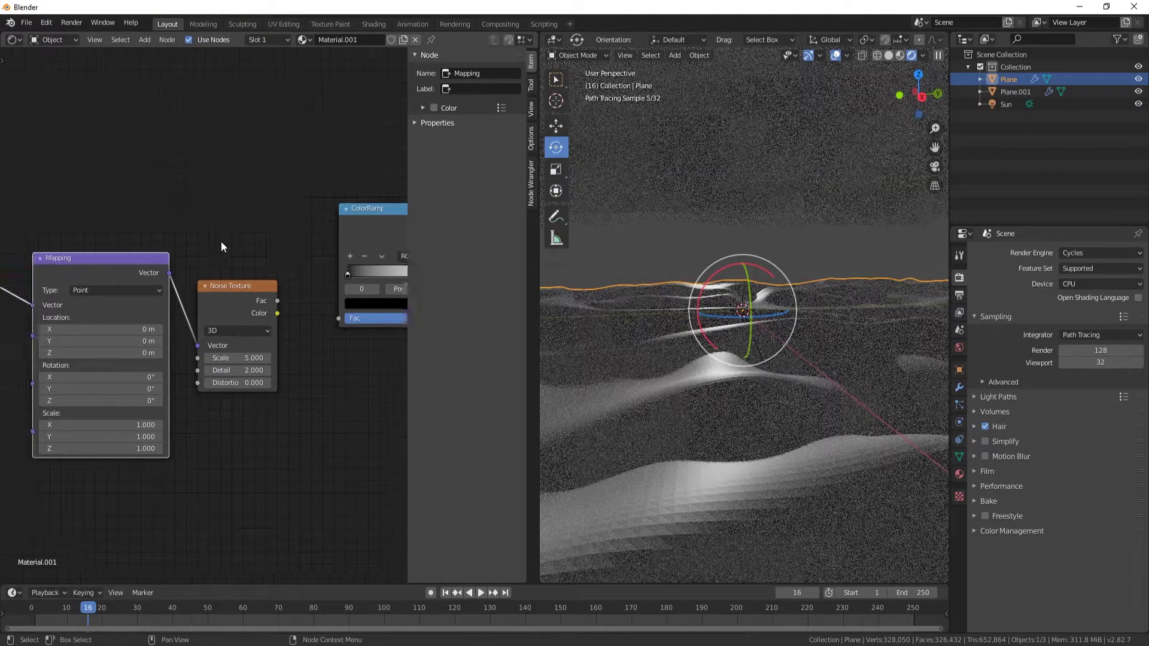
pyautogui.scroll(-2, 258, 265)
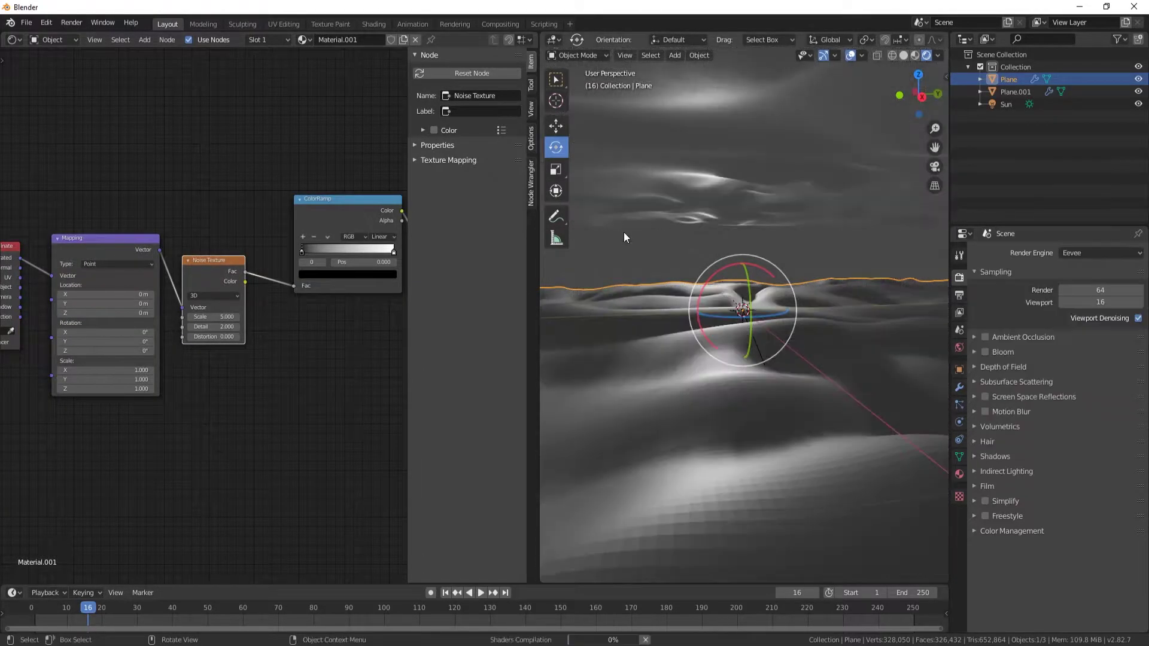
pyautogui.moveTo(359, 251); pyautogui.dragTo(202, 245, button='middle')
pyautogui.moveTo(90, 306); pyautogui.dragTo(345, 278, button='middle')
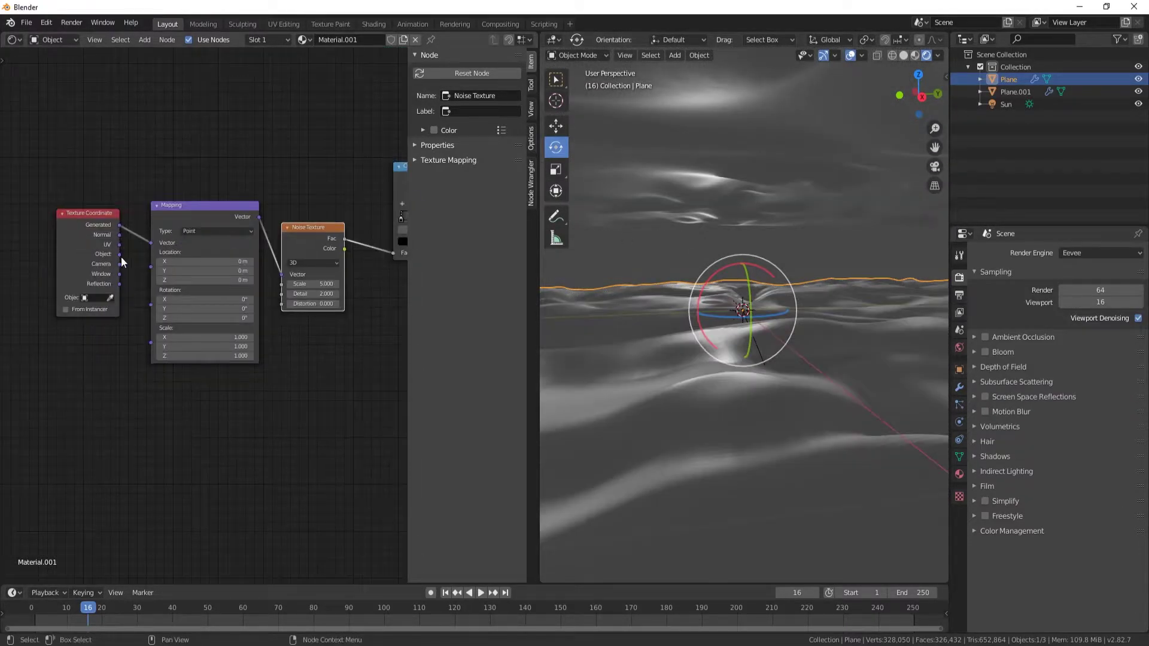
pyautogui.moveTo(119, 254); pyautogui.dragTo(151, 243)
# Set the Noise Texture's Detail to 16 and its Scale to 2.
pyautogui.moveTo(287, 391); pyautogui.dragTo(236, 385, button='middle')
pyautogui.moveTo(63, 280); pyautogui.dragTo(186, 274, button='middle')
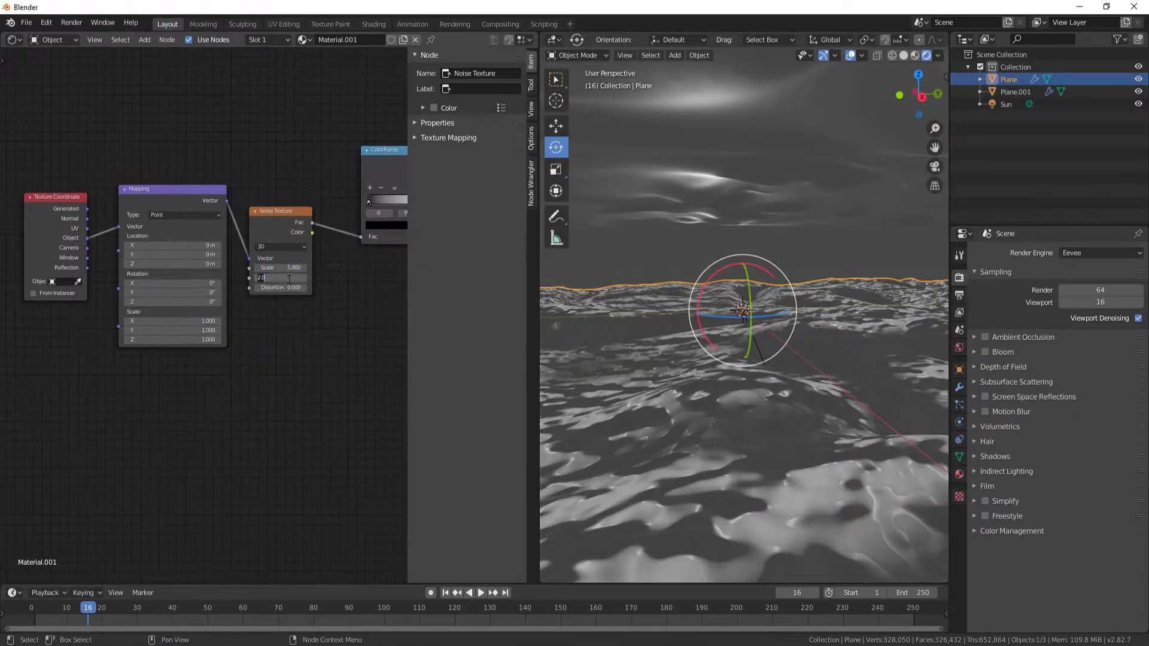
pyautogui.moveTo(313, 326); pyautogui.dragTo(264, 324, button='middle')
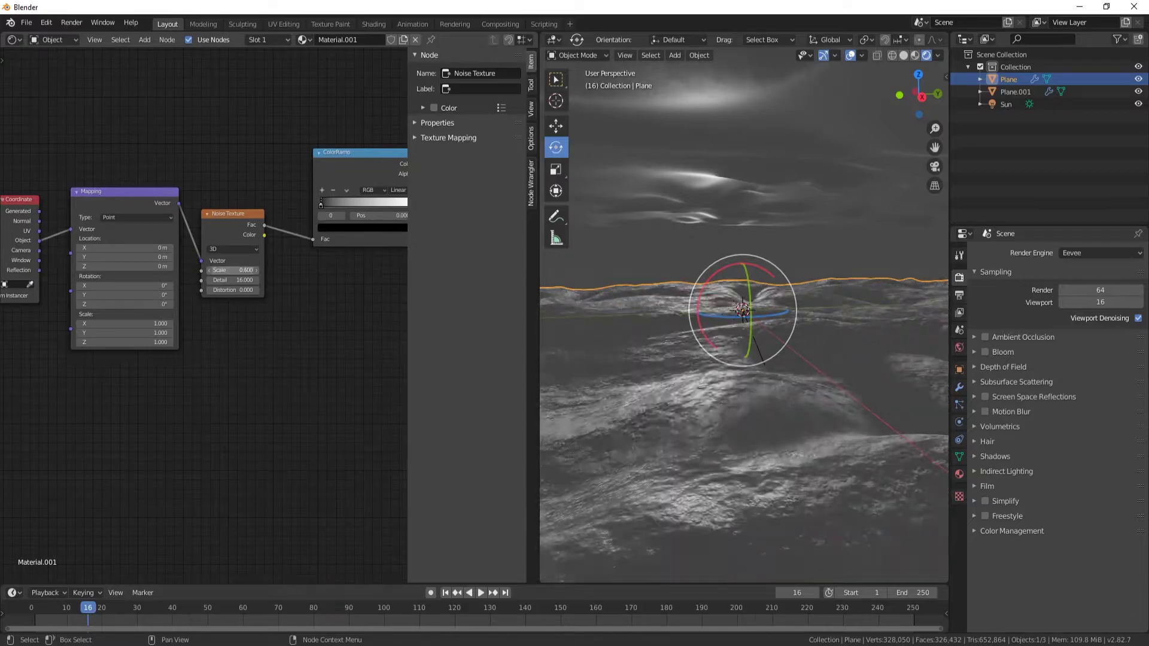
# Assign Material.001 to the upper plane and raise the Noise Texture's Distortion to 32.7.
pyautogui.click(960, 472)
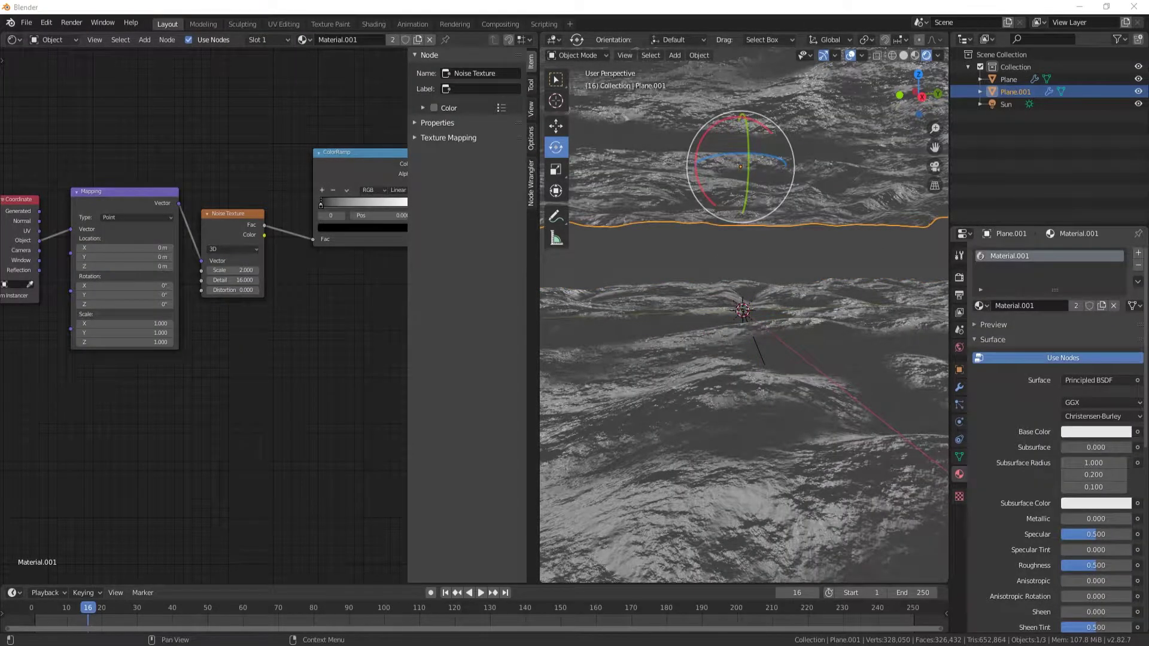
pyautogui.scroll(2, 275, 287)
pyautogui.moveTo(277, 288); pyautogui.dragTo(395, 287)
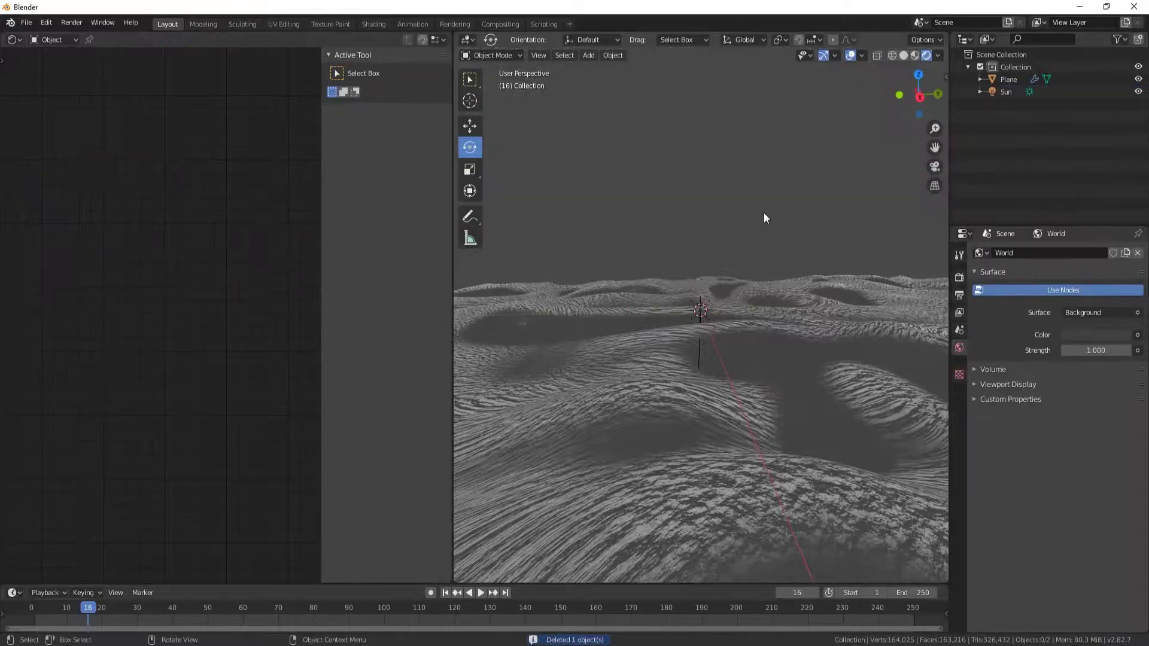
# Add an area light and place it as a wide, upright panel at the far edge of the ocean plane.
pyautogui.hotkey('shift', 'a')
pyautogui.click(707, 219)
pyautogui.press('g')
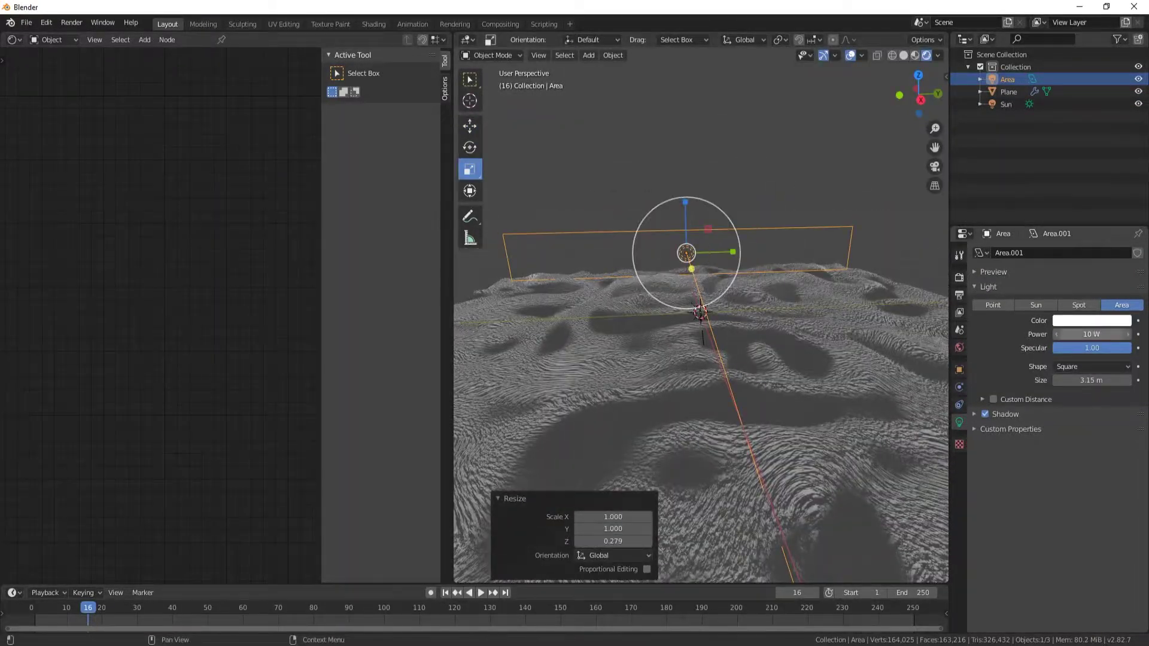
# Set the area light's power to 10000 W and tint its colour pale blue.
pyautogui.doubleClick(1082, 334)
pyautogui.write('10000')
pyautogui.press('Return')
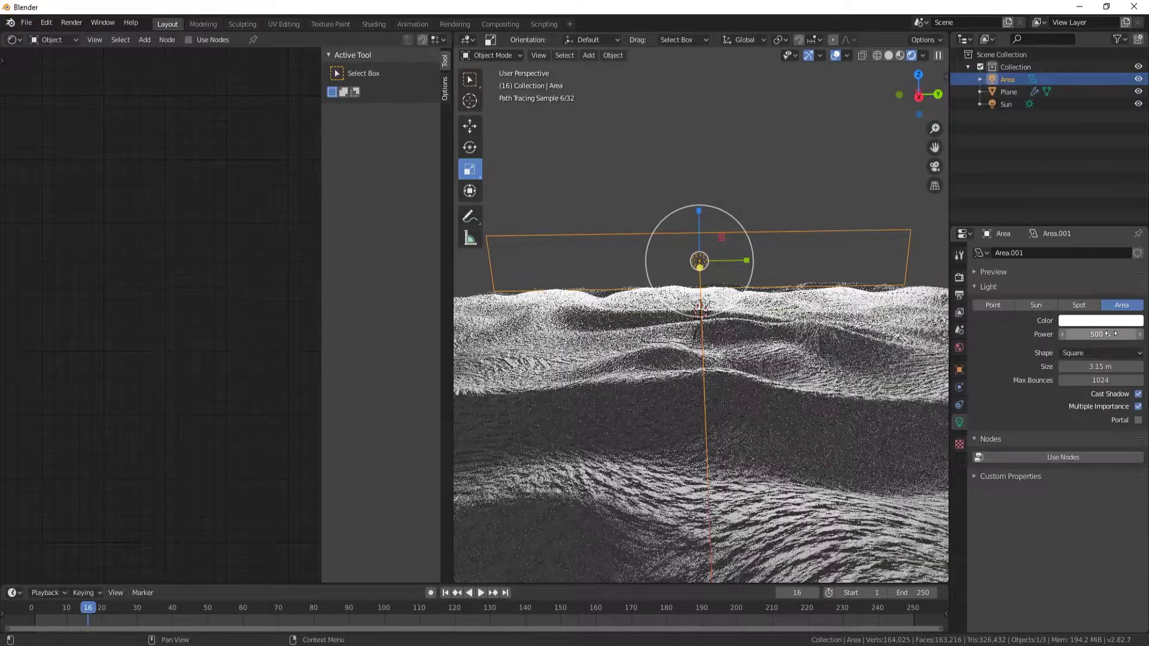
pyautogui.click(1101, 320)
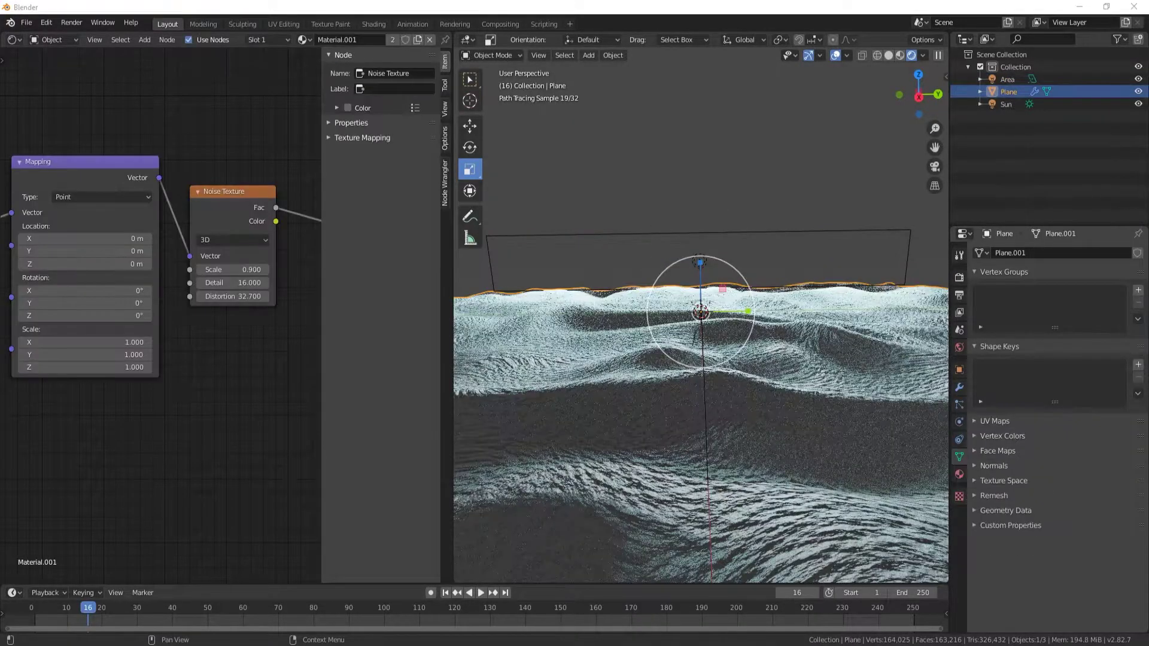
# Set the Noise Texture's Scale to 0.5 and its Distortion to 1.6.
pyautogui.scroll(2, 222, 275)
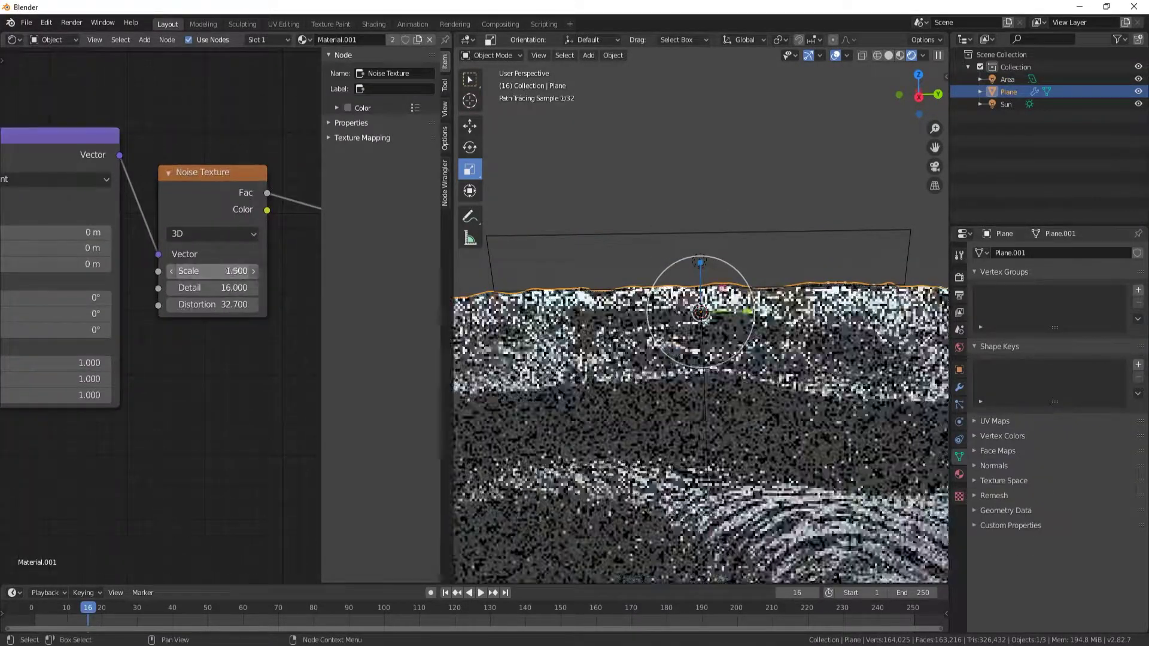
pyautogui.doubleClick(221, 276)
pyautogui.write('1')
pyautogui.press('Return')
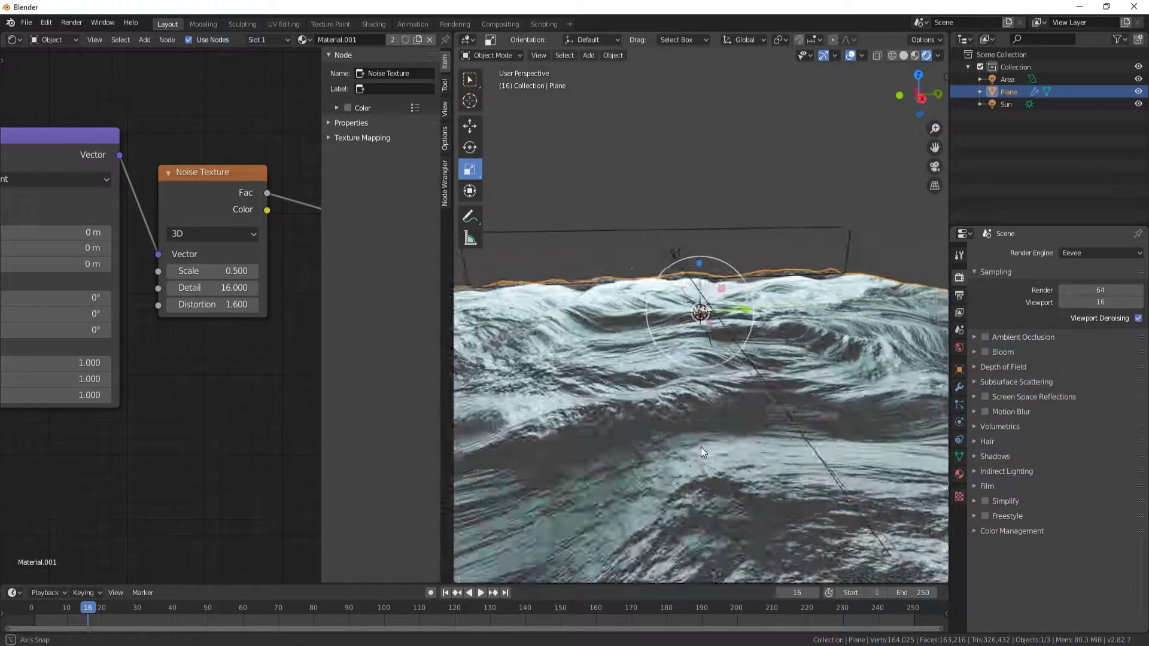
# Enable Ambient Occlusion and set the shadow Cube Size to 2048px in the Eevee render settings.
pyautogui.click(997, 457)
pyautogui.moveTo(213, 305); pyautogui.dragTo(258, 305)
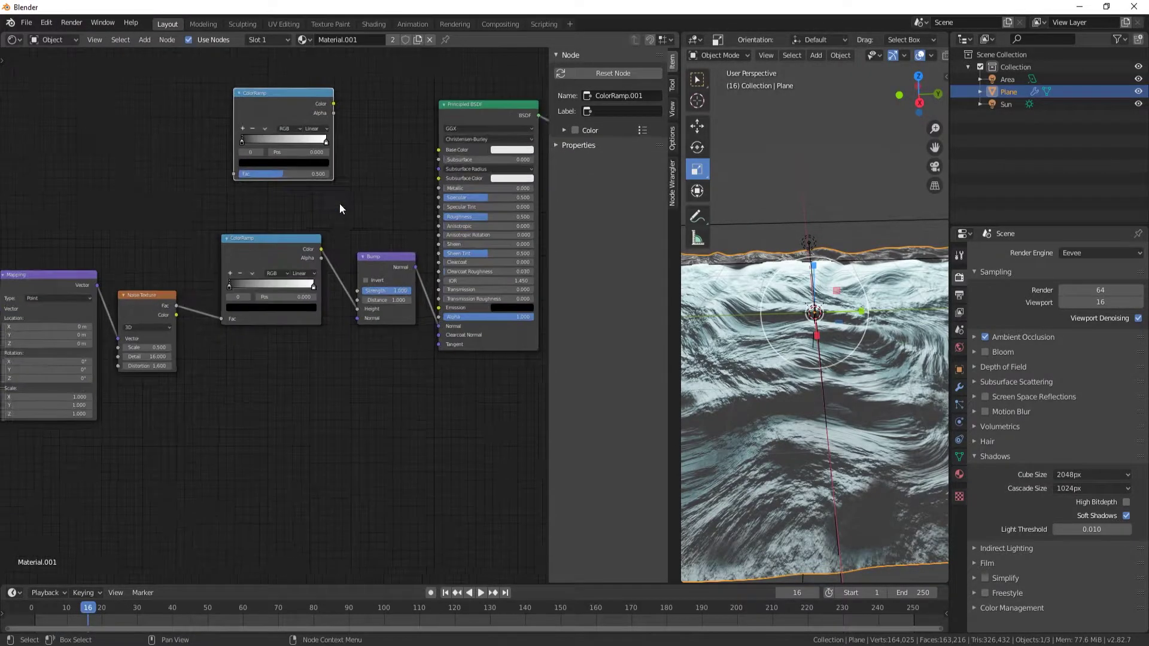
# Wire the second ColorRamp node between the Noise Texture and the Principled BSDF.
pyautogui.click(142, 308)
pyautogui.rightClick(142, 308)
pyautogui.click(142, 308)
pyautogui.click(177, 152)
pyautogui.moveTo(178, 153); pyautogui.dragTo(246, 140, button='middle')
pyautogui.moveTo(216, 183); pyautogui.dragTo(161, 290)
pyautogui.moveTo(253, 138); pyautogui.dragTo(232, 150)
pyautogui.moveTo(341, 168)
pyautogui.mouseDown()
pyautogui.moveTo(325, 175)
pyautogui.moveTo(356, 158)
pyautogui.mouseUp()
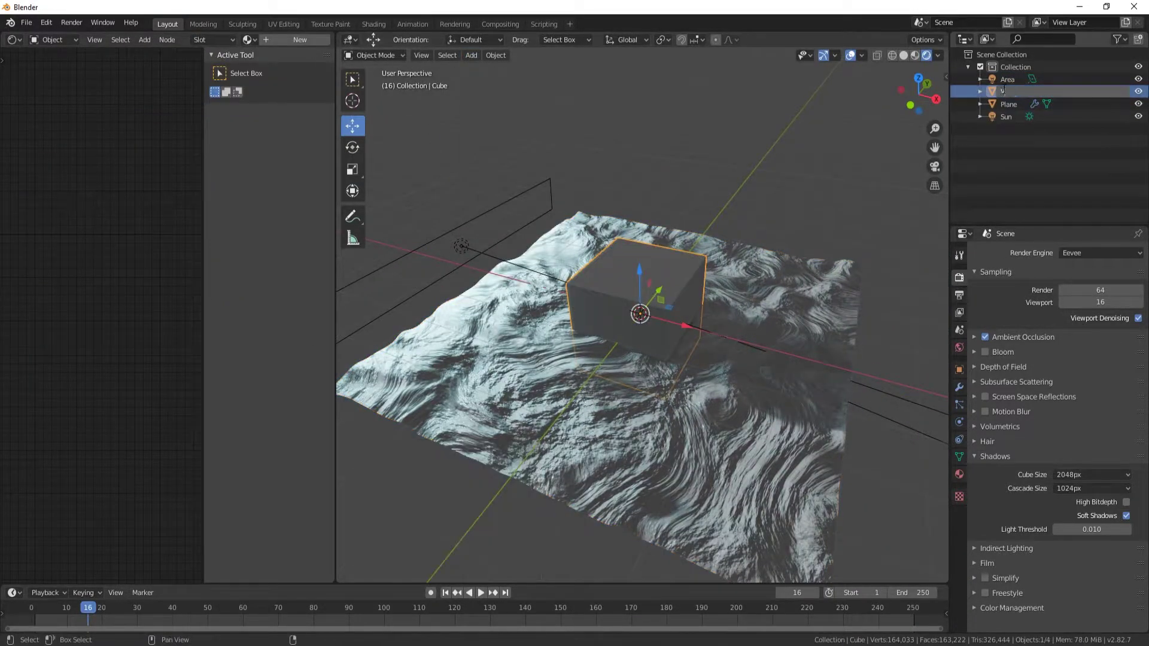
# Scale the VOLUME cube up to enclose the ocean scene and give it a new material.
pyautogui.press('s')
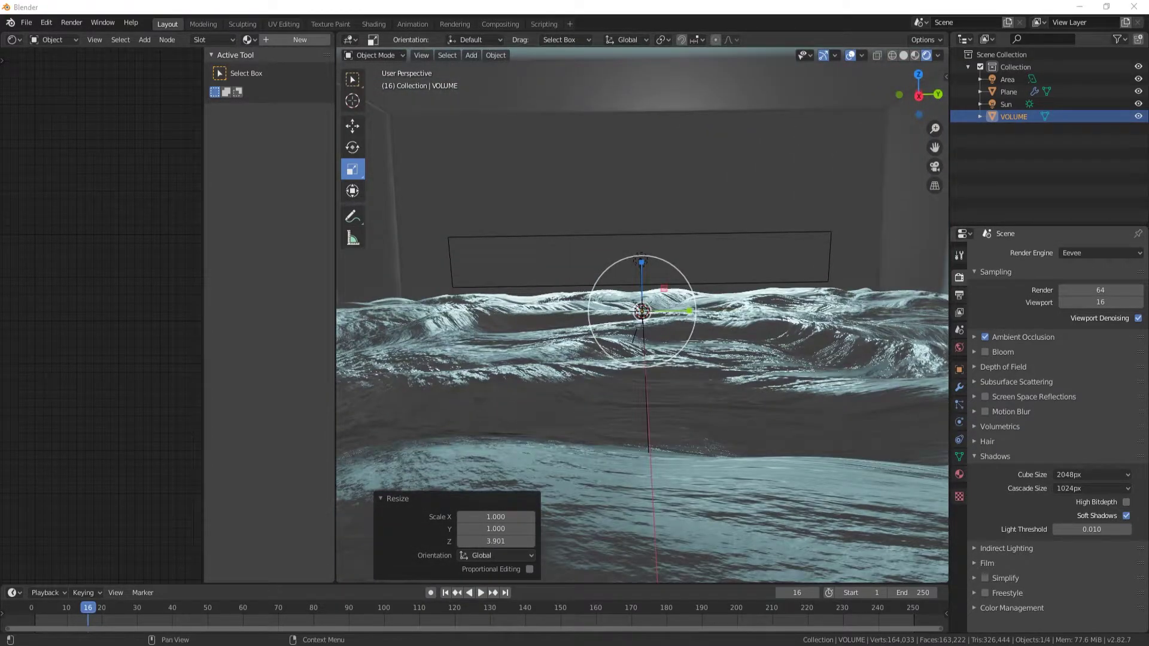
pyautogui.click(960, 474)
pyautogui.click(1101, 283)
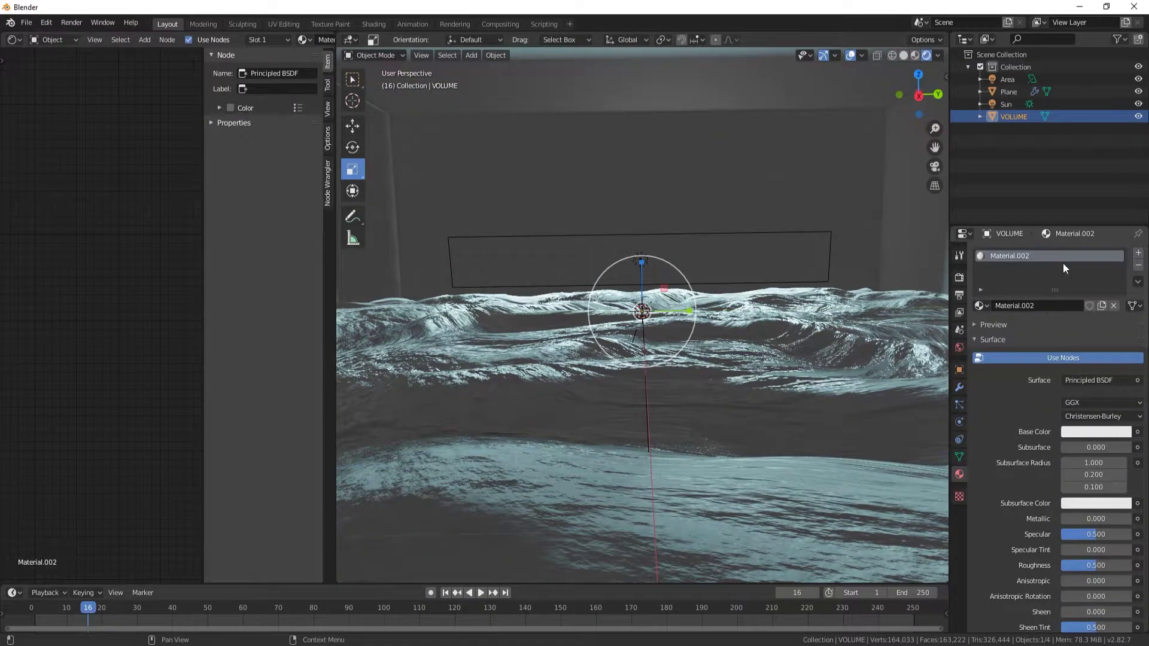
# Replace the VOLUME material's Principled BSDF with a Principled Volume node feeding the Volume output, with Density 0.1.
pyautogui.click(1088, 380)
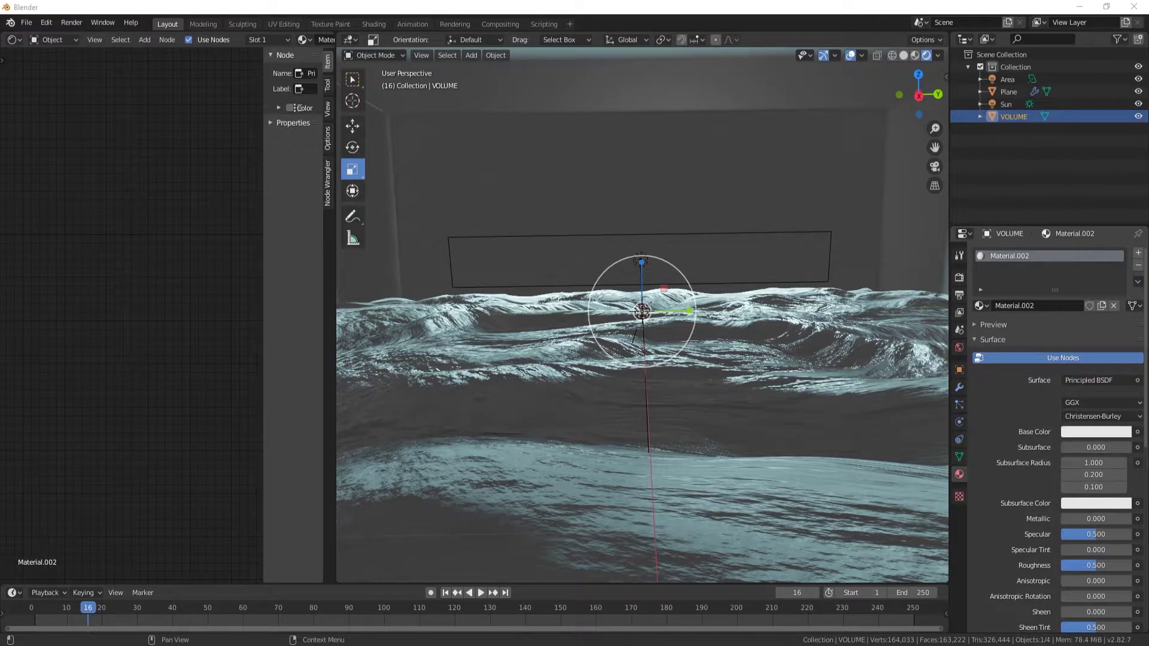
pyautogui.press('Tab')
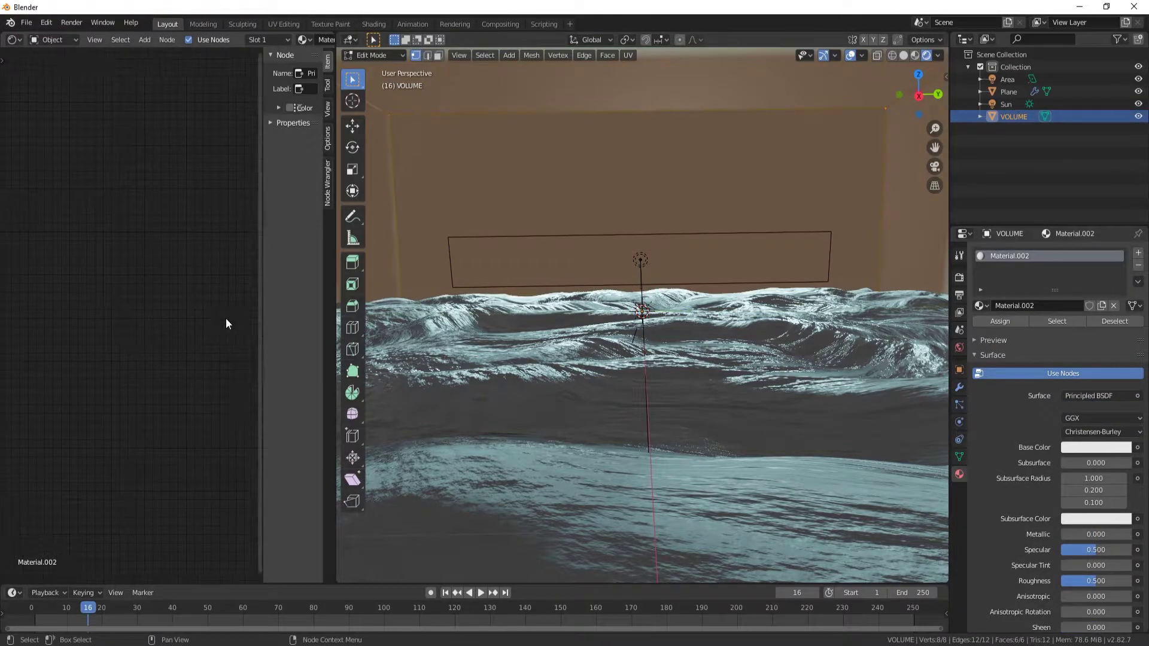
pyautogui.press('Home')
pyautogui.moveTo(336, 299); pyautogui.dragTo(539, 299)
pyautogui.press('Tab')
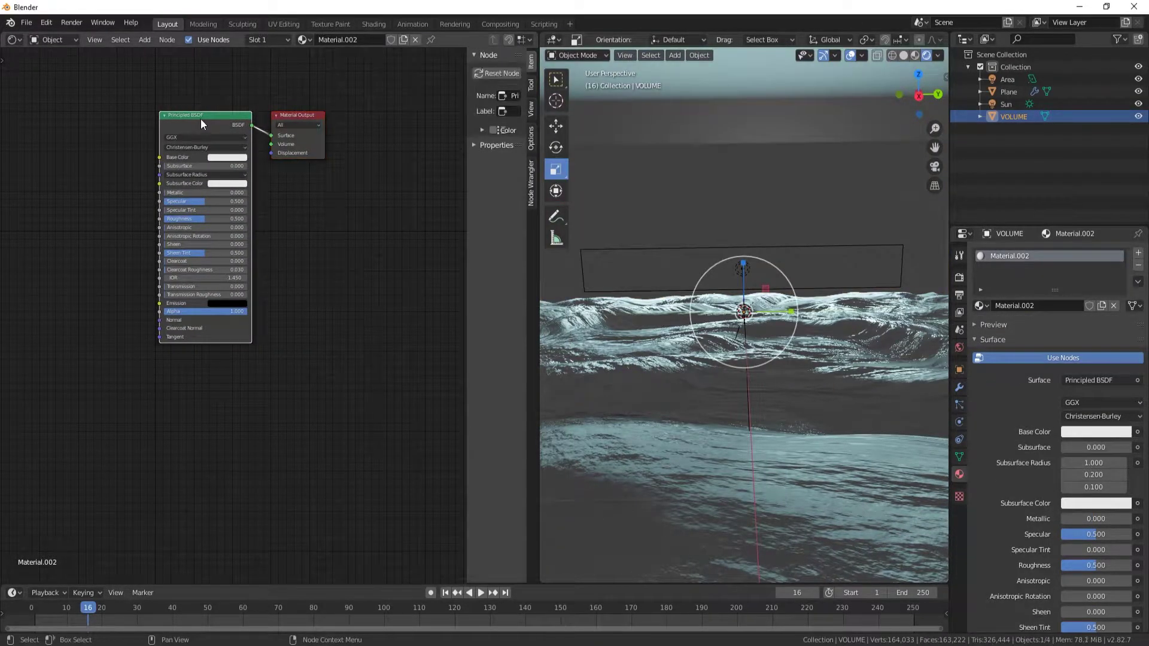
pyautogui.press('x')
pyautogui.hotkey('shift', 'a')
pyautogui.write('vol')
pyautogui.press('Return')
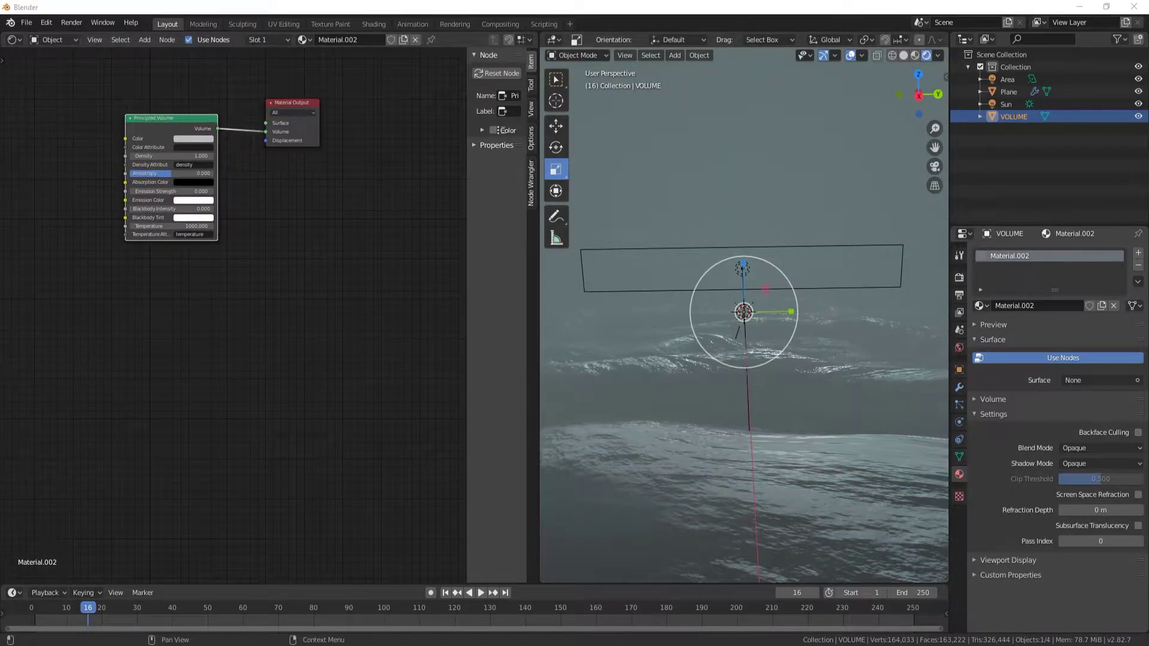
pyautogui.moveTo(540, 299); pyautogui.dragTo(238, 300)
# Move the area light that stands at the far edge of the ocean plane.
pyautogui.moveTo(599, 360); pyautogui.dragTo(449, 300, button='middle')
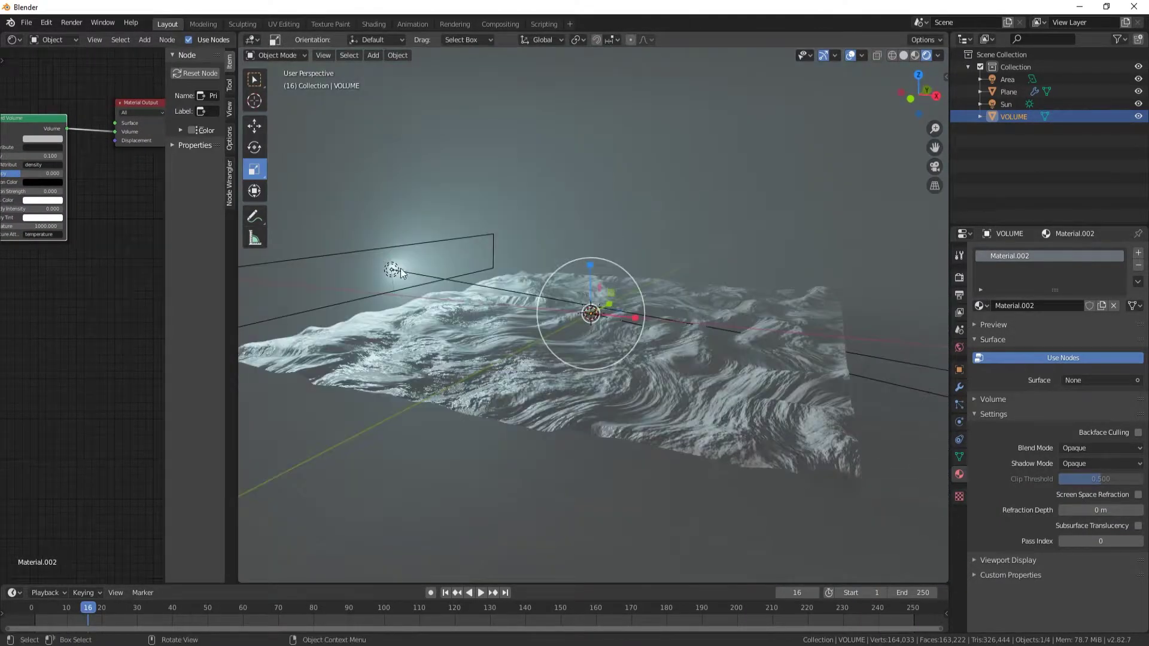
pyautogui.click(391, 269)
pyautogui.hotkey('shift', 'space')
pyautogui.press('g')
pyautogui.moveTo(427, 273); pyautogui.dragTo(513, 257)
# Duplicate the ocean plane and raise the copy about 1.04 m along Z.
pyautogui.click(563, 264)
pyautogui.hotkey('shift', 'd')
pyautogui.press('z')
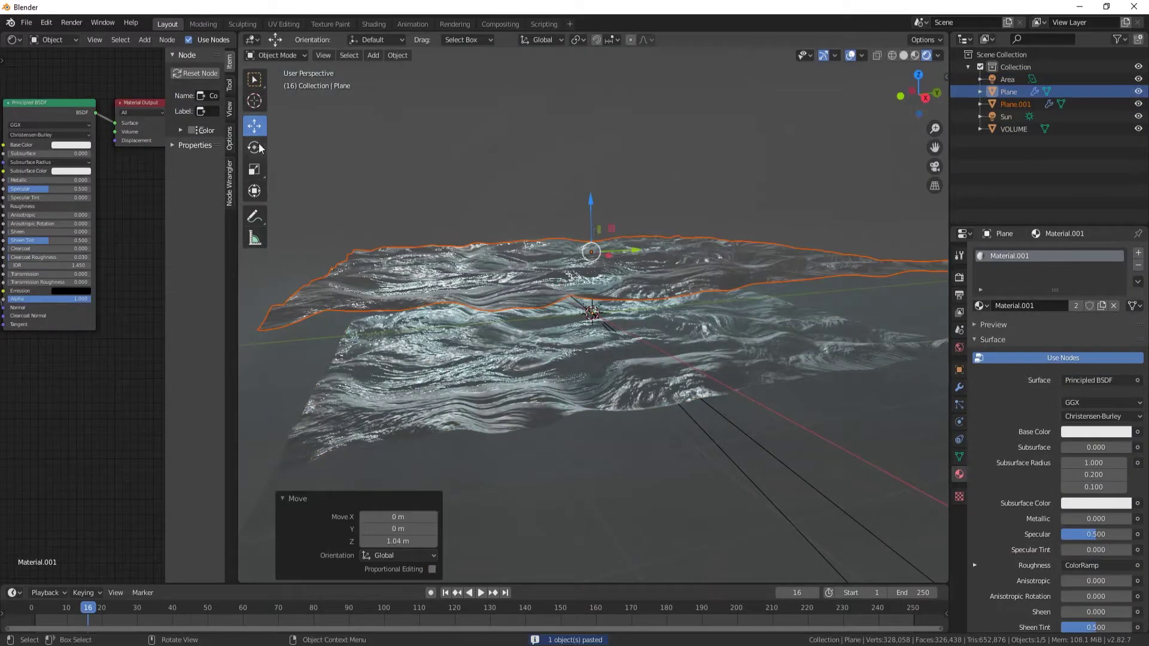
# Rotate the copied ocean plane over so it forms a ceiling of waves above the original.
pyautogui.hotkey('shift', 'space')
pyautogui.press('r')
pyautogui.moveTo(628, 263); pyautogui.dragTo(761, 356)
pyautogui.click(760, 356)
pyautogui.moveTo(760, 356); pyautogui.dragTo(778, 299, button='middle')
# Delete the Sun light and raise the area light about 0.181 m along Z.
pyautogui.rightClick(1007, 116)
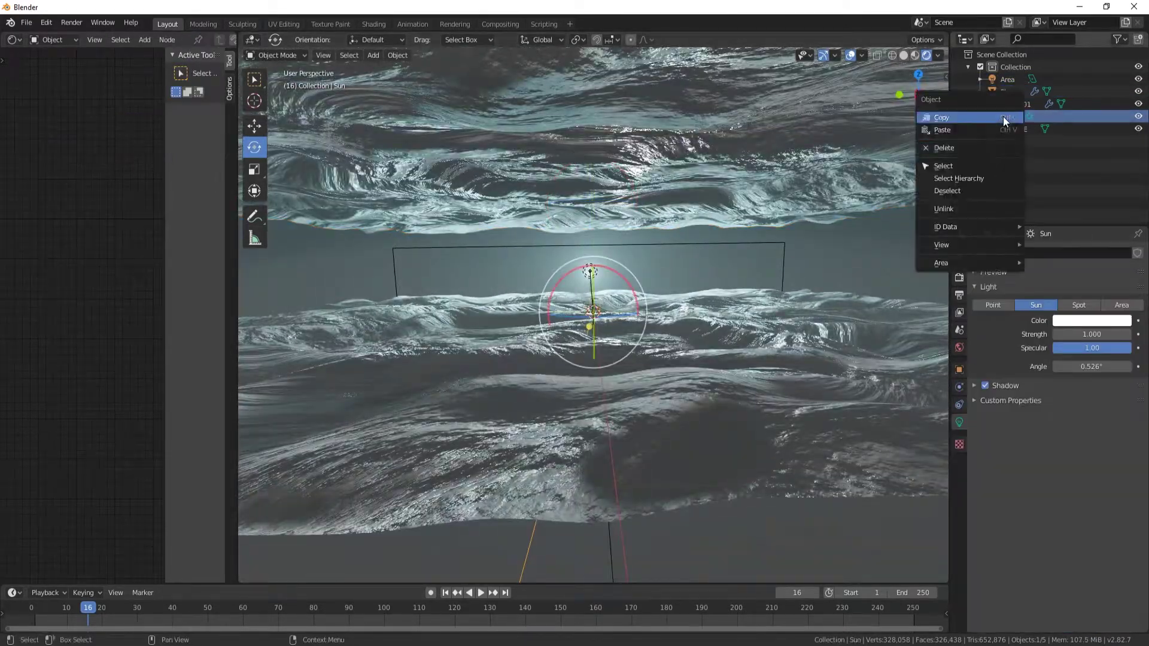
pyautogui.click(1018, 114)
pyautogui.click(1007, 79)
pyautogui.hotkey('shift', 'space')
pyautogui.press('g')
pyautogui.moveTo(589, 216); pyautogui.dragTo(589, 205)
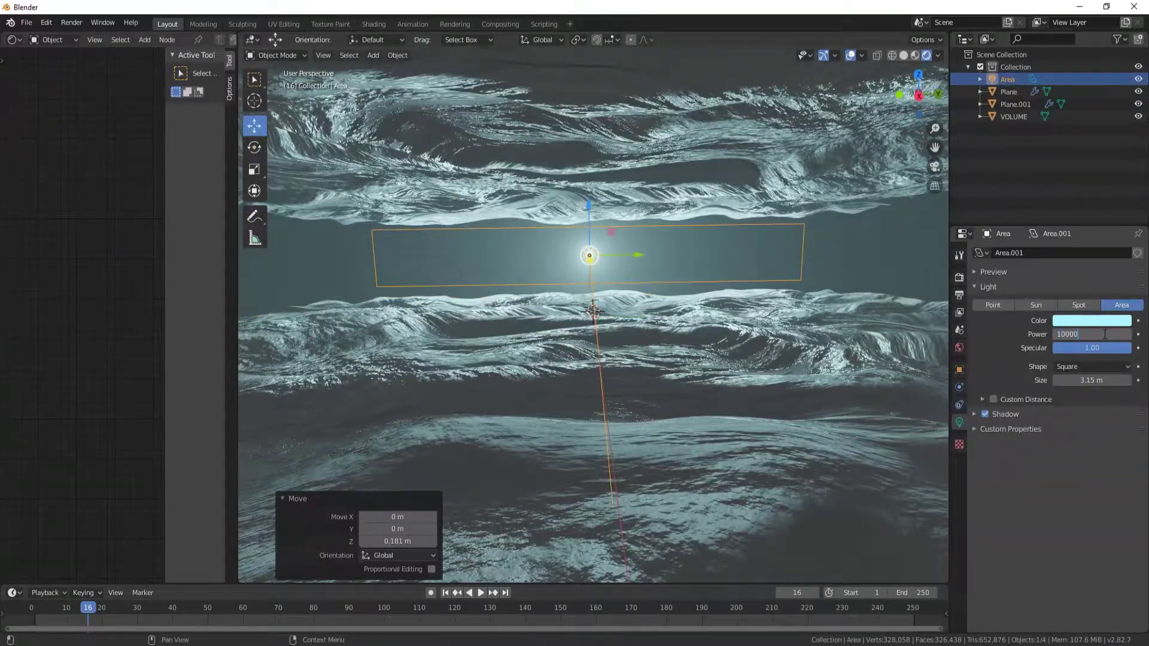
# Give the area light 10000 W power and a Size of 1 m, and move it about -2.64 m along X.
pyautogui.moveTo(1091, 380); pyautogui.dragTo(1072, 381)
pyautogui.press('g')
pyautogui.press('x')
pyautogui.press('Return')
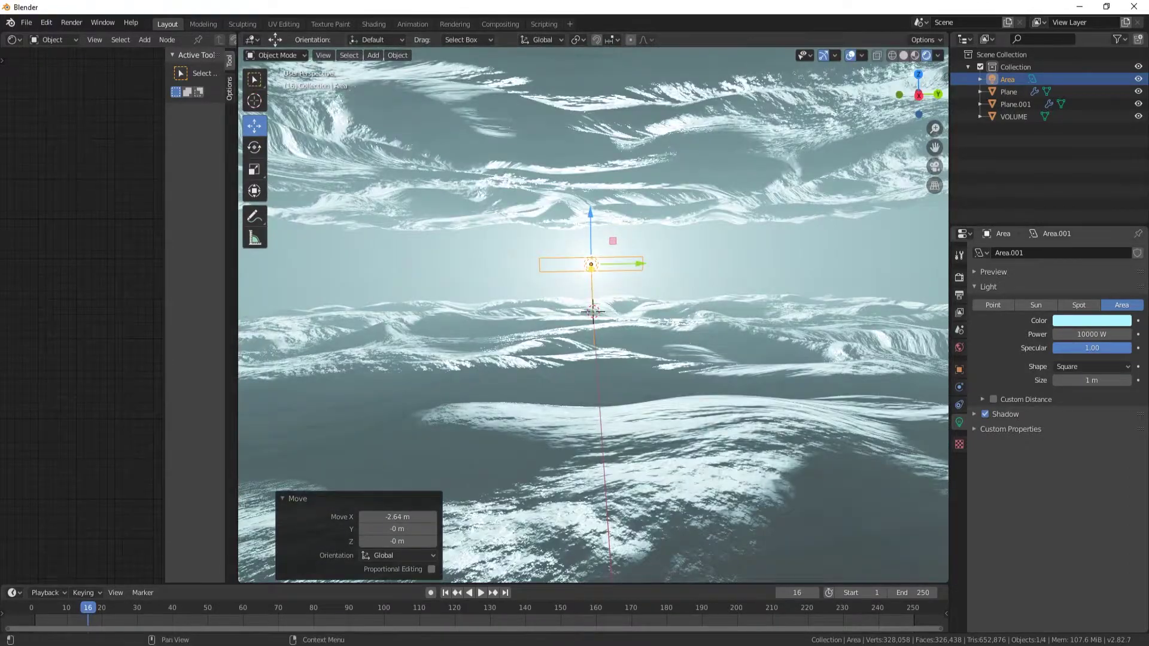
# Set the area light's Power to 800 W and its Size to 0.884 m.
pyautogui.hotkey('ctrl', 'a')
pyautogui.write('800')
pyautogui.press('Return')
pyautogui.press('s')
# Duplicate the area light, move the copy along negative Y and rotate it.
pyautogui.scroll(-5, 665, 250)
pyautogui.hotkey('shift', 'd')
pyautogui.press('y')
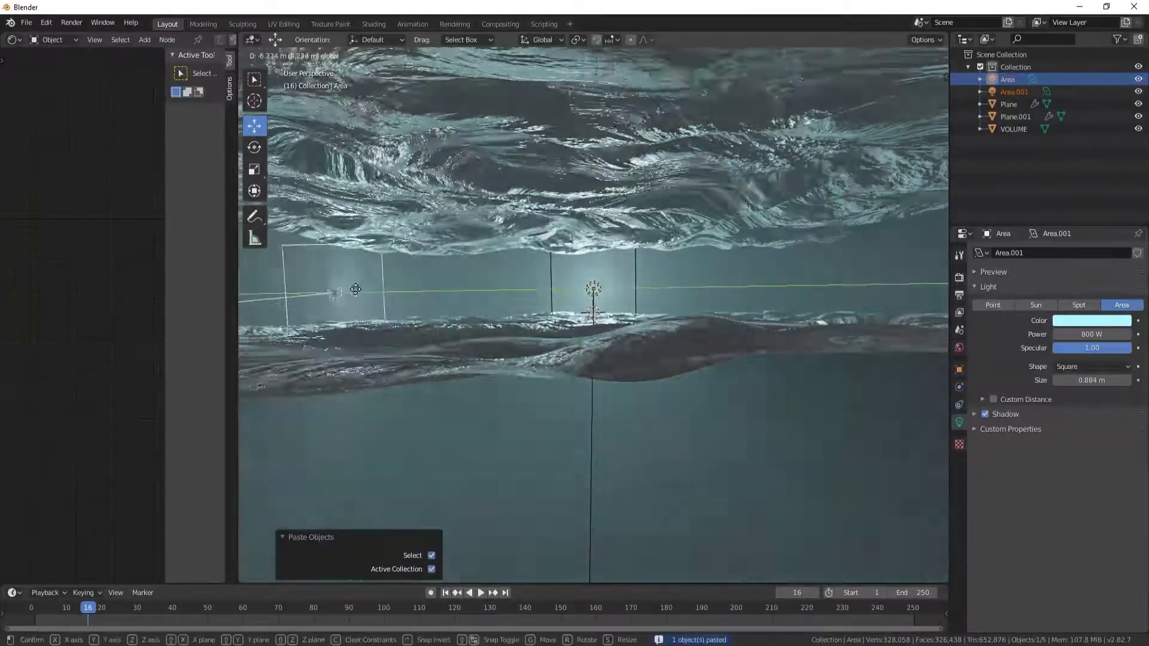
pyautogui.press('Return')
pyautogui.press('r')
pyautogui.click(300, 308)
# Rotate all objects together so the channel between the two wave planes runs diagonally.
pyautogui.moveTo(429, 300); pyautogui.dragTo(629, 302, button='middle')
pyautogui.press('a')
pyautogui.moveTo(653, 309); pyautogui.dragTo(642, 270)
# Set the duplicated area light's color to orange and move it about -1.08 m along Y.
pyautogui.moveTo(642, 269); pyautogui.dragTo(936, 291, button='middle')
pyautogui.click(1091, 321)
pyautogui.click(1057, 245)
# Try the Cycles render engine on the scene in place of Eevee.
pyautogui.click(960, 277)
pyautogui.click(1101, 253)
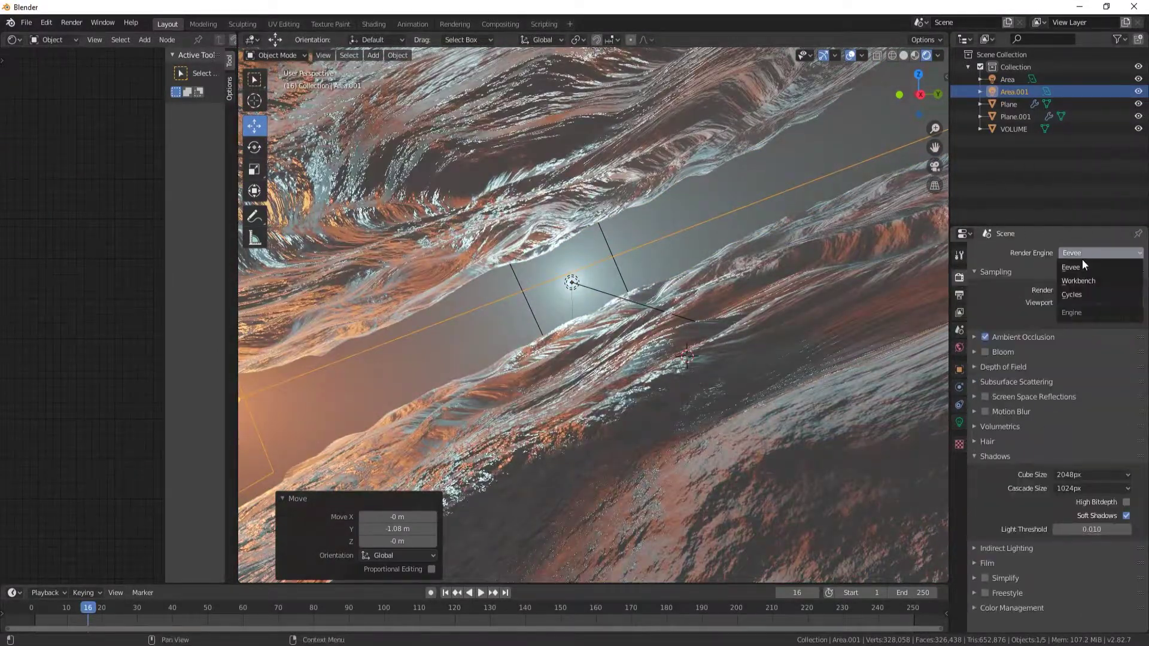
pyautogui.click(1077, 300)
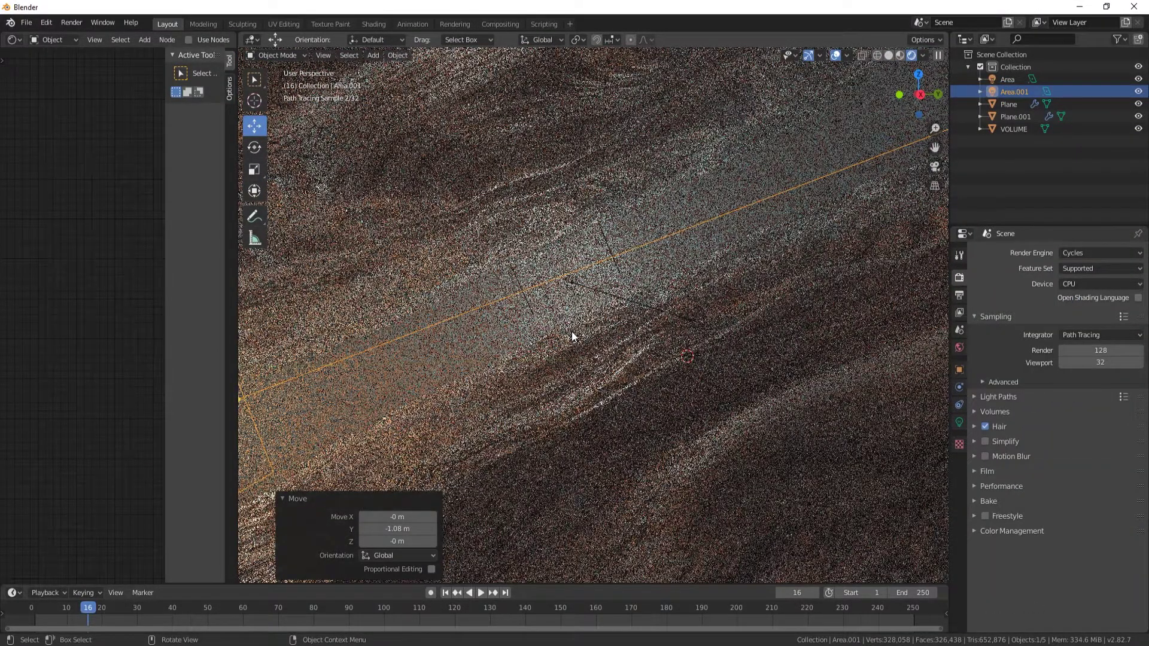
pyautogui.click(998, 397)
pyautogui.click(1101, 430)
pyautogui.write('2048')
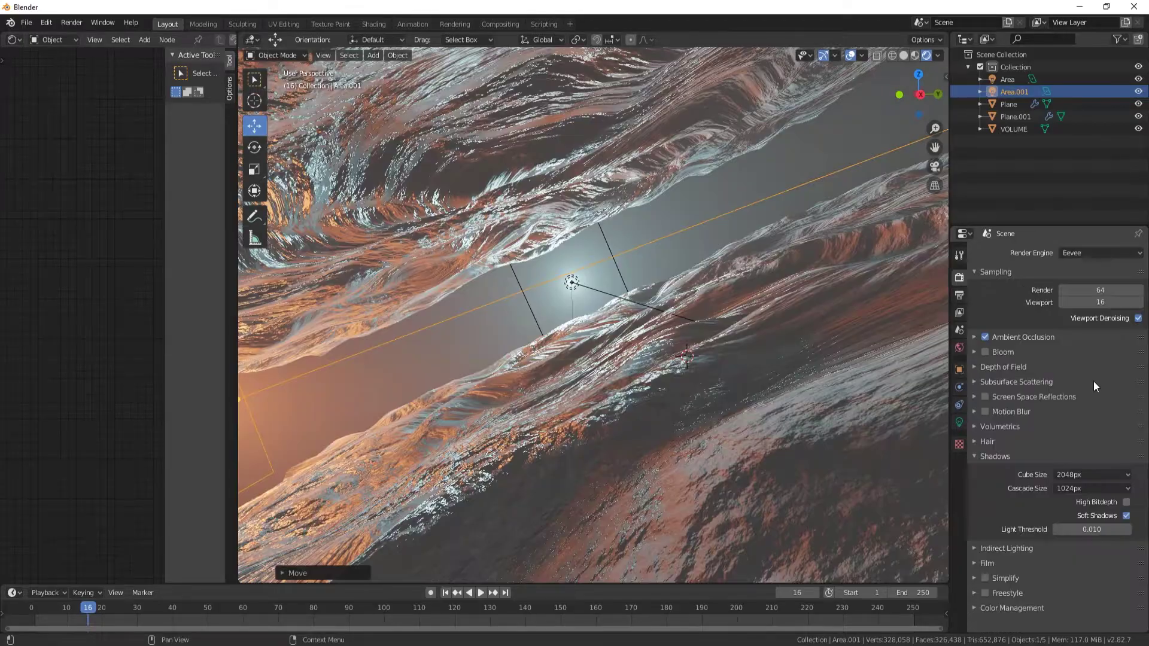
# Enable Bloom with 64 viewport samples and move the ocean material's upper ColorRamp black stop to 0.518.
pyautogui.scroll(-5, 1042, 491)
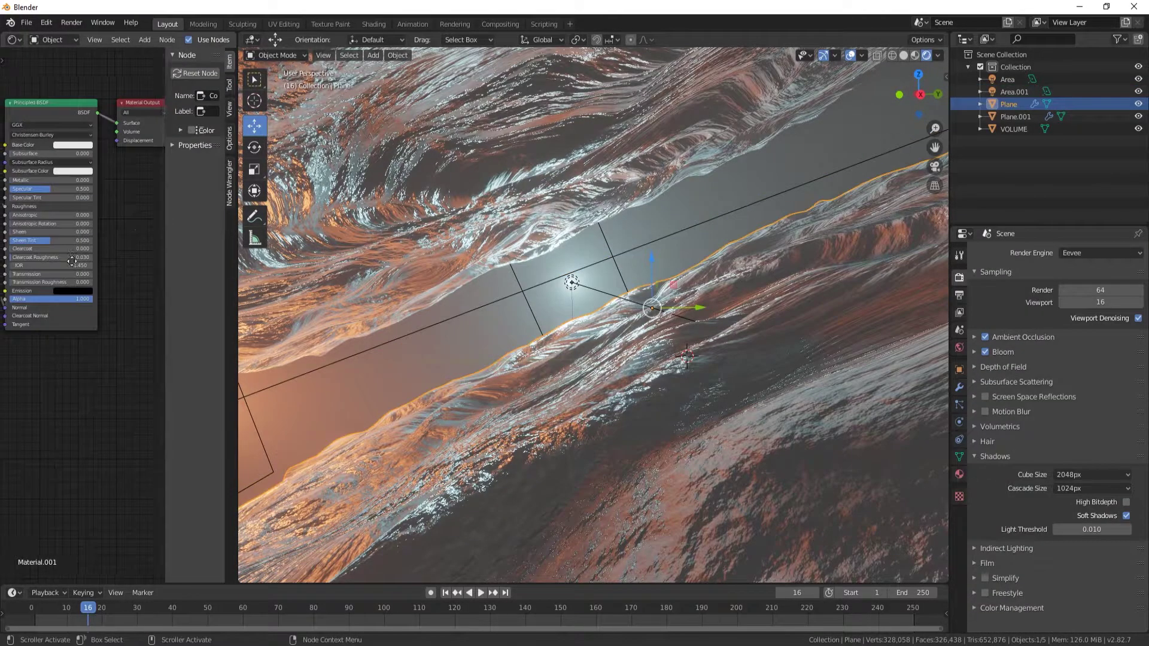
pyautogui.moveTo(47, 240); pyautogui.dragTo(66, 240)
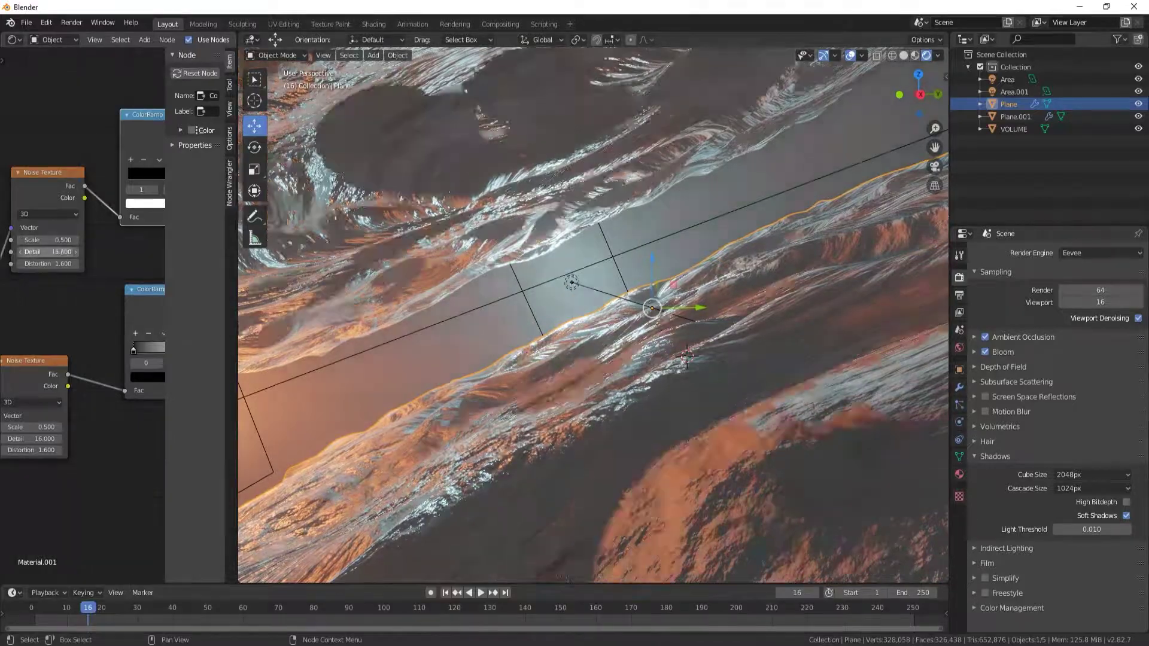
pyautogui.click(1006, 549)
pyautogui.moveTo(91, 217); pyautogui.dragTo(7, 228, button='middle')
pyautogui.moveTo(84, 186)
pyautogui.mouseDown()
pyautogui.moveTo(62, 191)
pyautogui.moveTo(101, 190)
pyautogui.mouseUp()
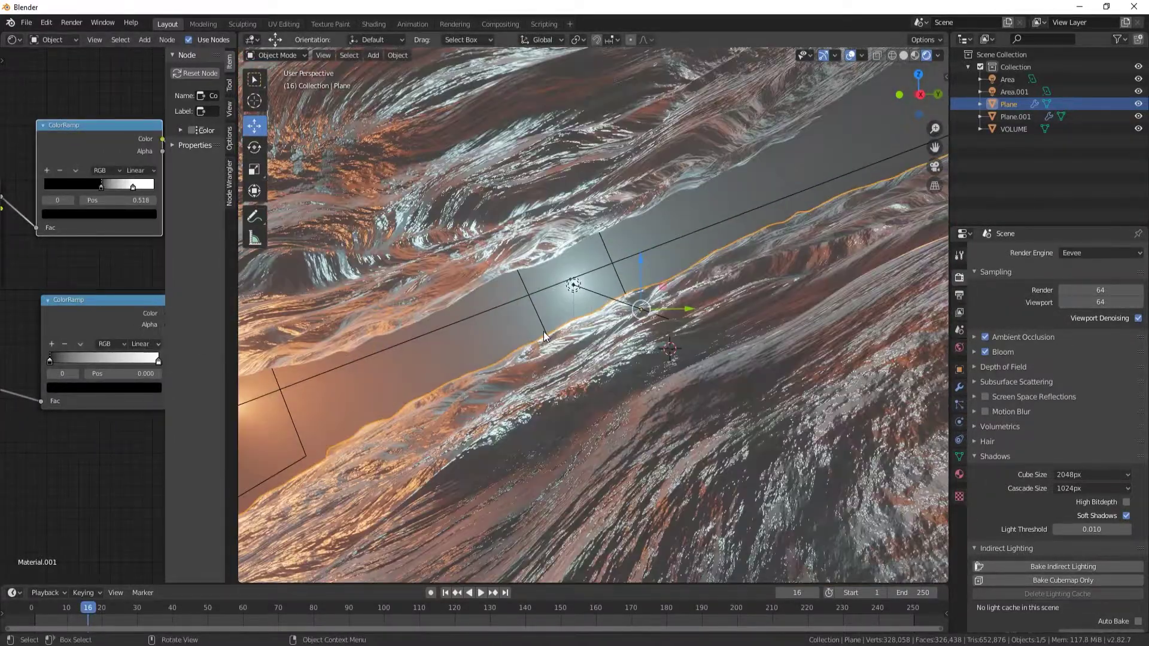
# Darken the ocean material's Base Color and set the original area light's color to deep blue, hue about 0.64.
pyautogui.click(1096, 431)
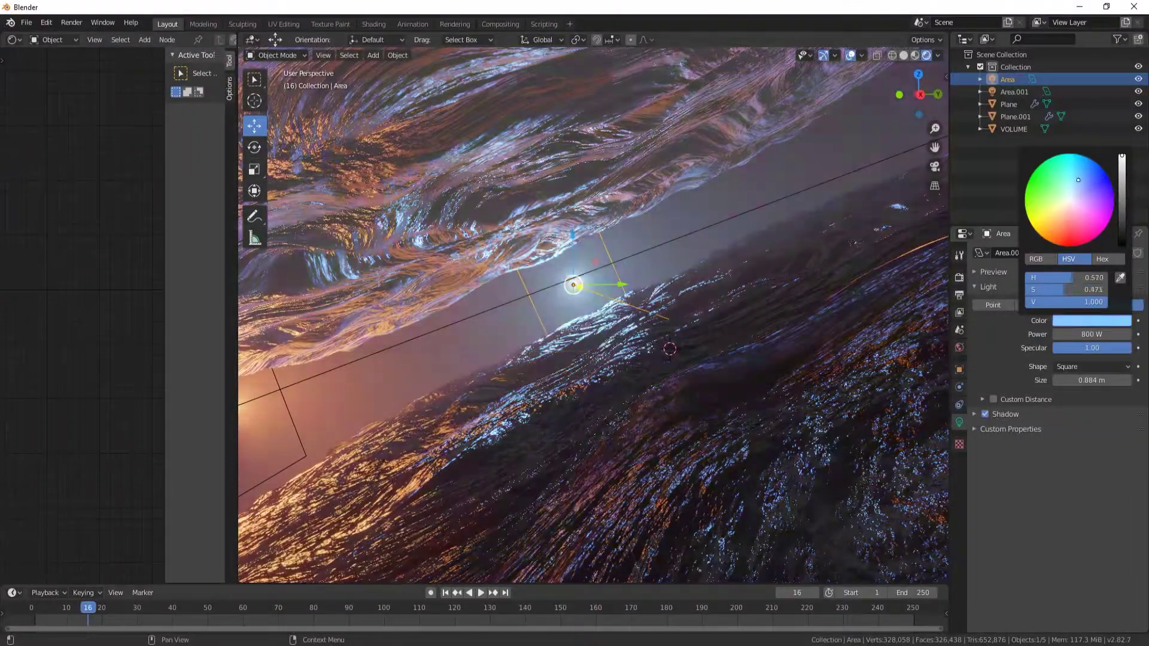
pyautogui.moveTo(1079, 179); pyautogui.dragTo(1091, 182)
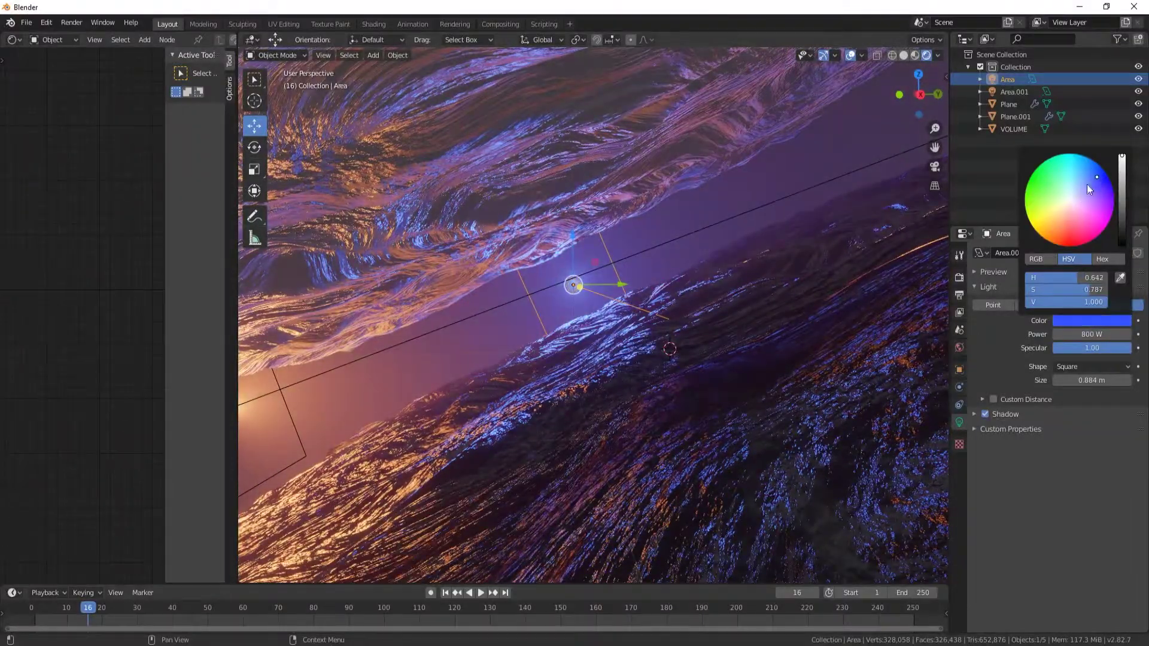
pyautogui.click(702, 219)
# Add a camera, look through it and lock the camera to the view.
pyautogui.click(373, 55)
pyautogui.click(392, 241)
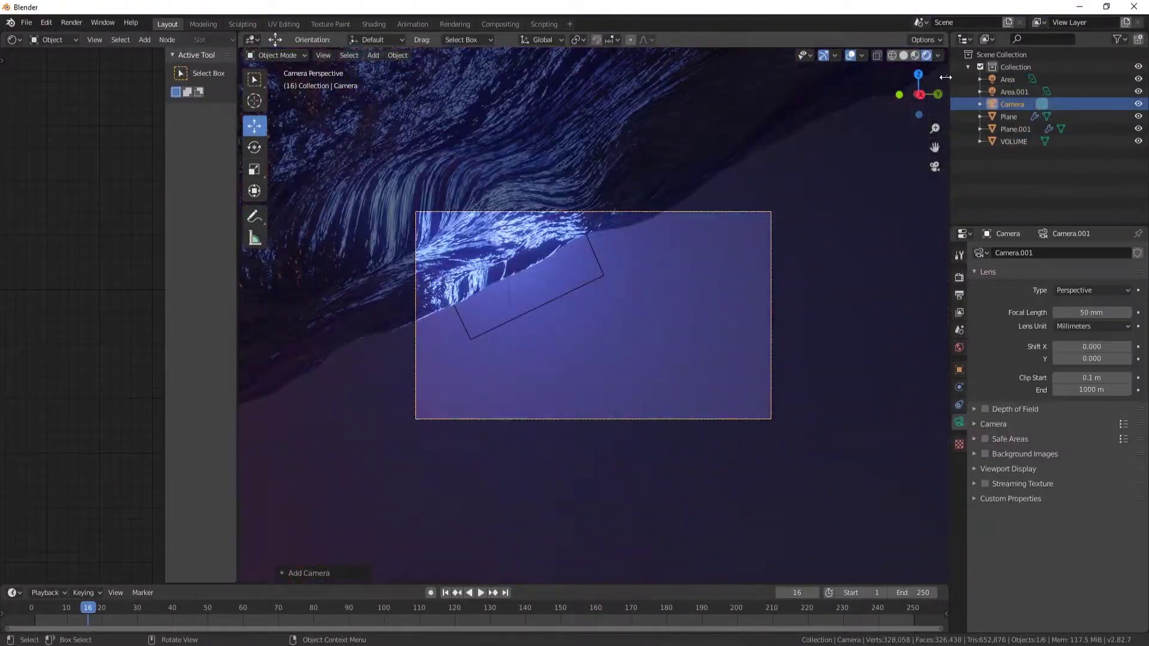
pyautogui.click(946, 78)
pyautogui.click(941, 124)
pyautogui.click(912, 297)
pyautogui.write('3.9 m')
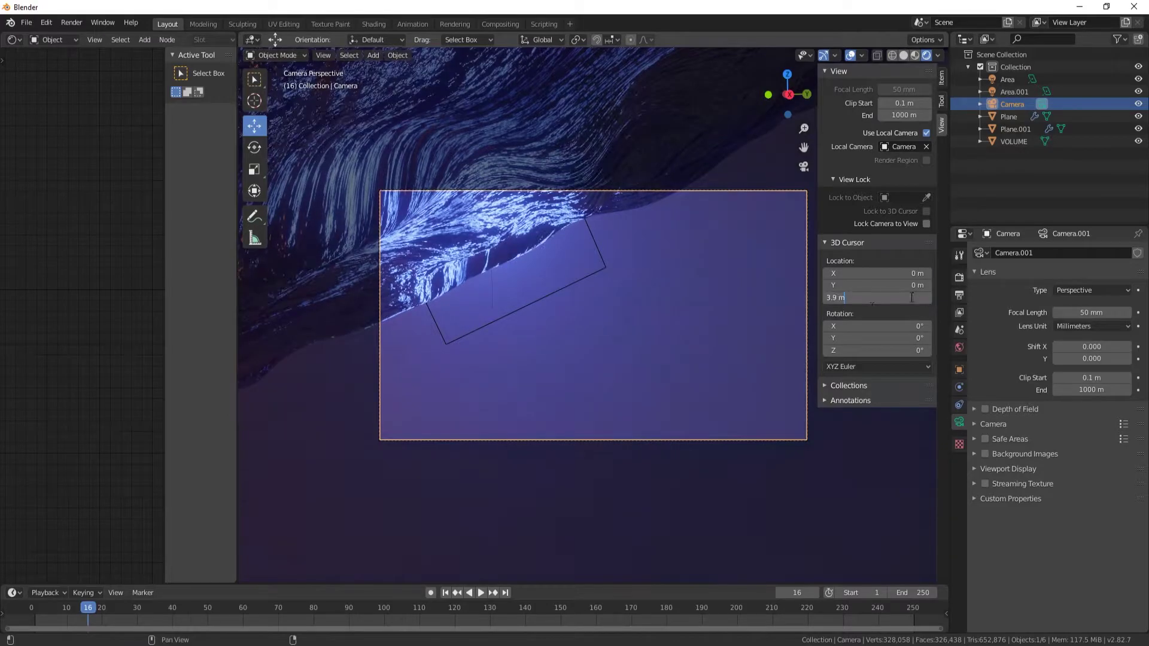
pyautogui.click(927, 224)
# Frame the diagonal channel between the wave planes with the blue light inside the camera view.
pyautogui.moveTo(658, 270); pyautogui.dragTo(491, 300, button='middle')
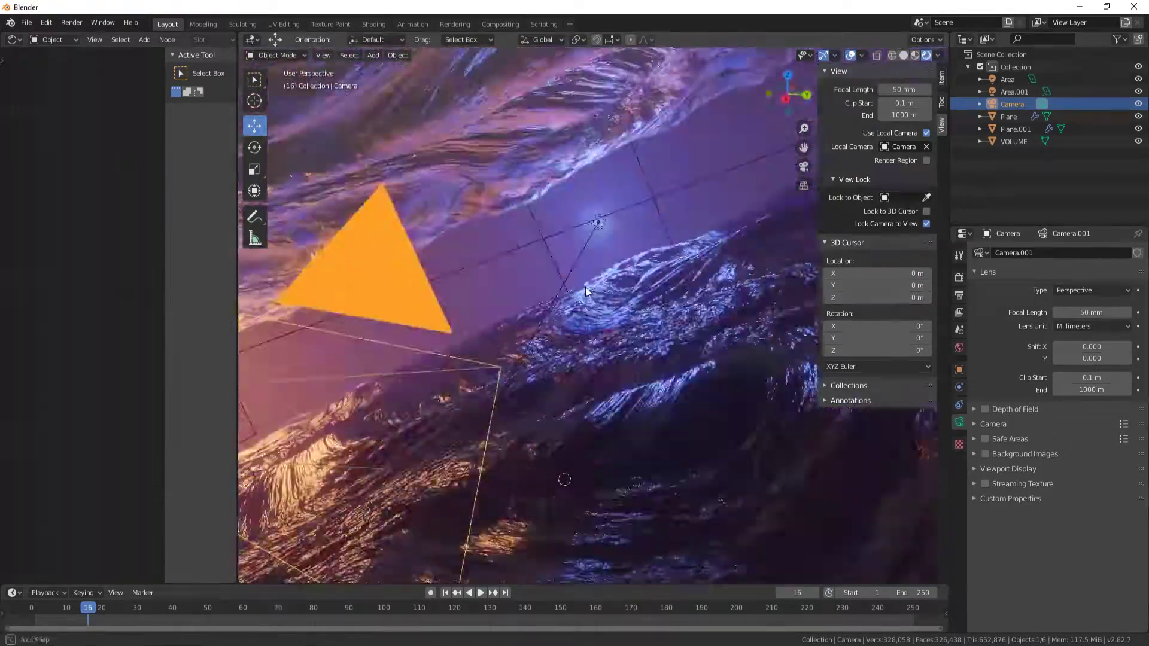
pyautogui.moveTo(748, 251); pyautogui.dragTo(350, 204, button='middle')
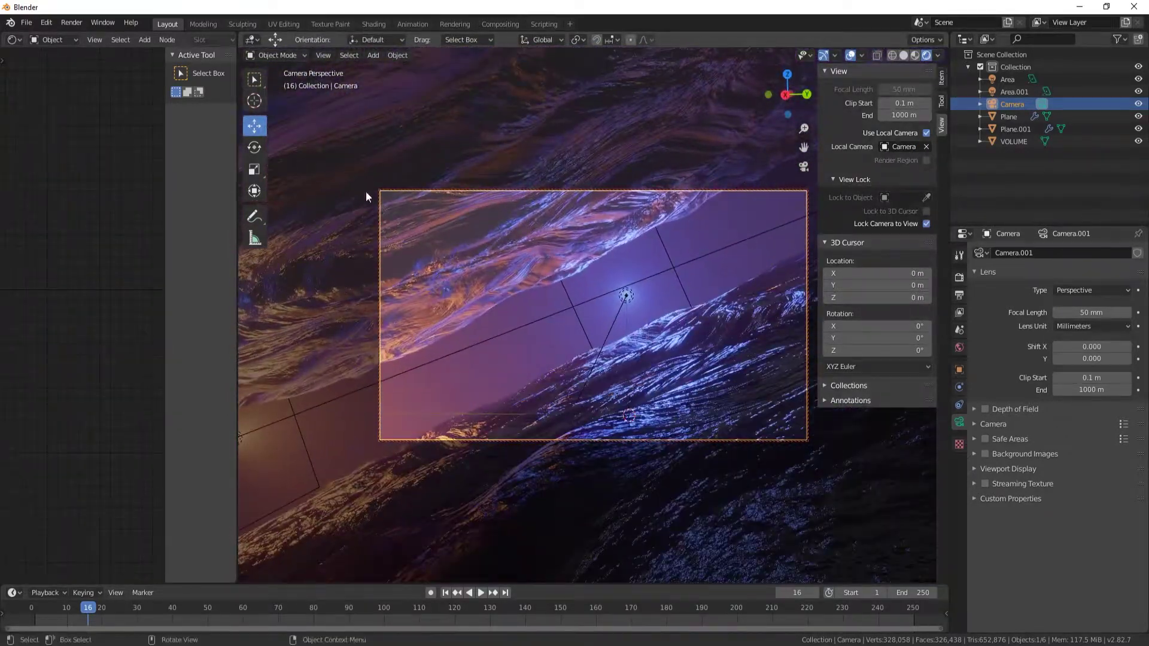
pyautogui.keyDown('shift'); pyautogui.moveTo(418, 238); pyautogui.dragTo(425, 246, button='middle'); pyautogui.keyUp('shift')
# Rotate the orange area light and set the blue area light's Specular to 0.10.
pyautogui.click(1014, 92)
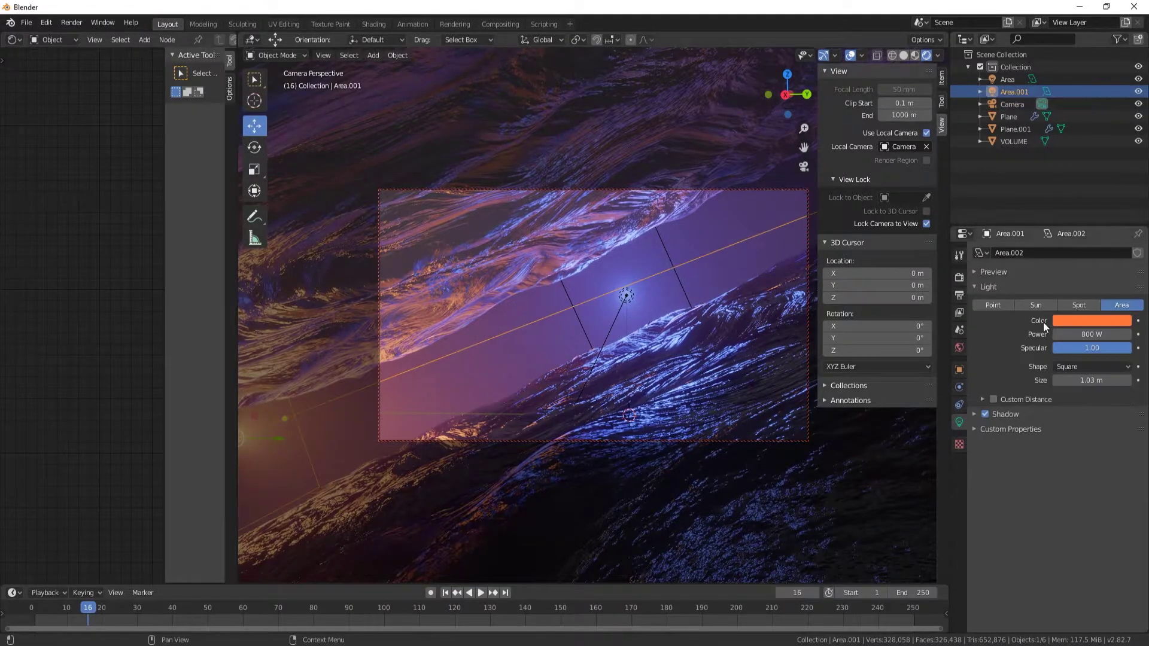
pyautogui.click(253, 148)
pyautogui.moveTo(274, 419); pyautogui.dragTo(281, 383)
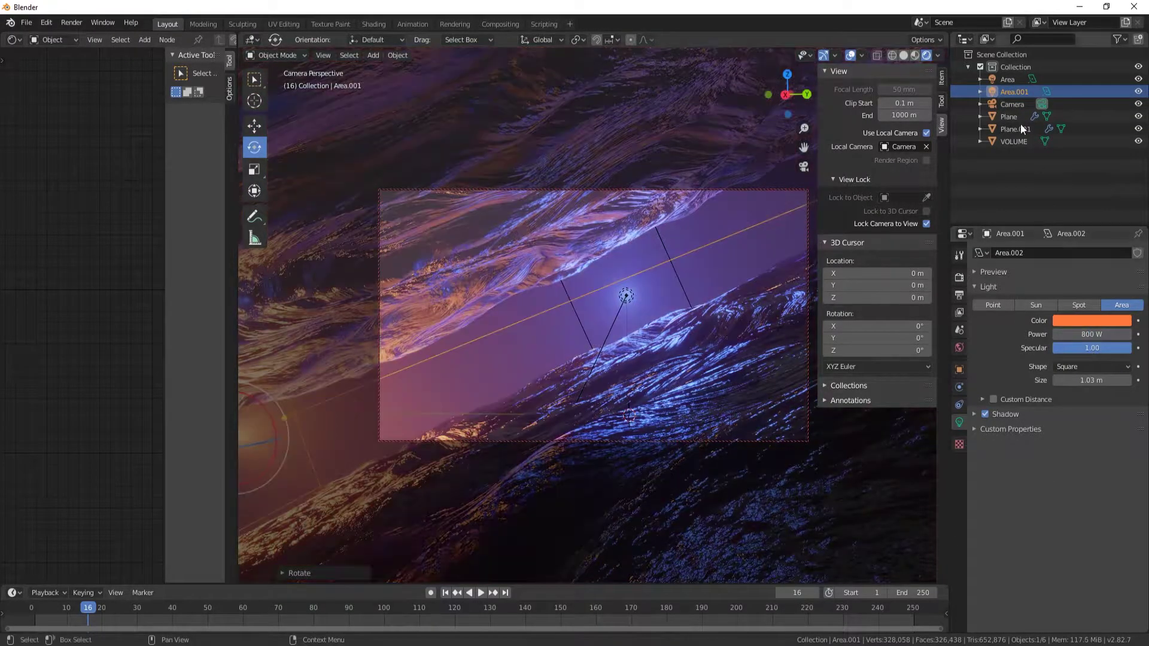
pyautogui.click(1008, 79)
pyautogui.moveTo(1062, 348); pyautogui.dragTo(1071, 348)
pyautogui.click(737, 344)
pyautogui.rightClick(737, 383)
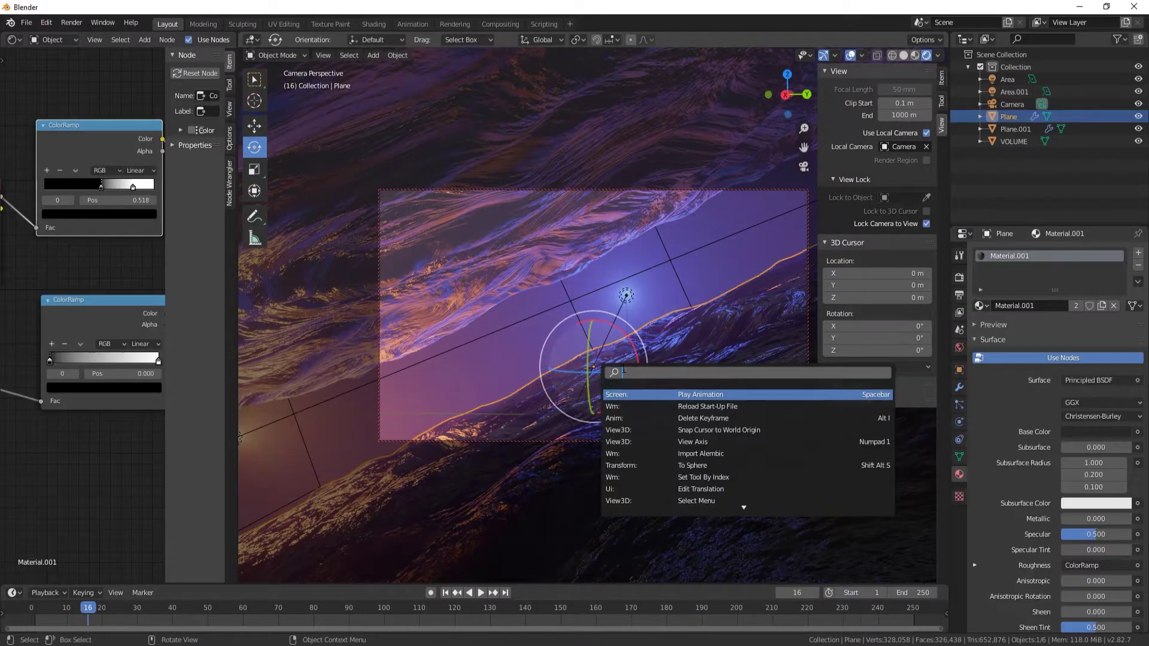
pyautogui.hotkey('ctrl', 'b')
pyautogui.moveTo(297, 150); pyautogui.dragTo(362, 209)
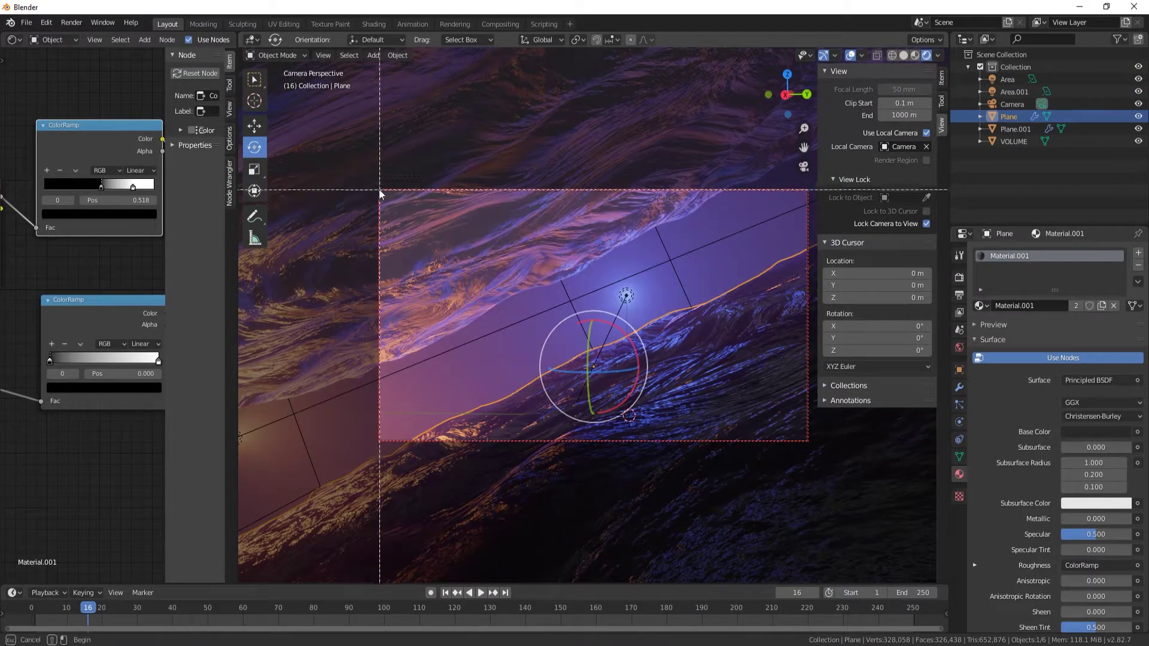
pyautogui.press('Escape')
# Hide the viewport's view settings sidebar and draw a region around the camera frame.
pyautogui.click(942, 78)
pyautogui.moveTo(817, 79); pyautogui.dragTo(938, 78)
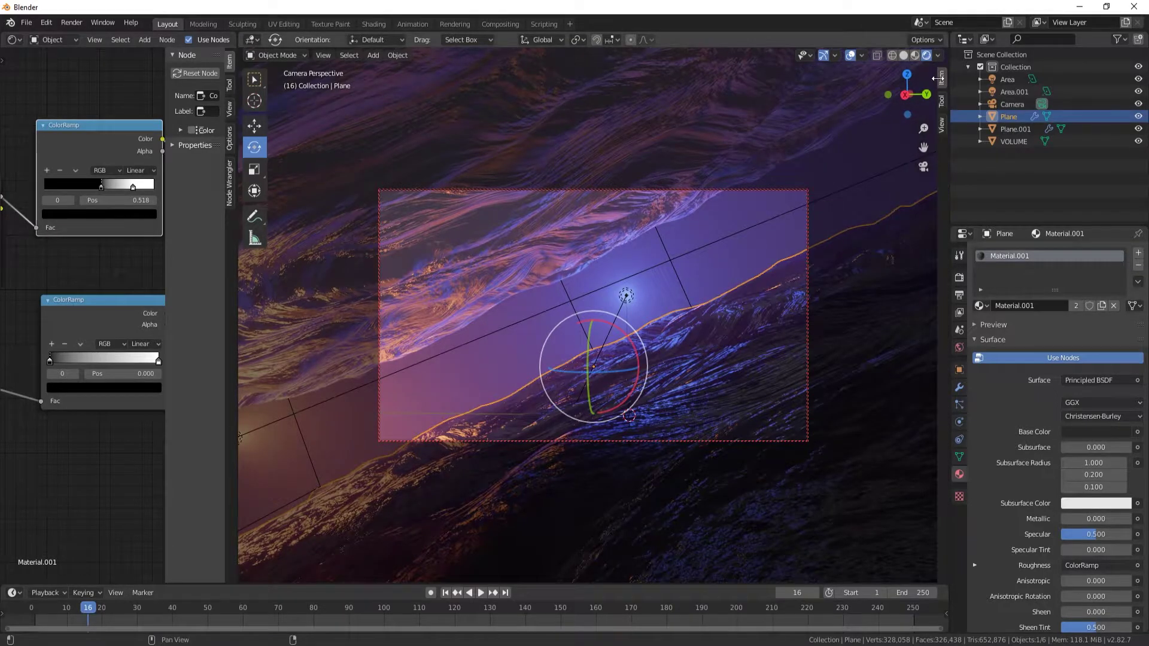
pyautogui.click(398, 181)
pyautogui.press('F3')
pyautogui.press('Return')
pyautogui.moveTo(365, 184); pyautogui.dragTo(805, 458)
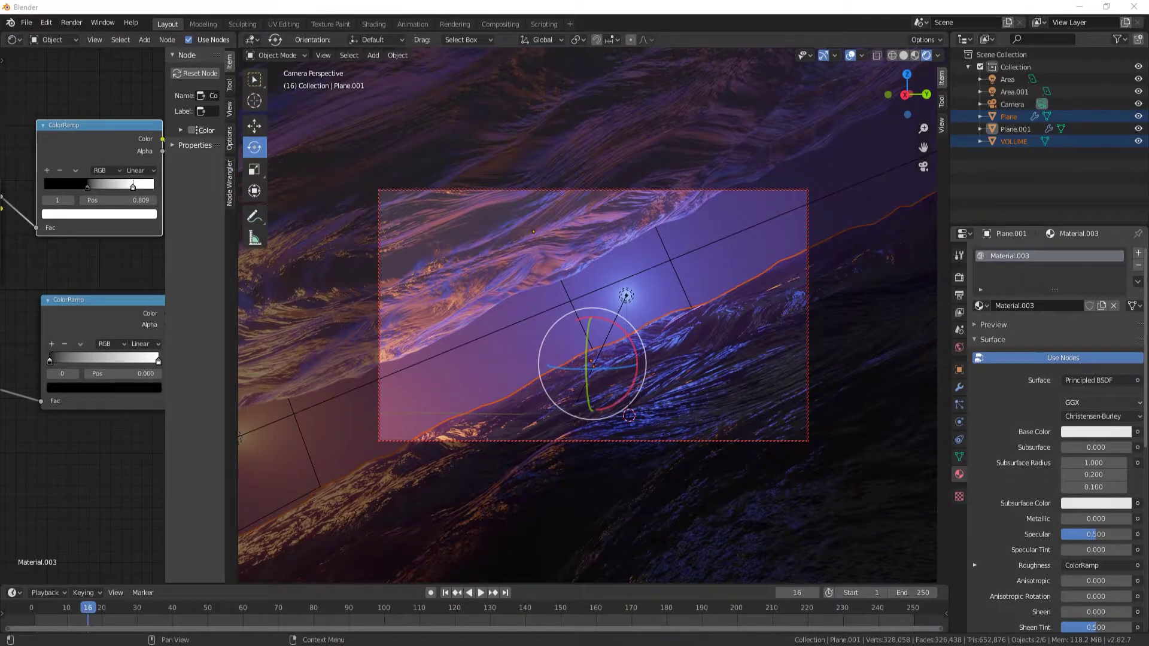
# Delete the blue area light.
pyautogui.click(1007, 79)
pyautogui.press('x')
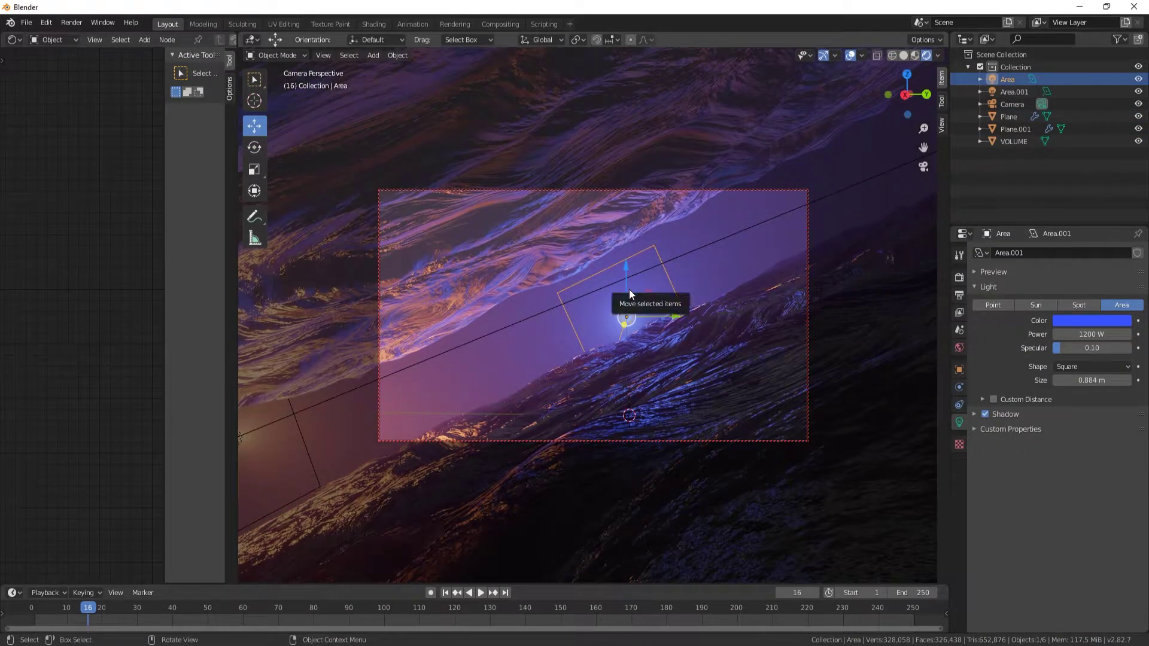
pyautogui.click(629, 300)
# Rotate all objects except the camera so the two wave planes lie level in the frame.
pyautogui.press('a')
pyautogui.click(254, 147)
pyautogui.keyDown('shift'); pyautogui.click(552, 330); pyautogui.keyUp('shift')
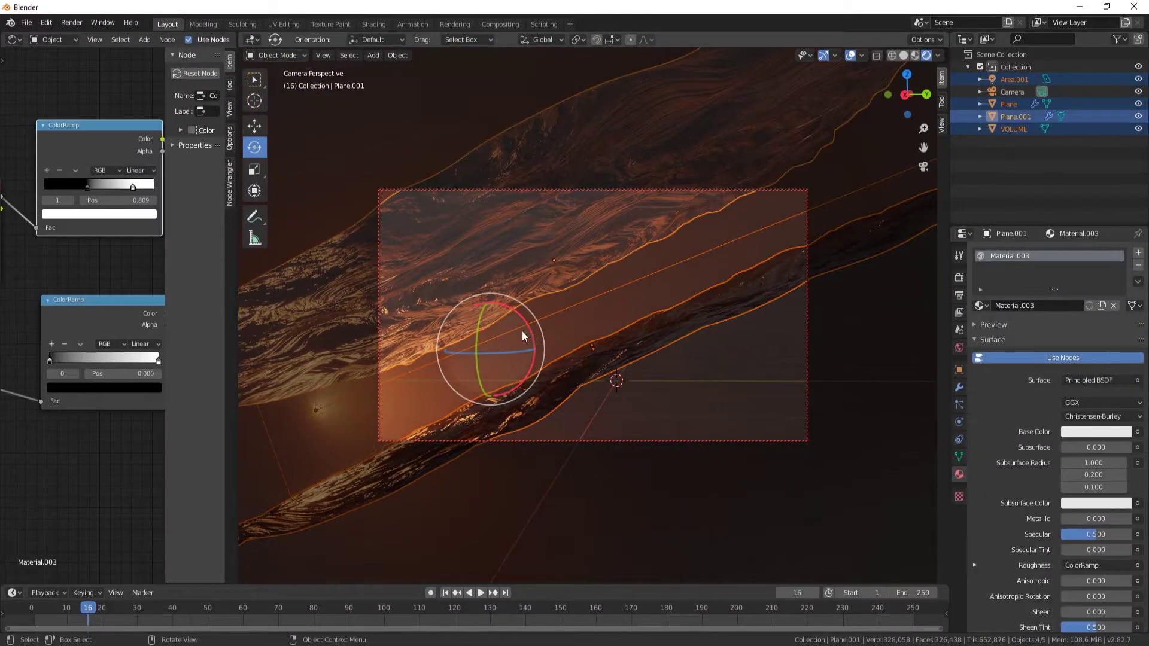
pyautogui.moveTo(535, 336); pyautogui.dragTo(538, 354)
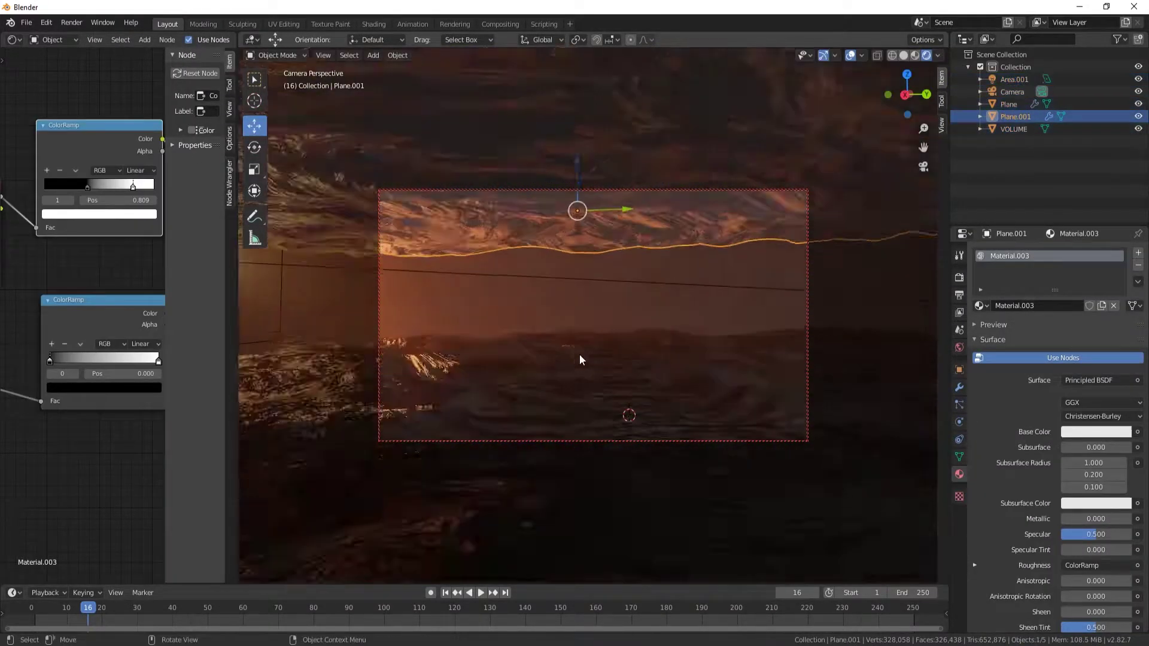
pyautogui.scroll(-1, 579, 359)
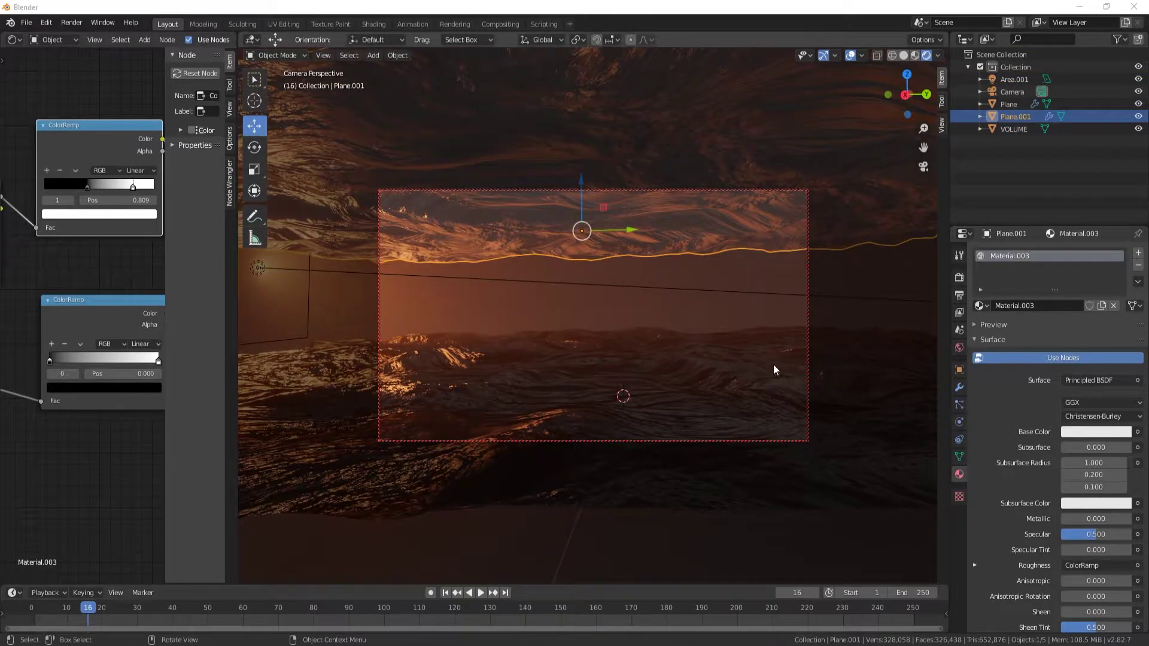
# Replace the orange area light with a new area light raised above the waves and rotated upright.
pyautogui.hotkey('ctrl', 'v')
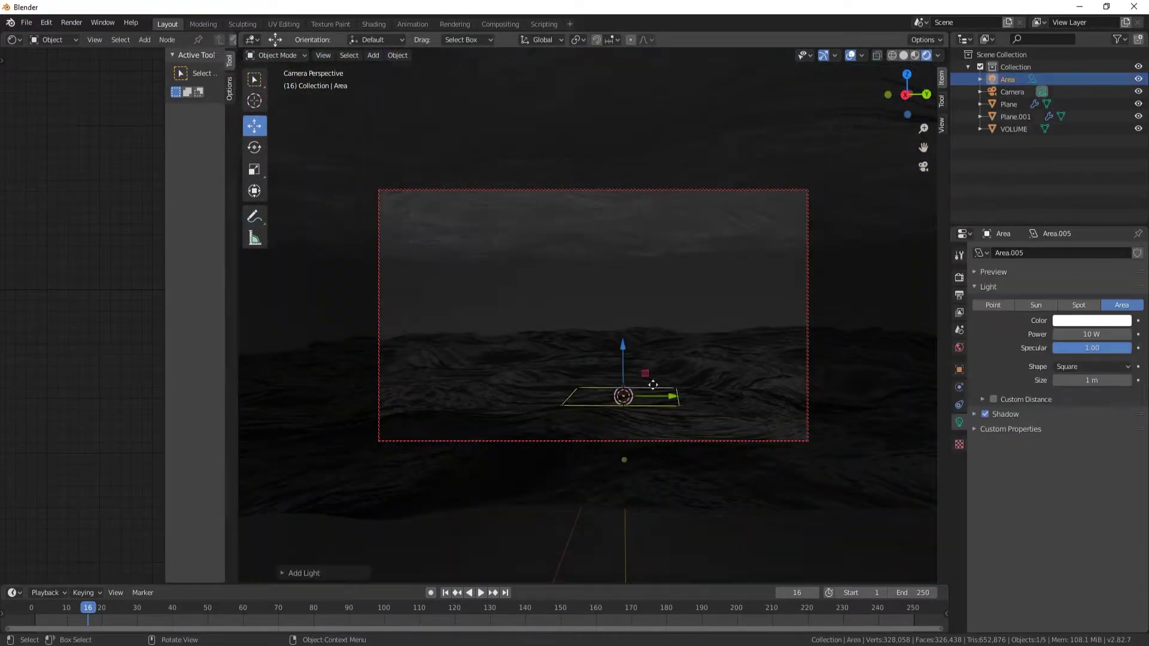
pyautogui.press('g')
pyautogui.press('z')
pyautogui.click(275, 161)
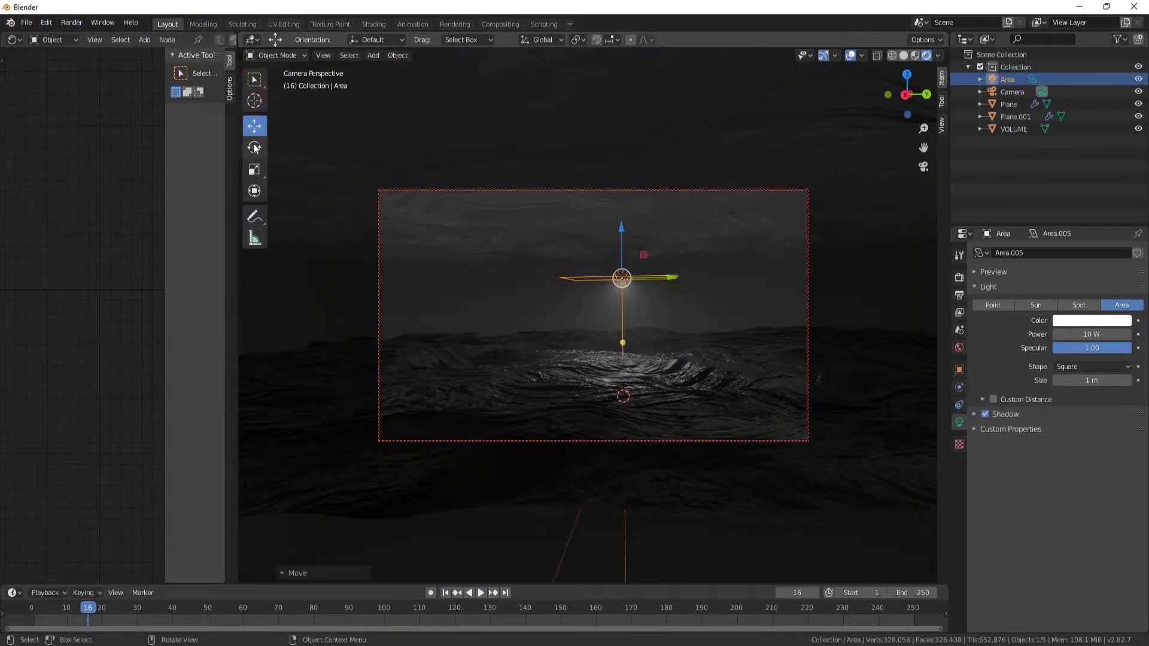
pyautogui.click(254, 147)
pyautogui.press('r')
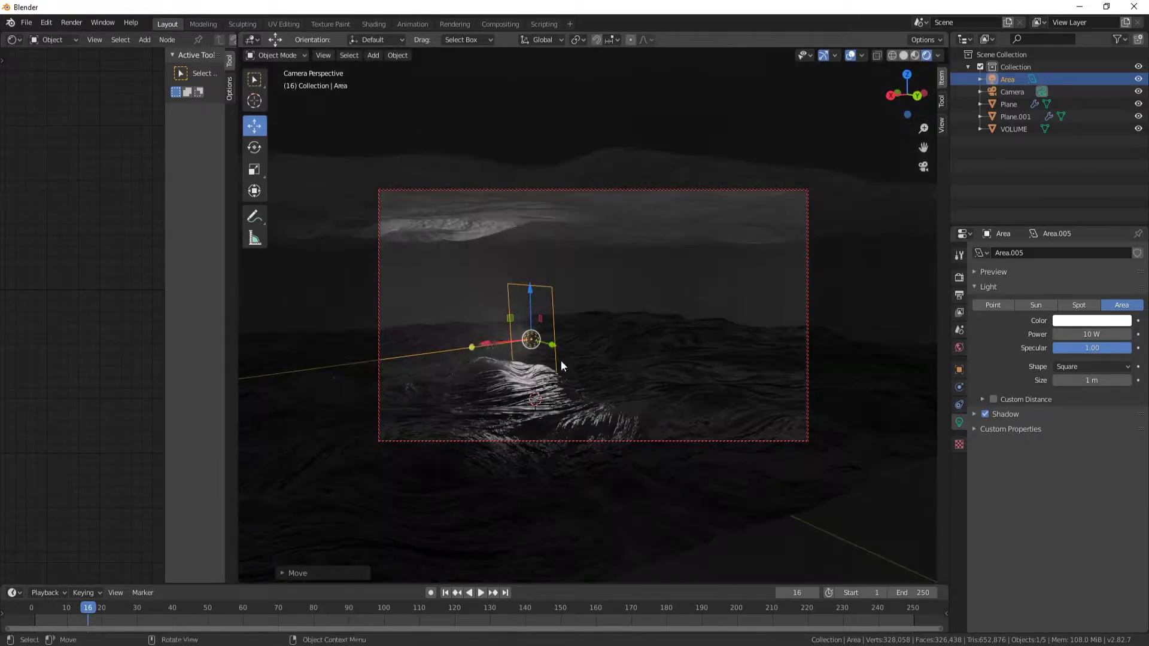
# Reposition the new area light between the wave planes and set its power to about 69.9 W.
pyautogui.moveTo(644, 347); pyautogui.dragTo(803, 233)
pyautogui.moveTo(838, 303); pyautogui.dragTo(597, 461)
pyautogui.press('KP_Decimal')
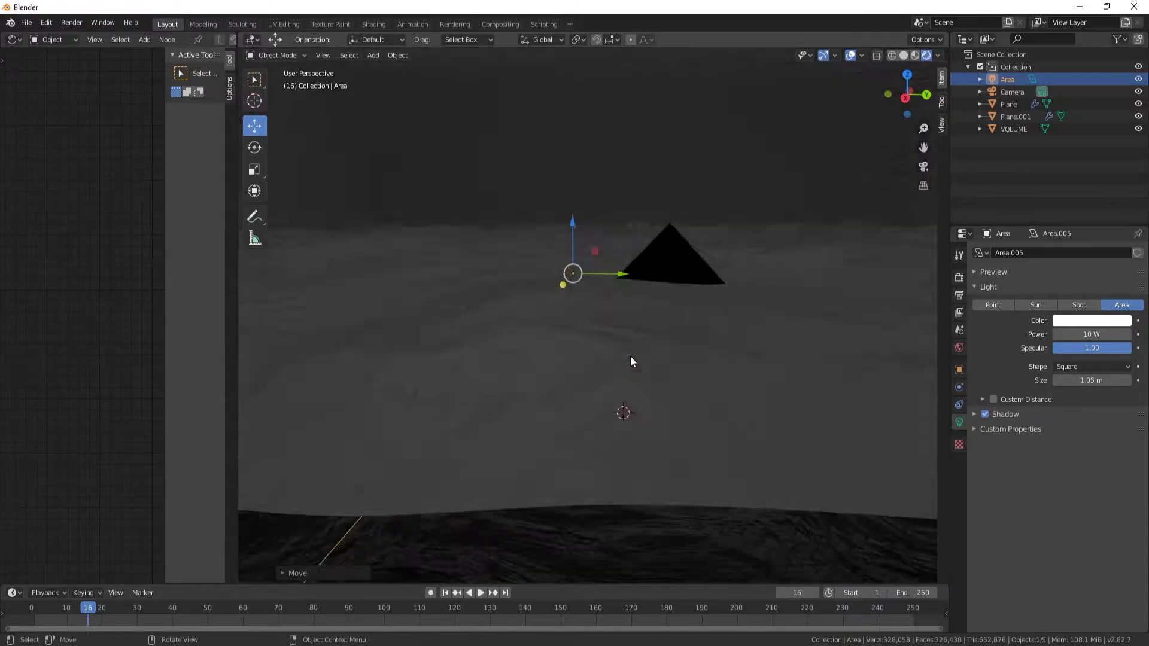
pyautogui.scroll(-3, 624, 403)
pyautogui.moveTo(1091, 334); pyautogui.dragTo(1113, 334)
# Rotate the area light and shift it about 0.7 m along the Z axis between the waves.
pyautogui.press('r')
pyautogui.press('Return')
pyautogui.press('g')
pyautogui.press('z')
pyautogui.press('Return')
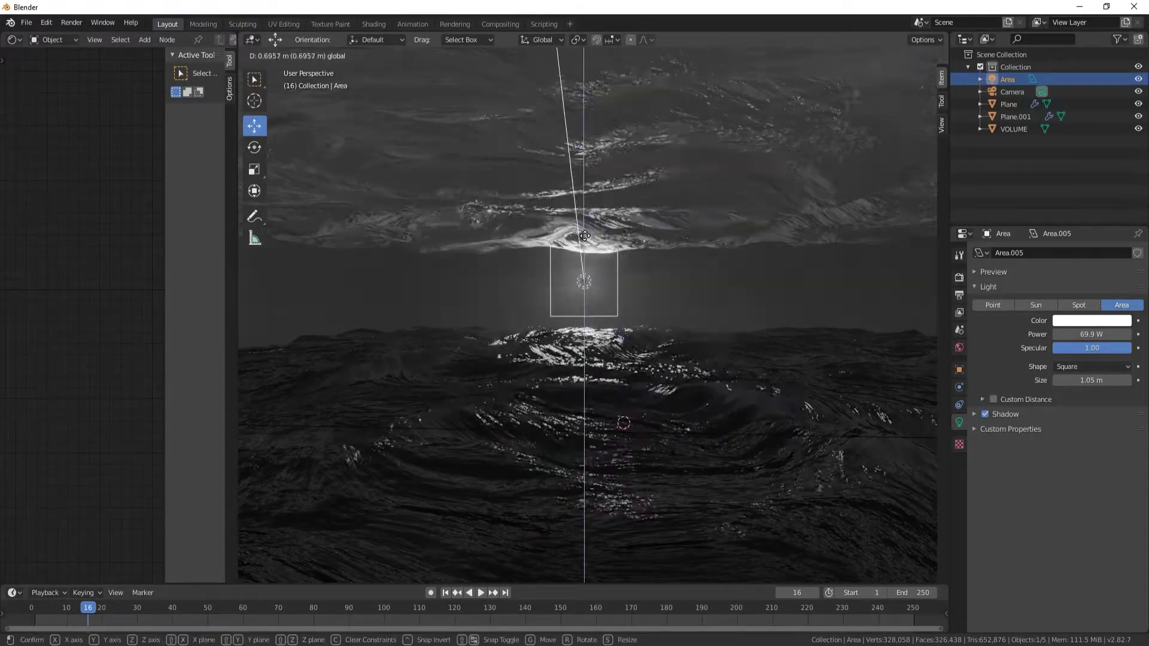
# Flatten the area light into a wide strip and move it about 0.32 m down along Z.
pyautogui.click(253, 170)
pyautogui.click(254, 126)
pyautogui.press('g')
pyautogui.press('z')
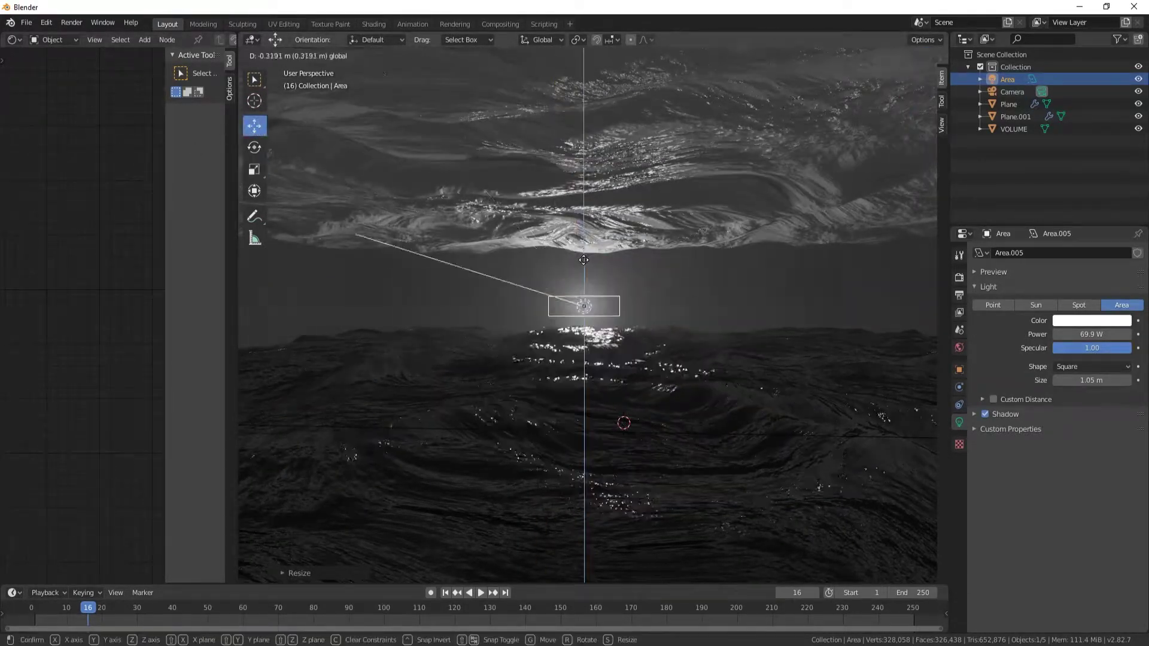
pyautogui.press('Return')
# Color the area light blue and adjust its height between the wave planes.
pyautogui.click(1092, 321)
pyautogui.click(1042, 223)
pyautogui.press('g')
pyautogui.press('z')
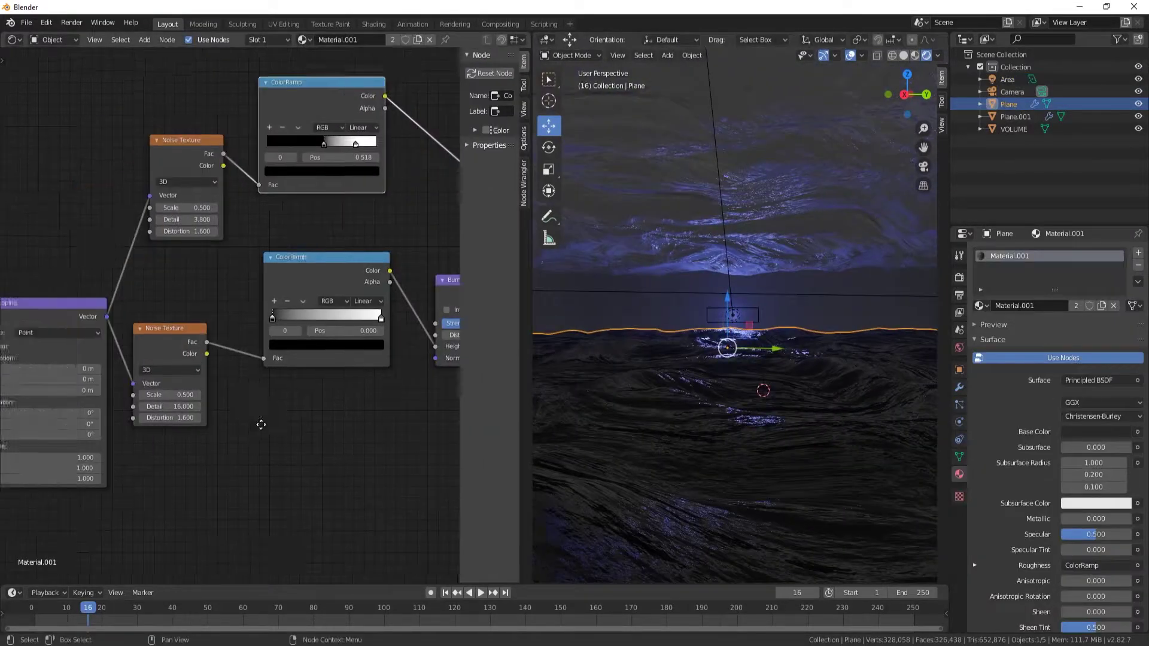
pyautogui.click(733, 315)
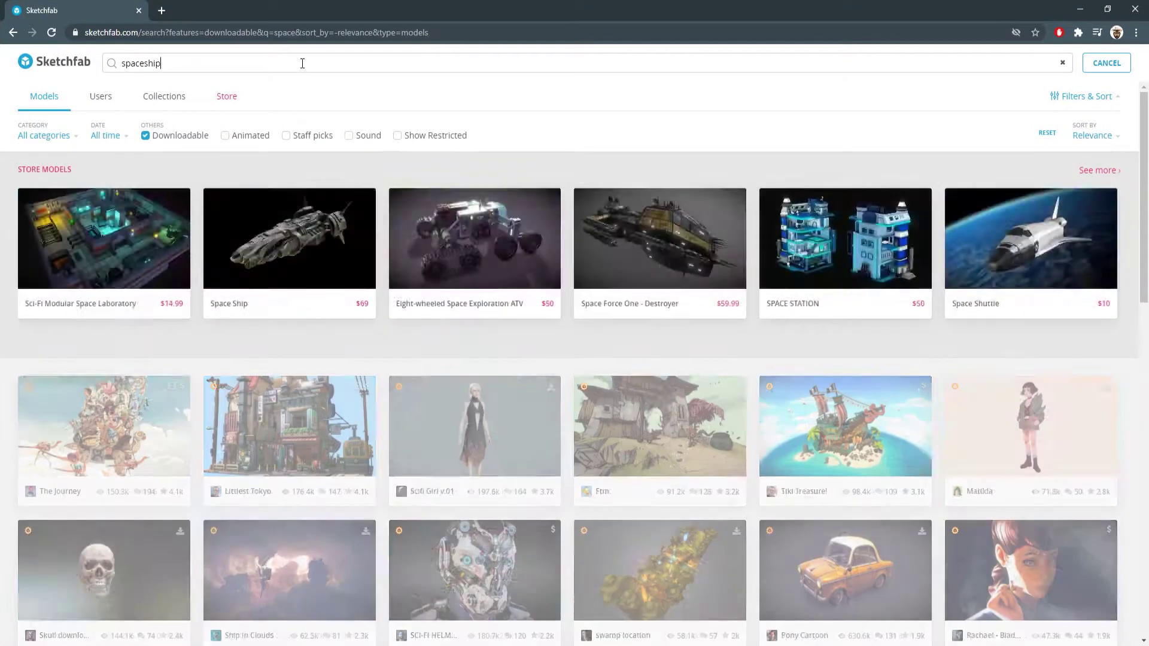
# Look through Sketchfab's downloadable spaceship models for a ship that suits the ocean scene.
pyautogui.scroll(-4, 580, 479)
pyautogui.scroll(-10, 546, 423)
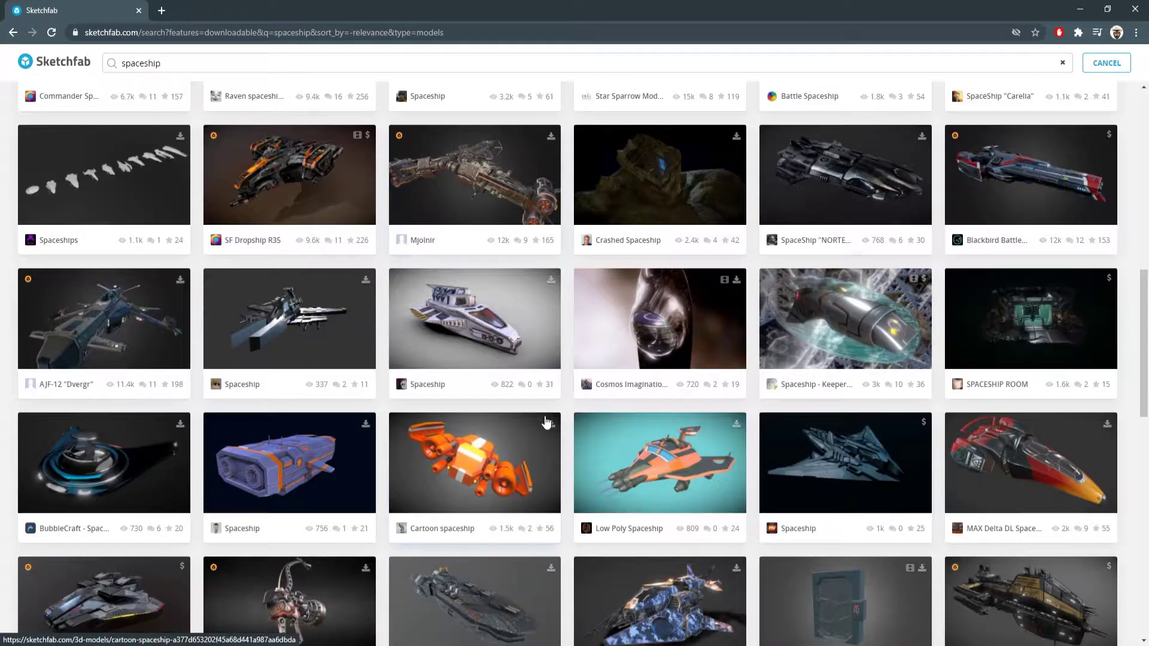
pyautogui.scroll(5, 539, 436)
pyautogui.scroll(1, 539, 437)
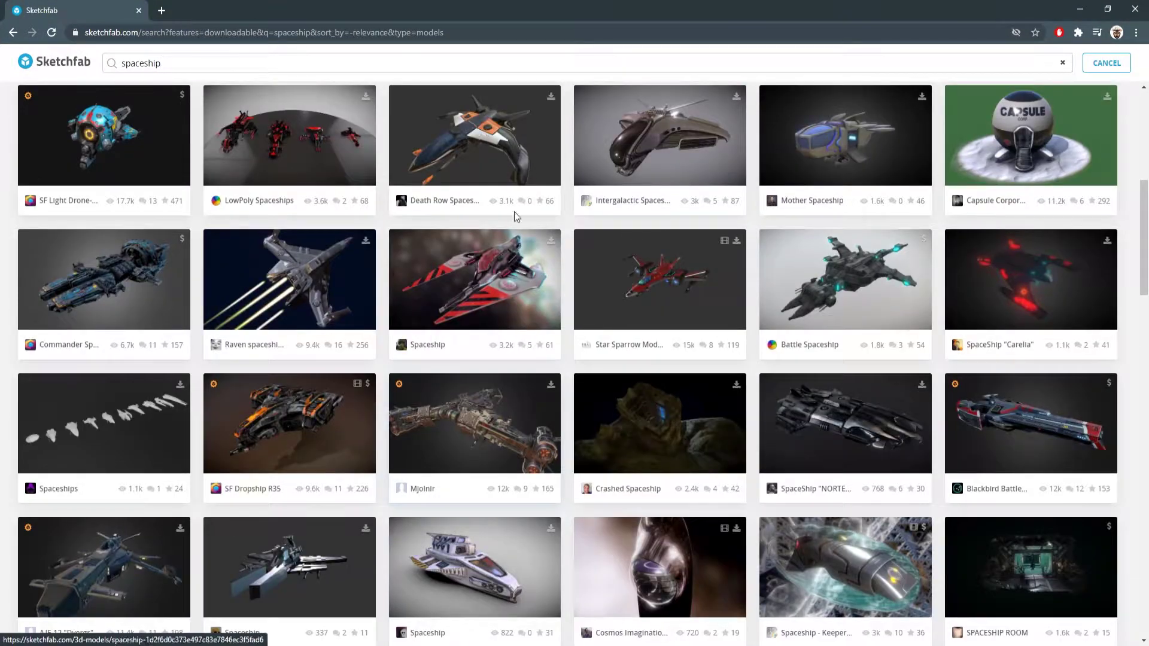
pyautogui.scroll(-15, 639, 359)
pyautogui.scroll(-3, 641, 457)
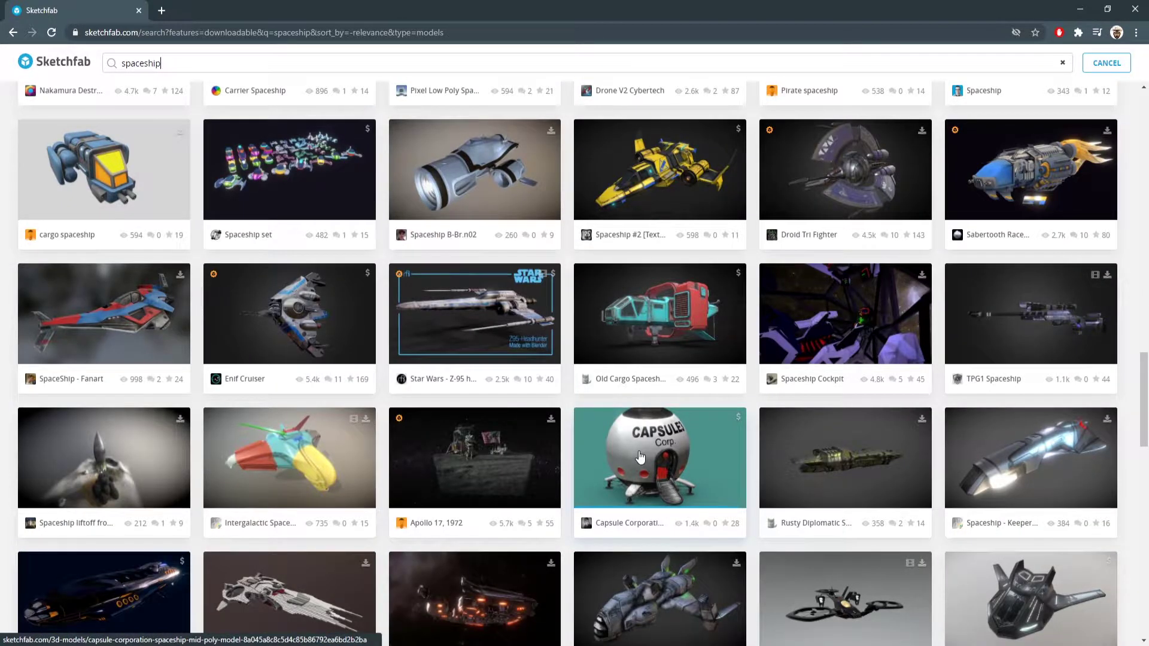
pyautogui.scroll(-4, 640, 457)
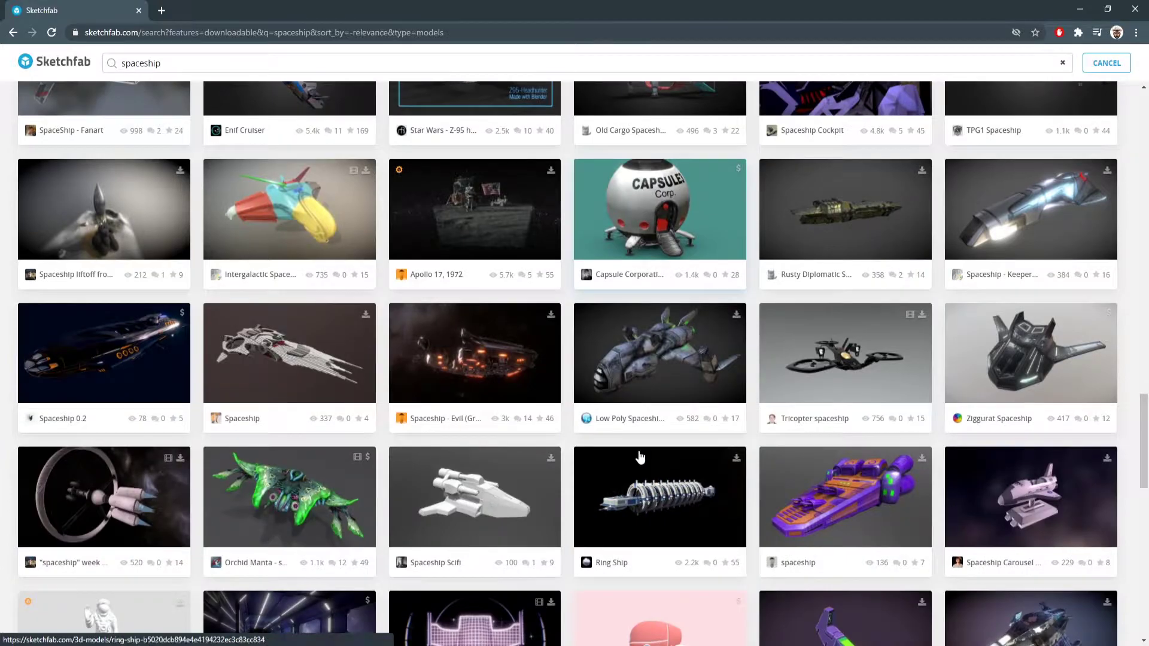
pyautogui.scroll(-8, 640, 457)
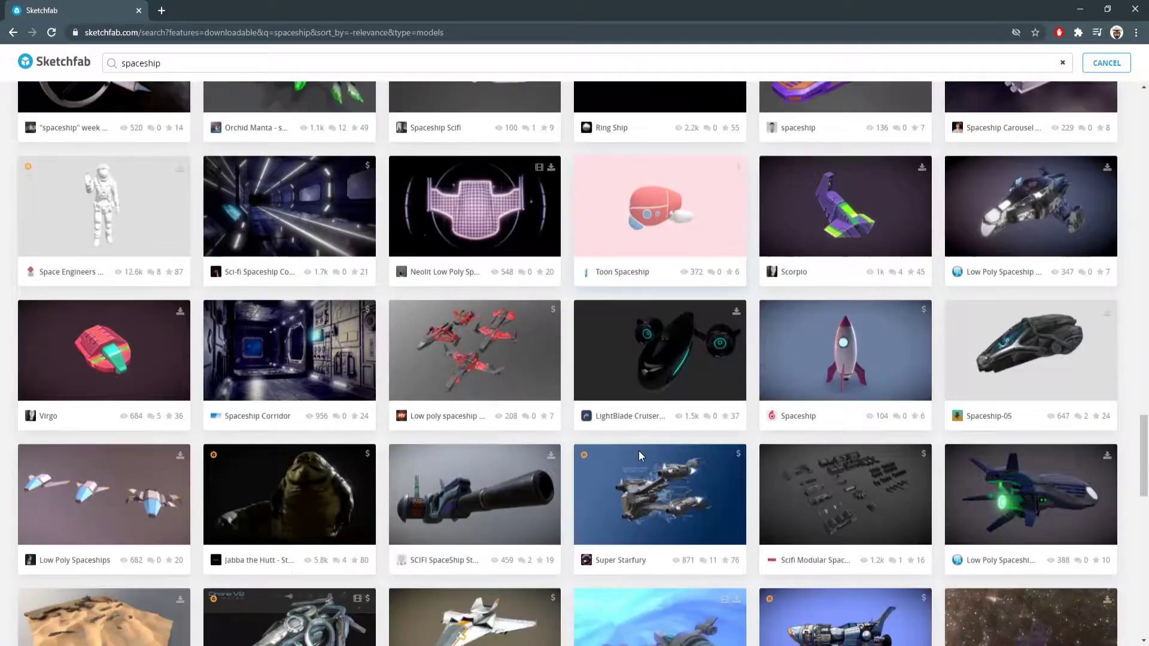
pyautogui.scroll(-3, 640, 458)
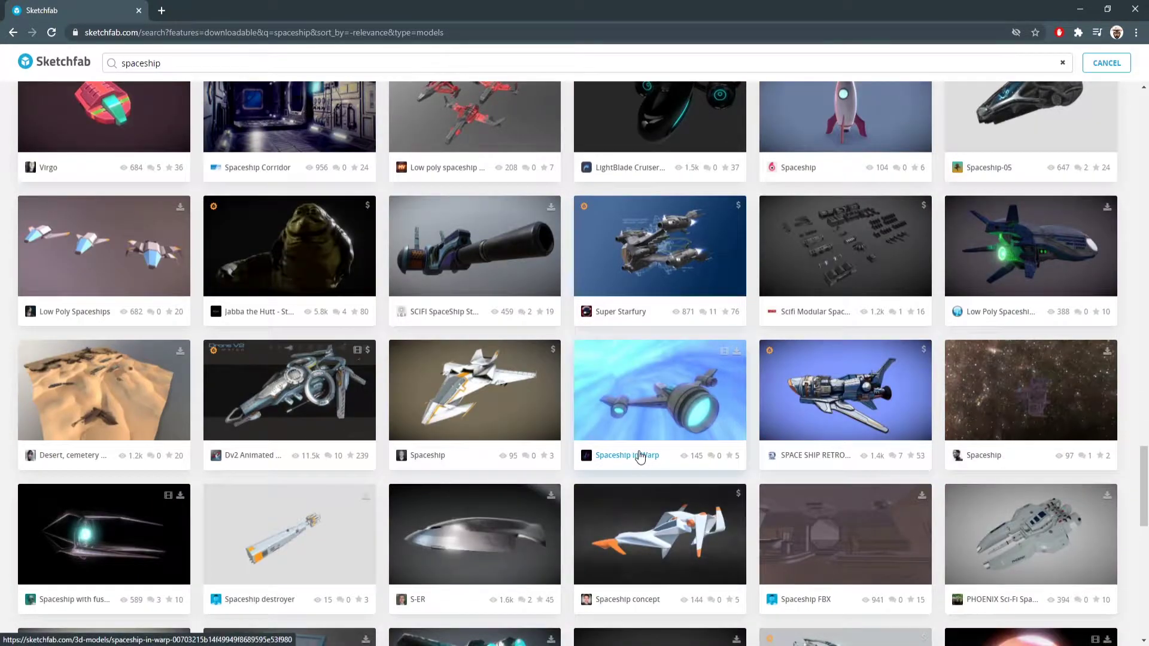
pyautogui.scroll(-4, 640, 458)
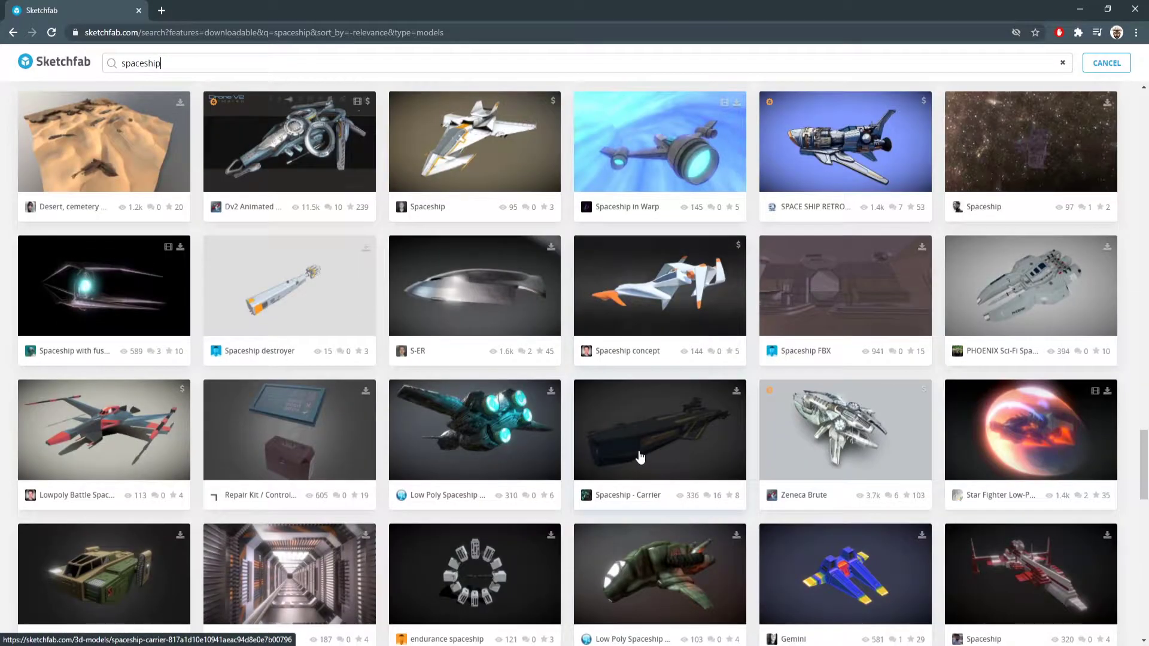
pyautogui.scroll(-5, 640, 457)
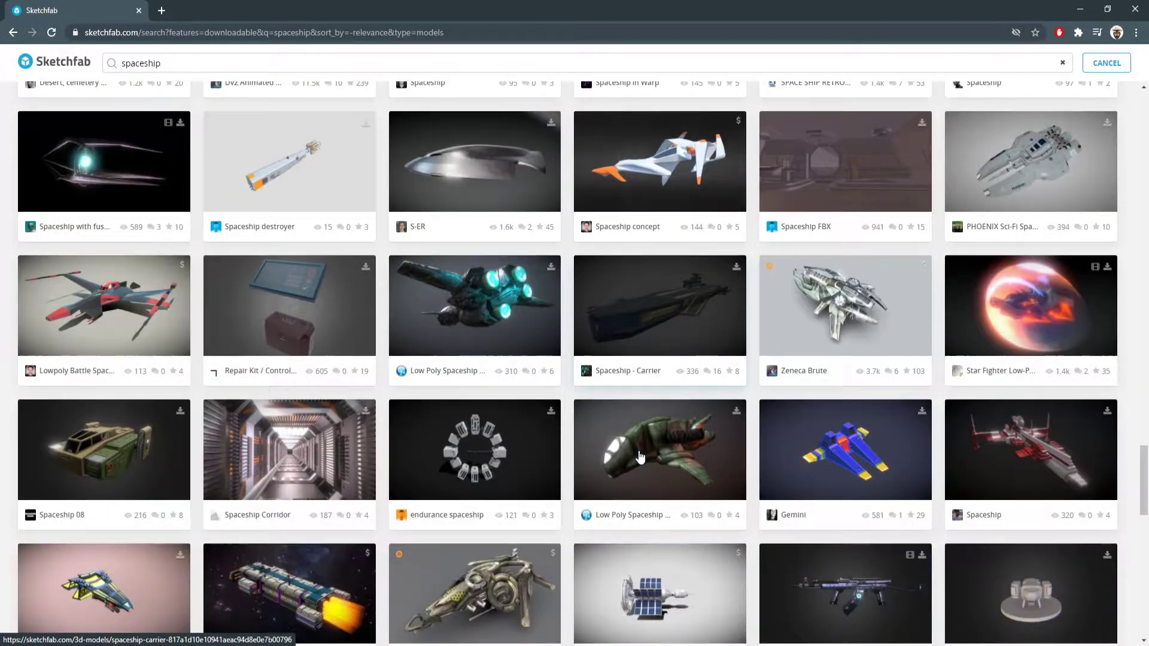
pyautogui.scroll(-6, 640, 456)
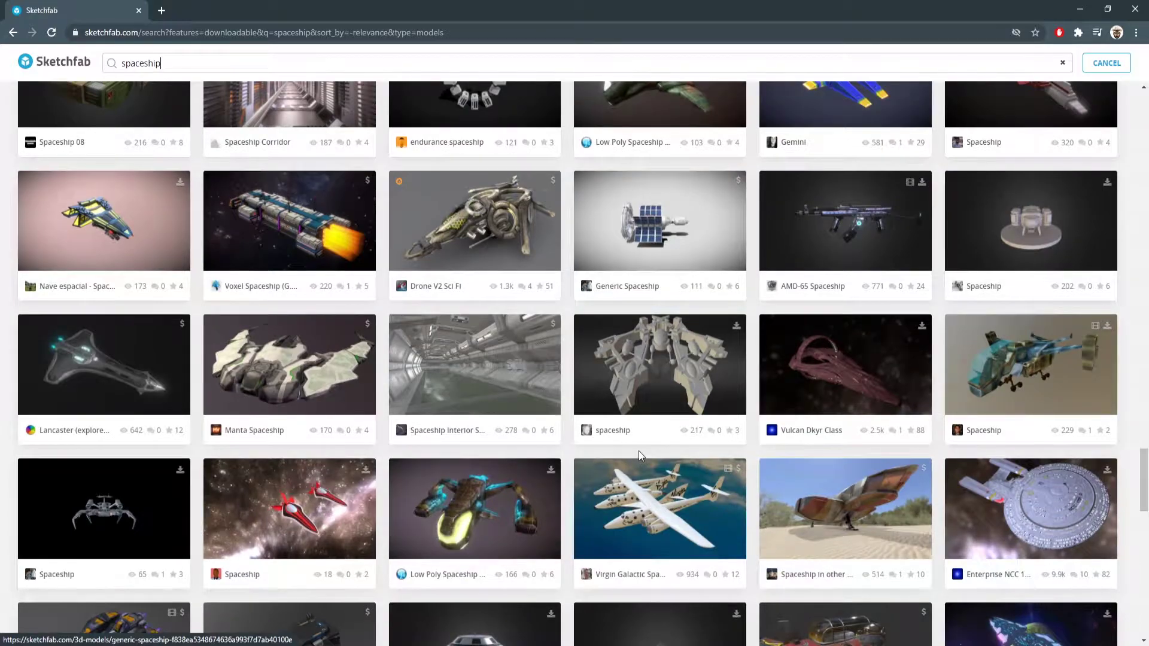
pyautogui.scroll(-2, 640, 456)
pyautogui.scroll(-3, 640, 457)
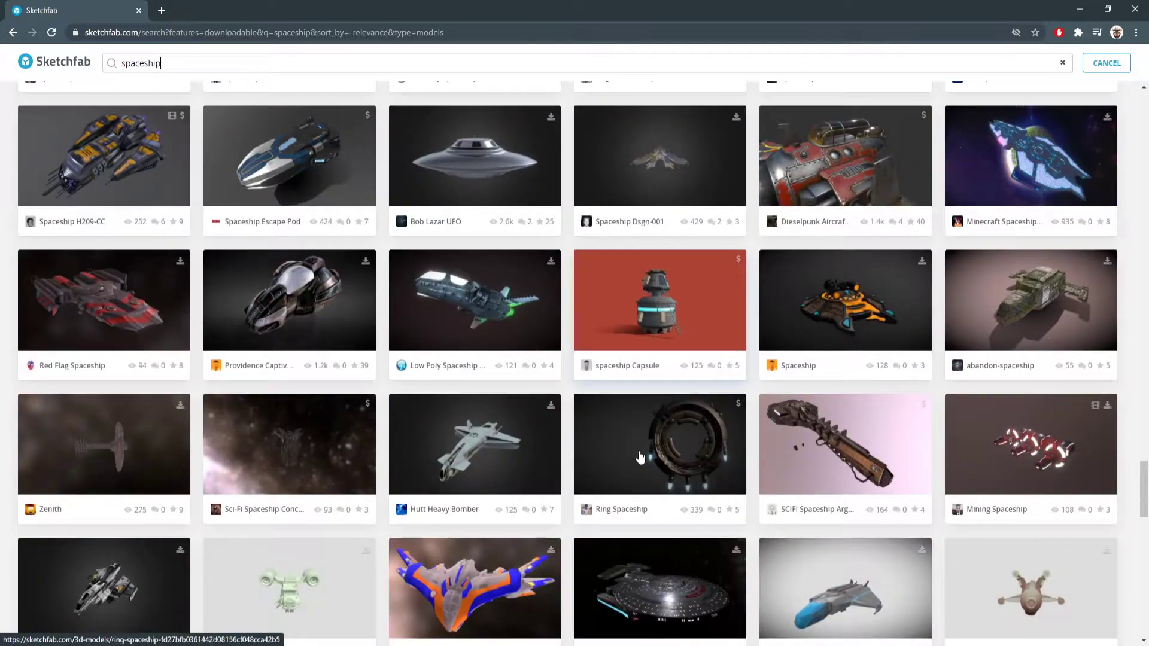
pyautogui.scroll(-3, 639, 458)
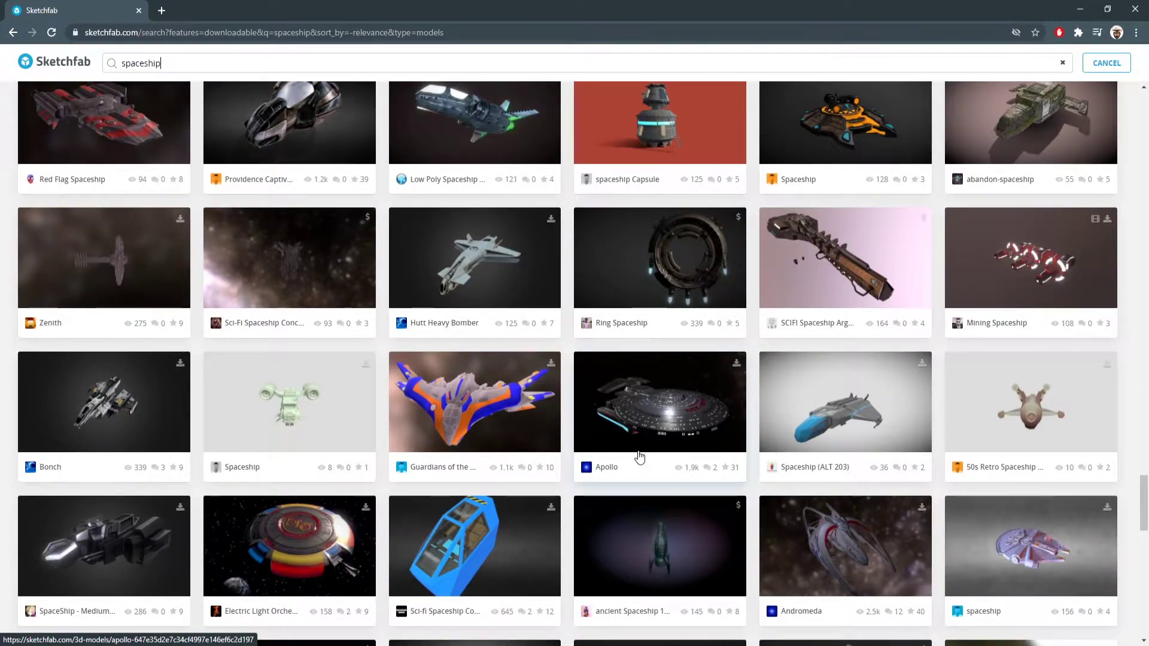
pyautogui.scroll(9, 640, 456)
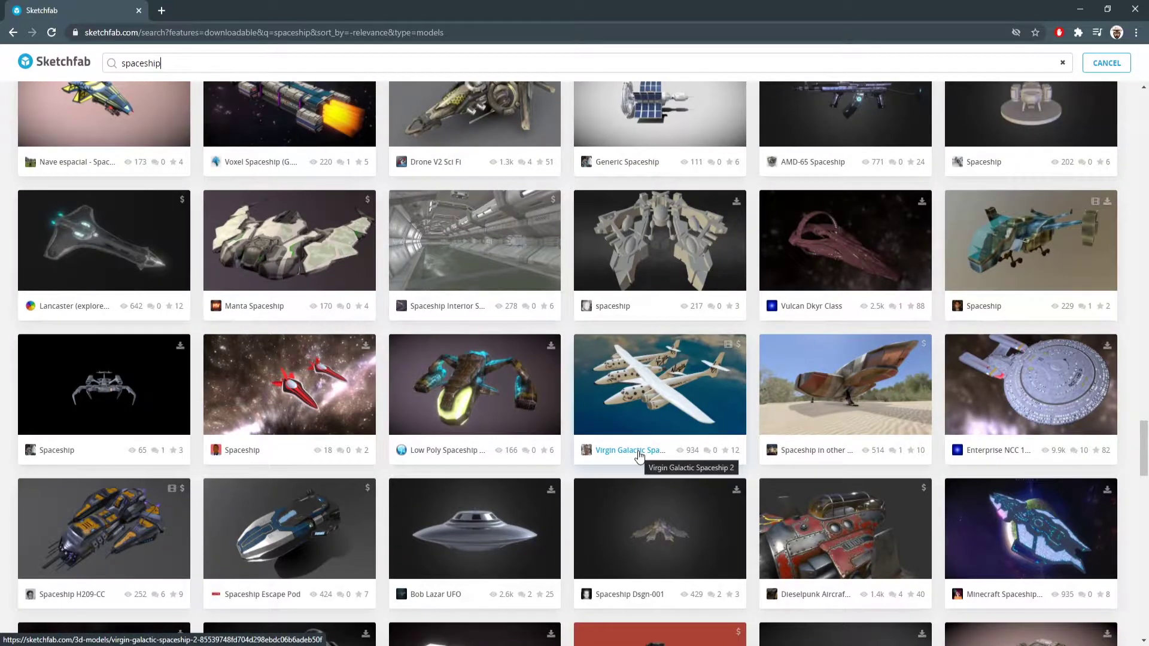
pyautogui.scroll(-10, 640, 458)
pyautogui.scroll(20, 639, 457)
pyautogui.scroll(8, 640, 457)
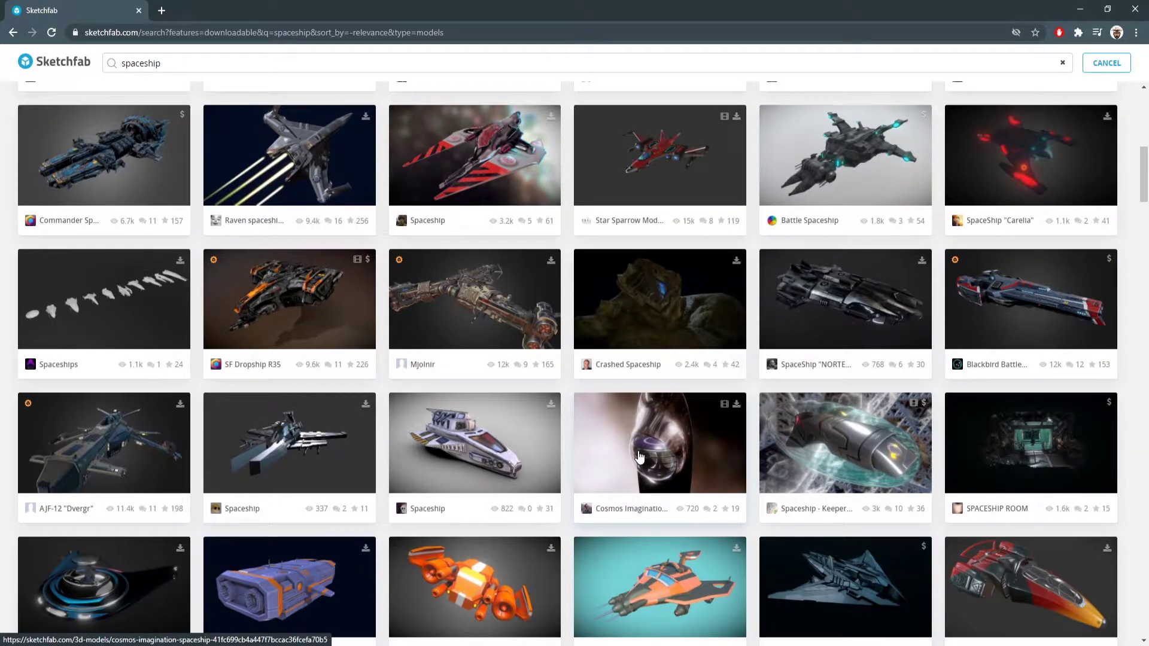
pyautogui.scroll(3, 640, 458)
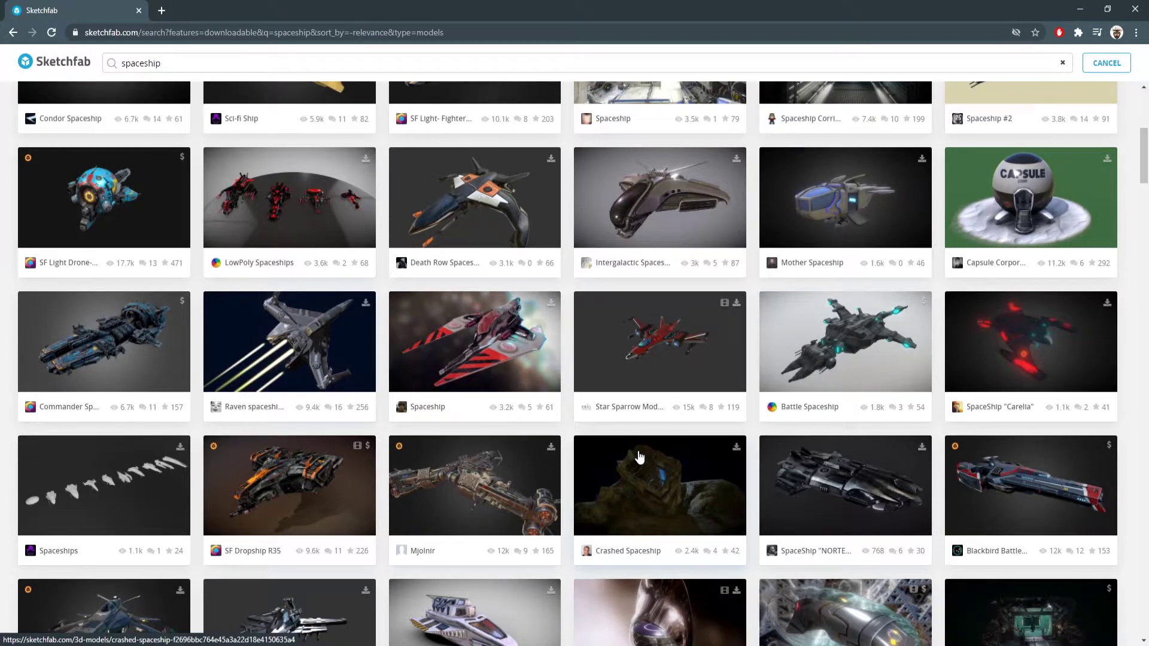
# Open the Mother Spaceship model, inspect it in the 3D preview and download it as mother-spaceship.zip.
pyautogui.click(860, 204)
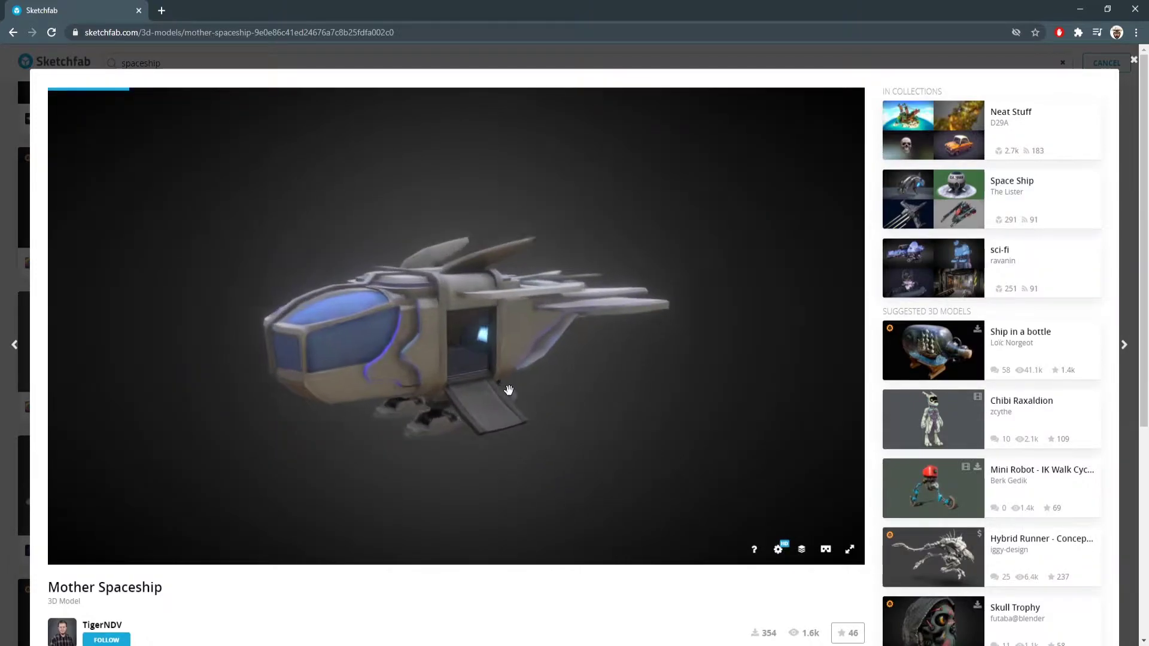
pyautogui.moveTo(559, 339); pyautogui.dragTo(408, 479)
pyautogui.scroll(-3, 403, 580)
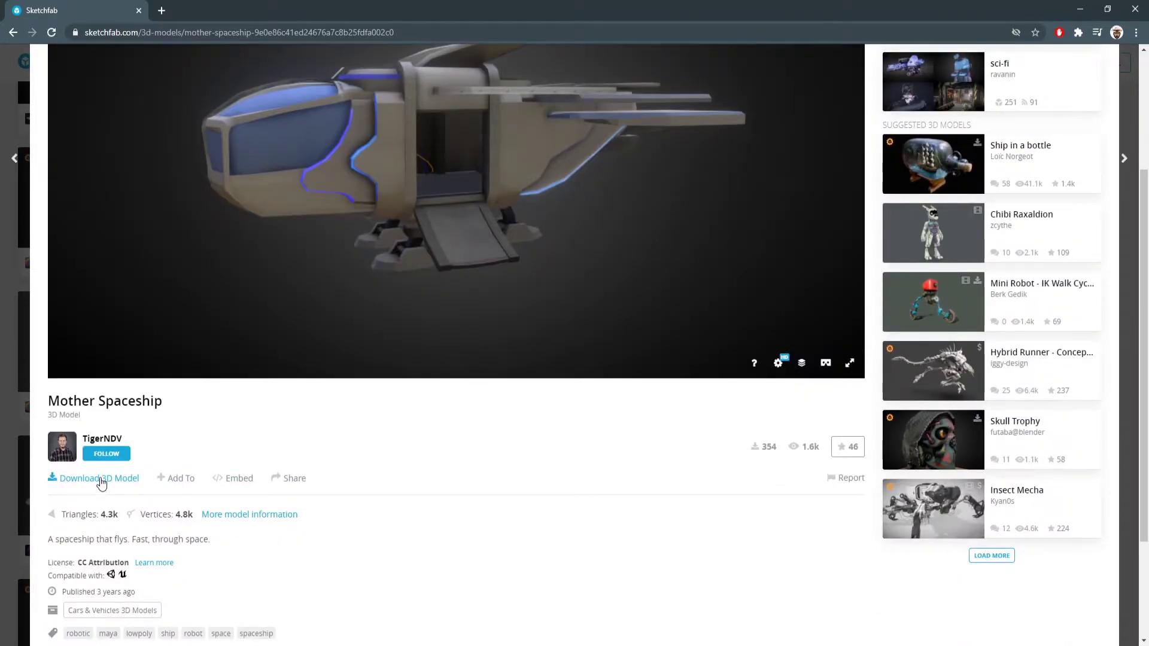
pyautogui.click(99, 479)
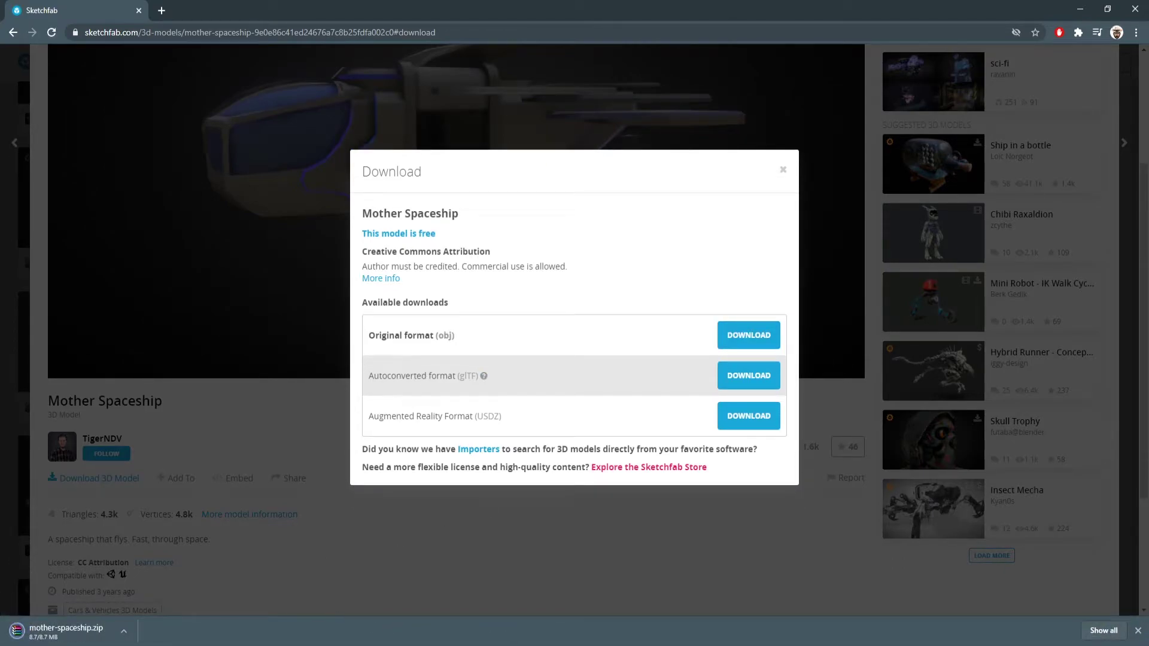
# Create a new folder inside Documents in File Explorer.
pyautogui.press('super+e')
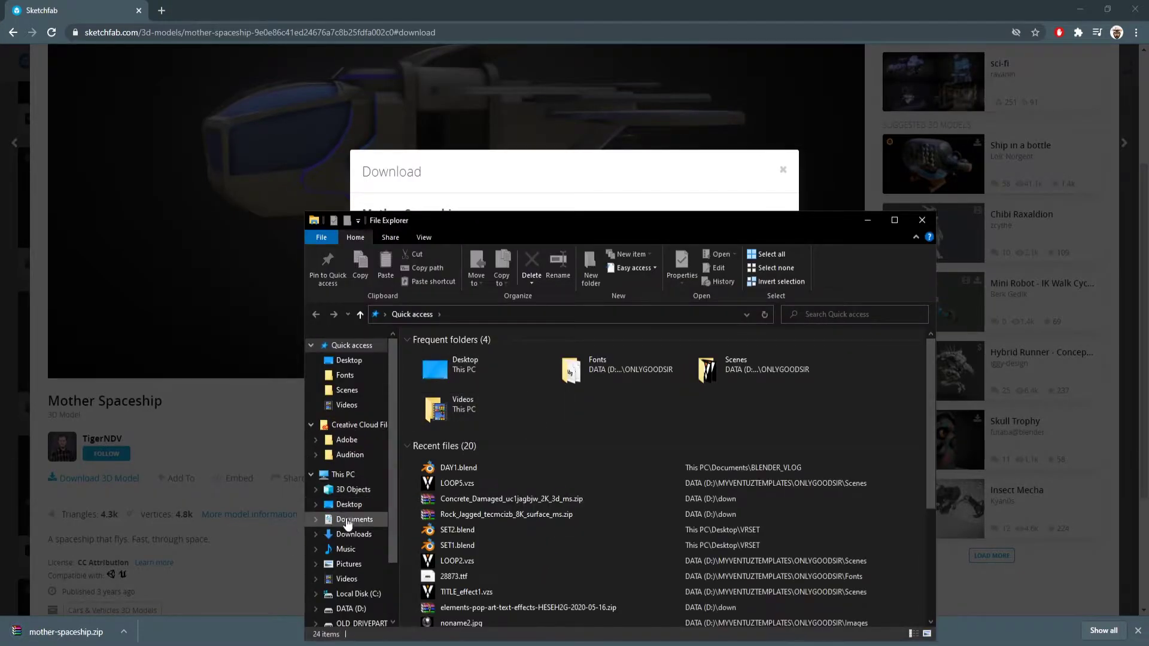
pyautogui.click(346, 518)
pyautogui.rightClick(623, 485)
pyautogui.click(769, 456)
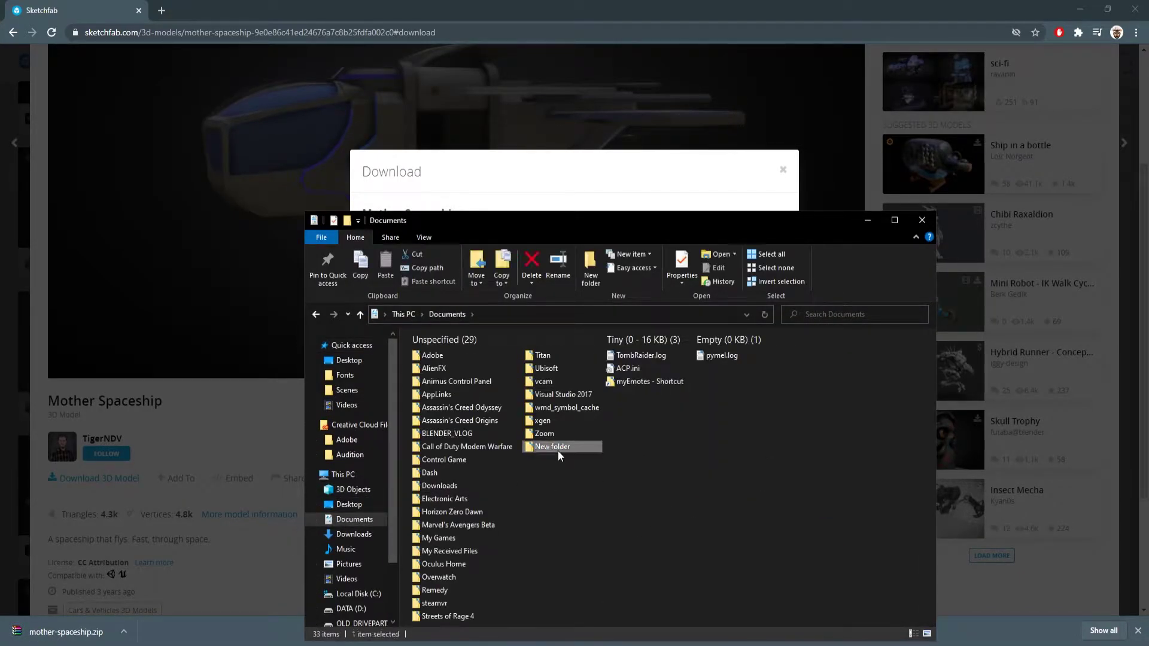
# Extract the contents of mother-spaceship.zip into the new Documents folder and close the archive.
pyautogui.click(88, 635)
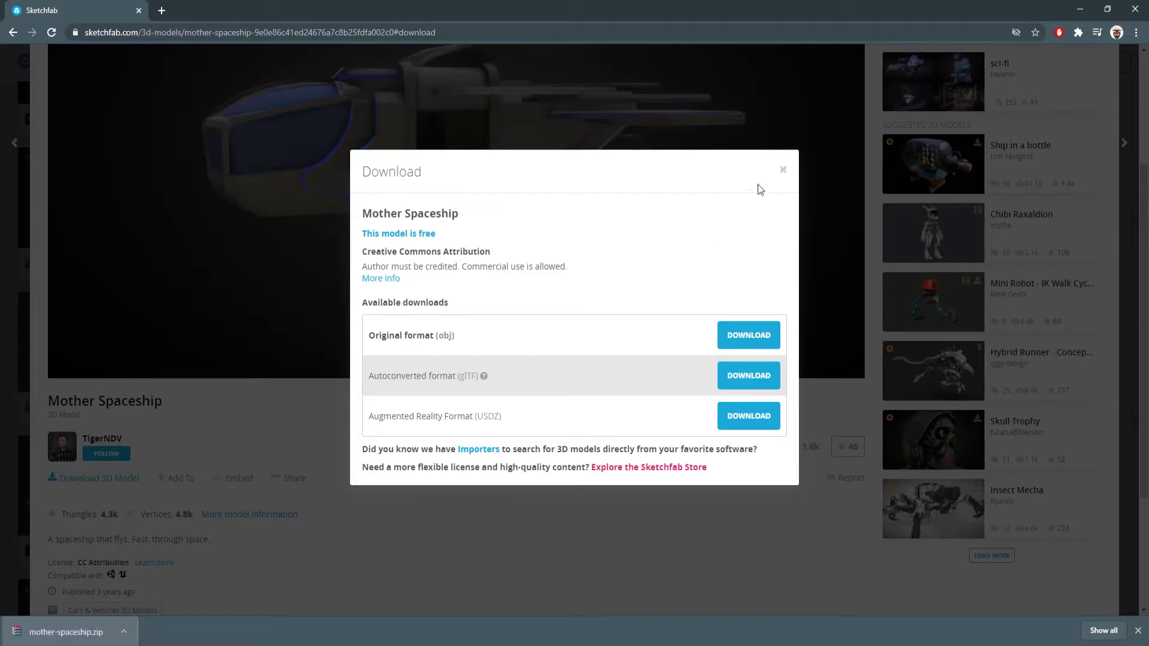
pyautogui.click(782, 171)
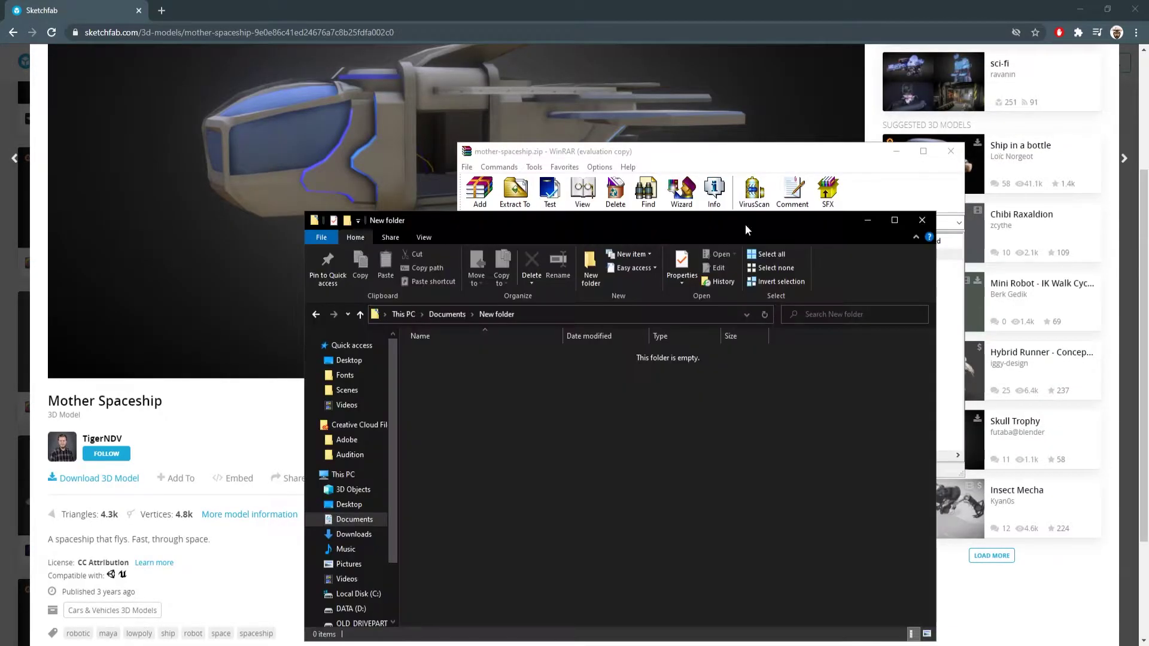
pyautogui.moveTo(745, 216); pyautogui.dragTo(507, 177)
pyautogui.click(772, 329)
pyautogui.moveTo(508, 302); pyautogui.dragTo(497, 263)
pyautogui.moveTo(485, 273); pyautogui.dragTo(357, 321)
pyautogui.click(950, 151)
# Switch to Blender and import the spaceship OBJ from the source subfolder of the new Documents folder.
pyautogui.click(1080, 9)
pyautogui.click(626, 172)
pyautogui.click(26, 22)
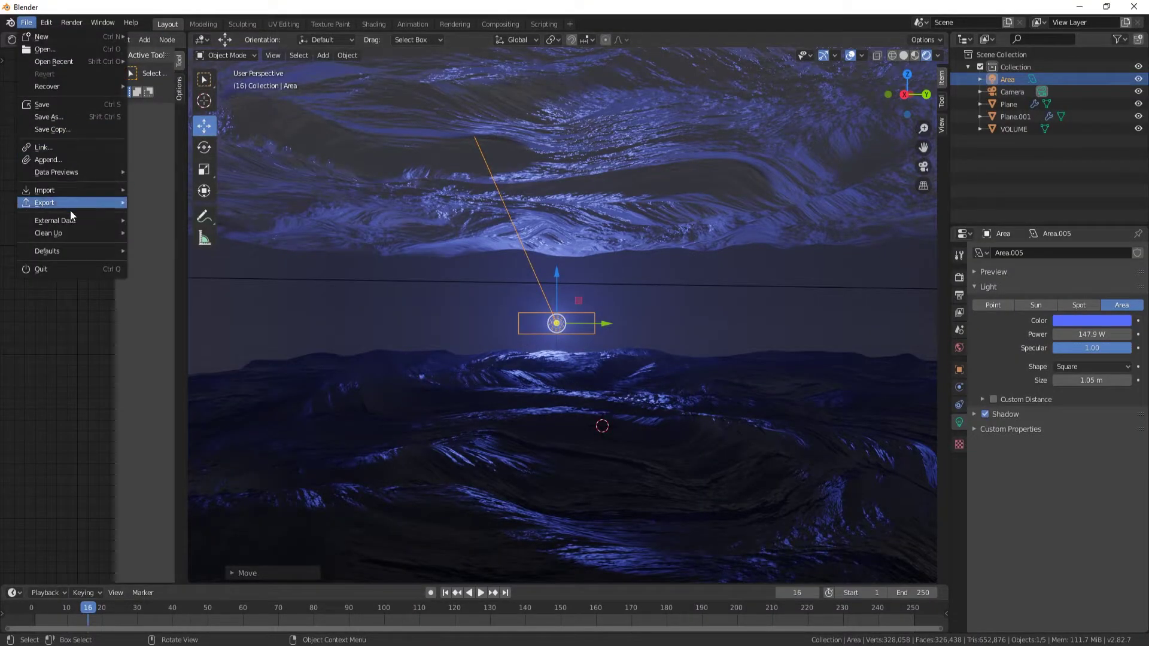
pyautogui.moveTo(69, 195)
pyautogui.click(180, 298)
pyautogui.scroll(-2, 689, 315)
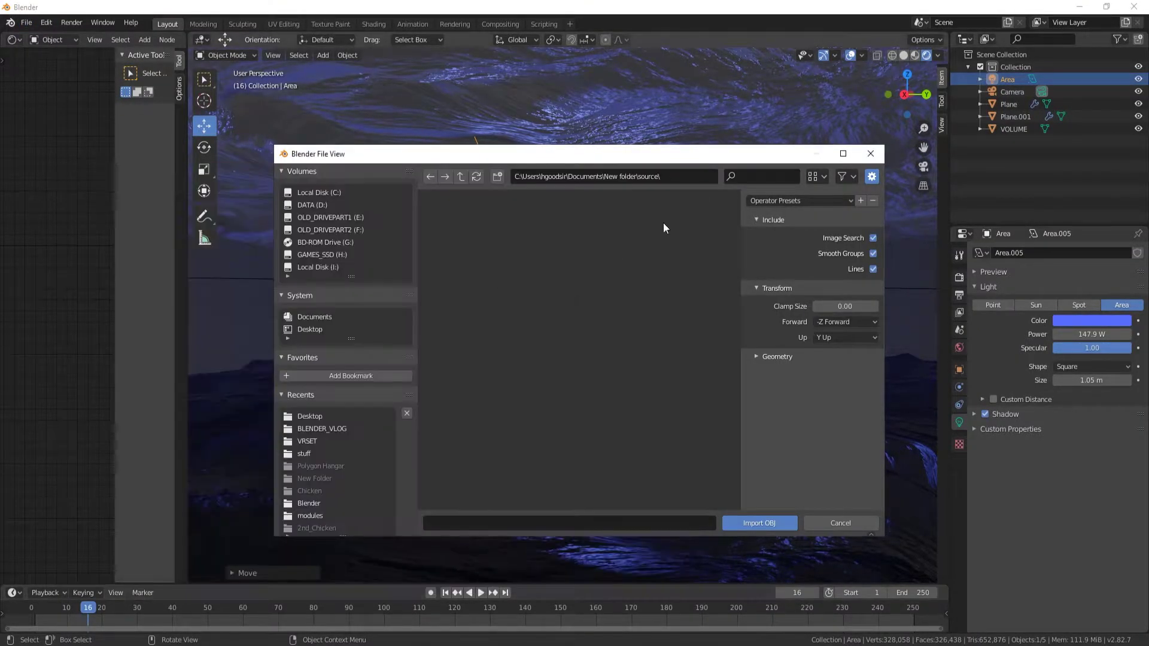
pyautogui.click(759, 524)
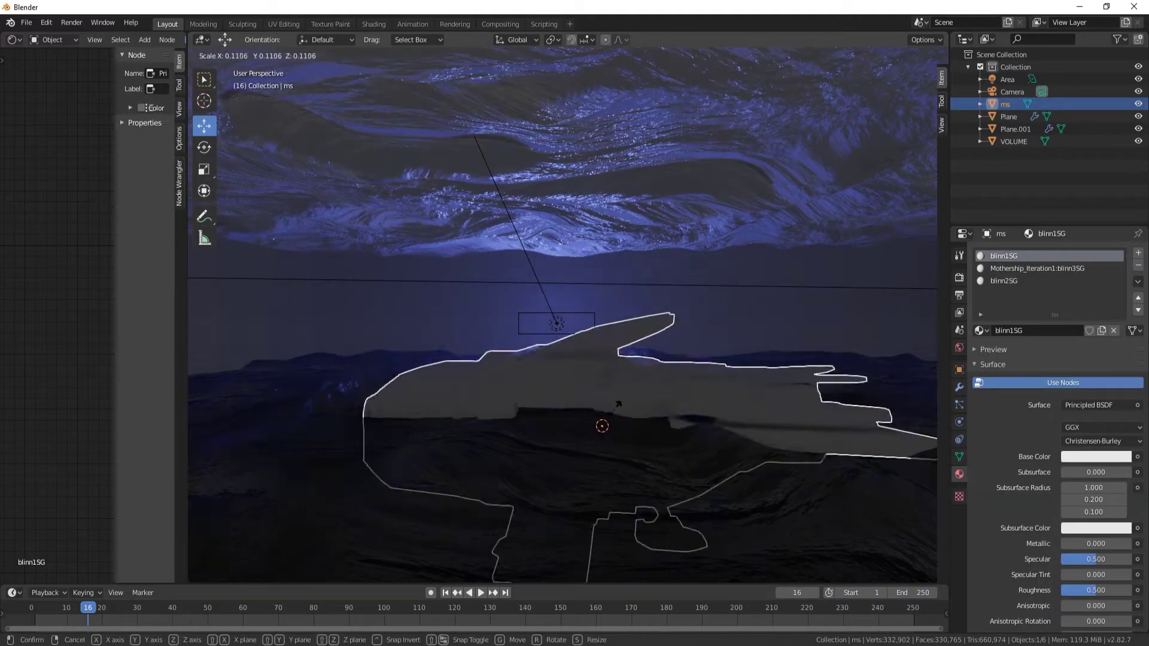
# Scale the imported spaceship down and move it vertically to sit just above the lower waves.
pyautogui.scroll(-6, 726, 381)
pyautogui.scroll(3, 725, 381)
pyautogui.press('g')
pyautogui.press('z')
pyautogui.click(714, 343)
pyautogui.press('KP_Decimal')
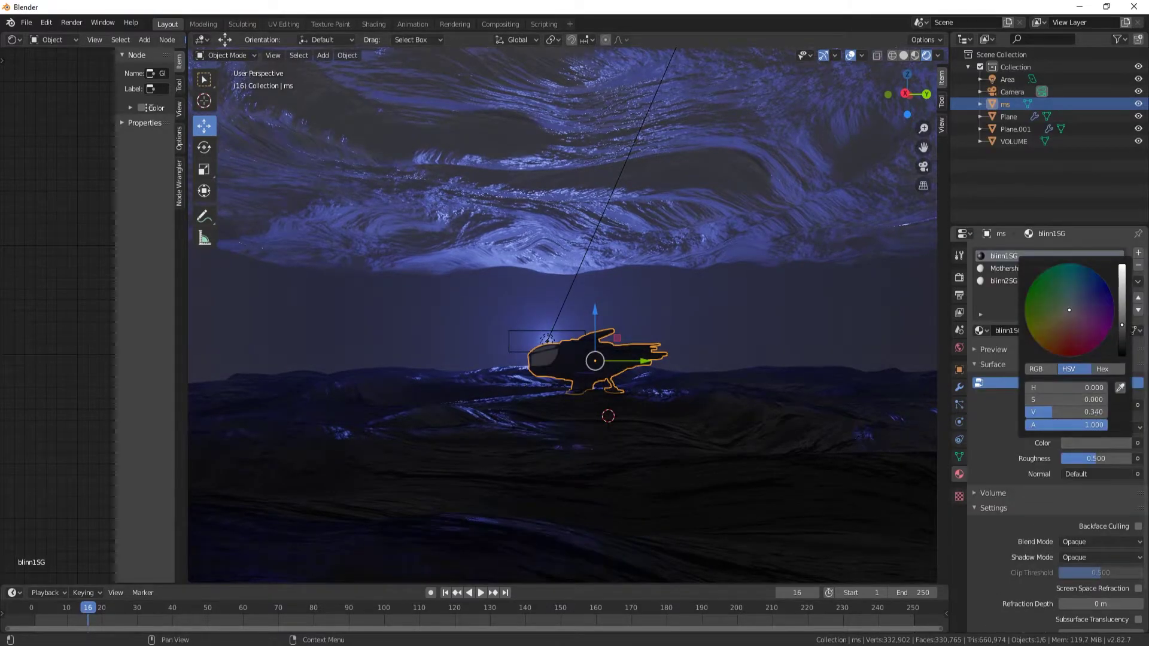
# Give the Mothership_Iteration1:blinn3SG material a Glossy BSDF surface and make blinn2SG an orange-red emission with strength 16.1.
pyautogui.click(1037, 269)
pyautogui.click(1100, 406)
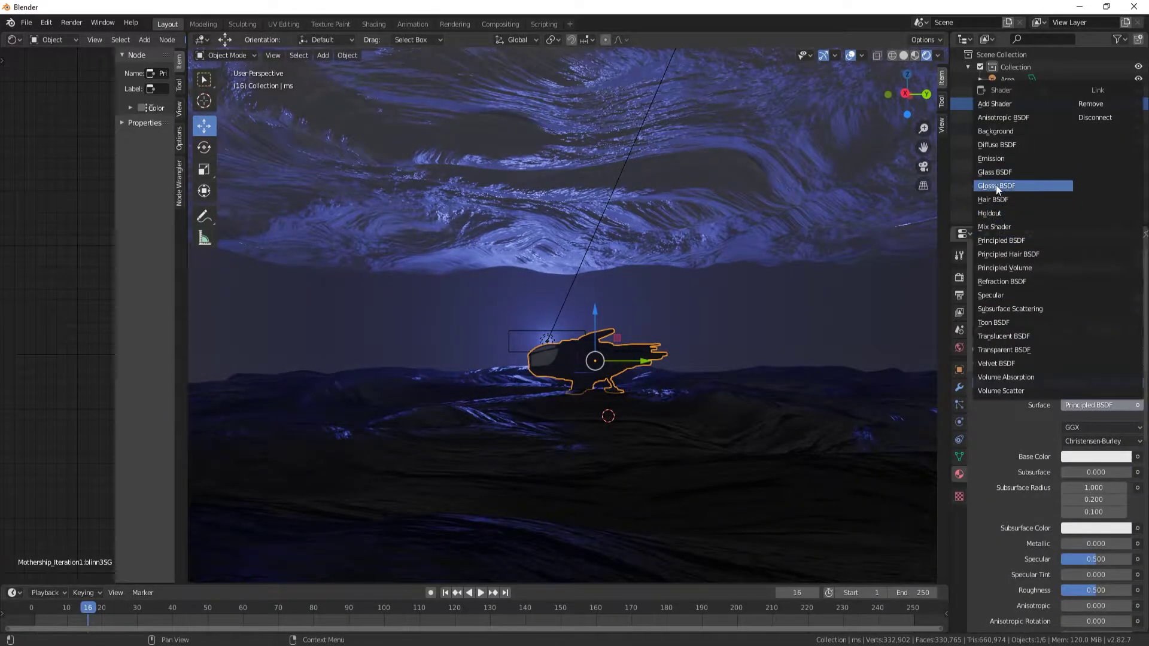
pyautogui.click(1004, 281)
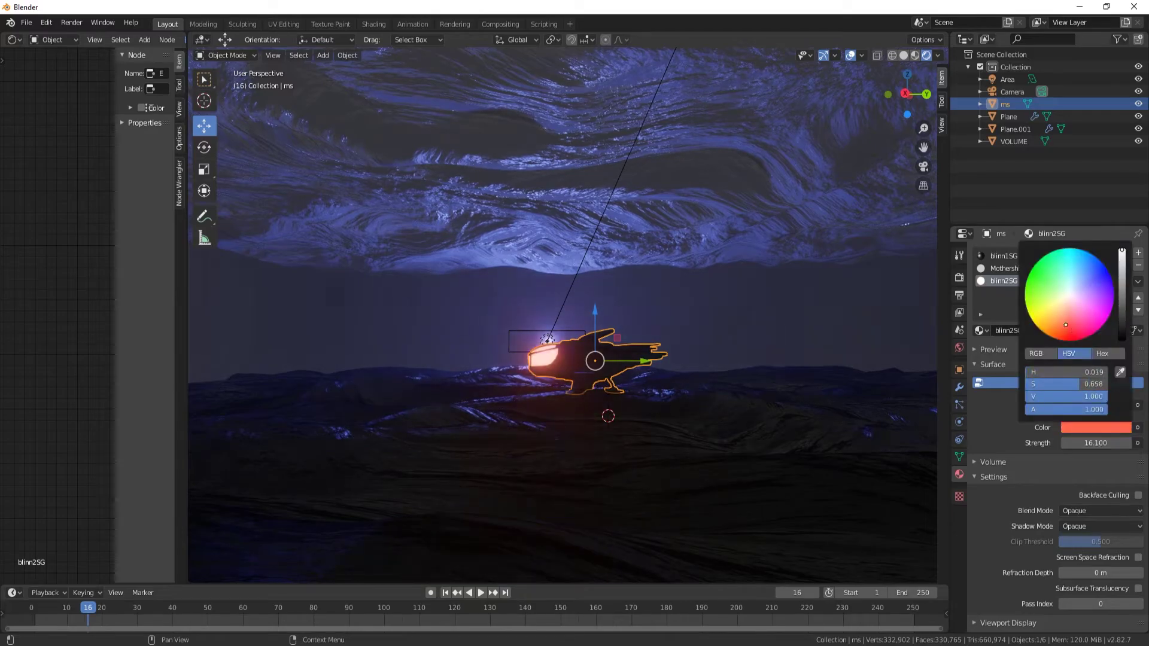
# Duplicate the area light, place the copy out in front of the spaceship's nose and rotate it towards the ship.
pyautogui.click(1007, 79)
pyautogui.hotkey('ctrl', 'c')
pyautogui.hotkey('ctrl', 'v')
pyautogui.press('g')
pyautogui.click(253, 345)
pyautogui.click(204, 147)
pyautogui.moveTo(245, 341); pyautogui.dragTo(474, 333)
# Color the duplicated area light orange and make the original area light a paler blue.
pyautogui.click(1092, 320)
pyautogui.moveTo(1069, 198); pyautogui.dragTo(1041, 236)
pyautogui.click(1014, 92)
pyautogui.click(1092, 320)
pyautogui.moveTo(1107, 206); pyautogui.dragTo(1091, 190)
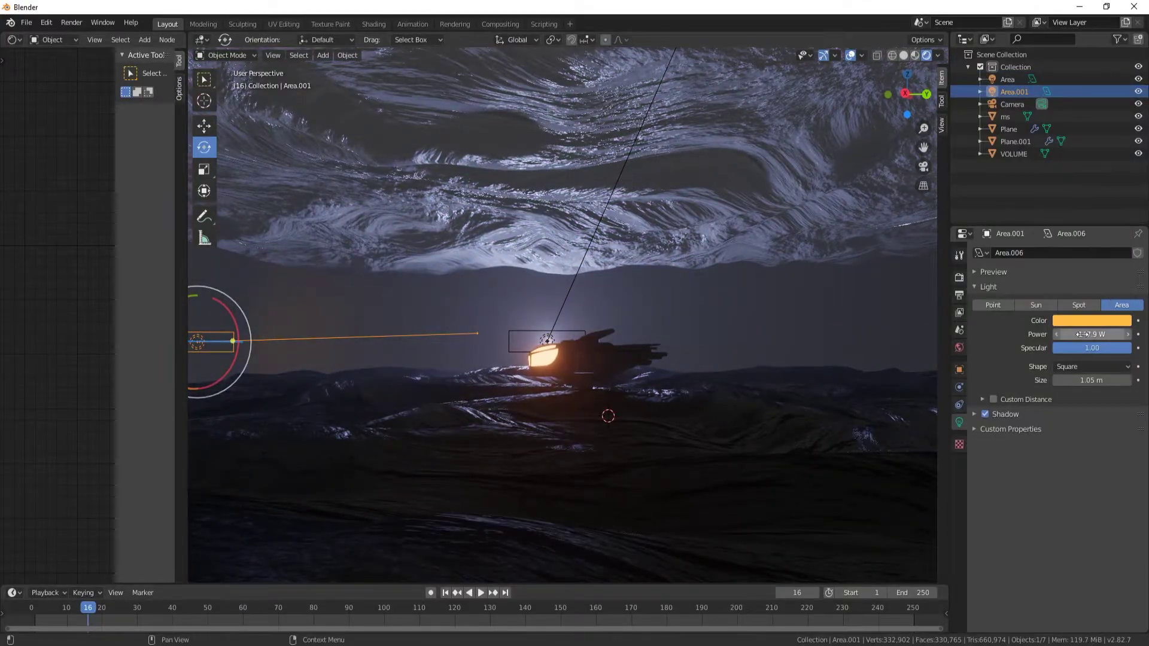
# Reposition and rotate the orange area light so it shines across the waves towards the spaceship.
pyautogui.moveTo(258, 335); pyautogui.dragTo(245, 309)
pyautogui.moveTo(245, 309); pyautogui.dragTo(419, 391, button='middle')
pyautogui.click(204, 126)
pyautogui.click(204, 147)
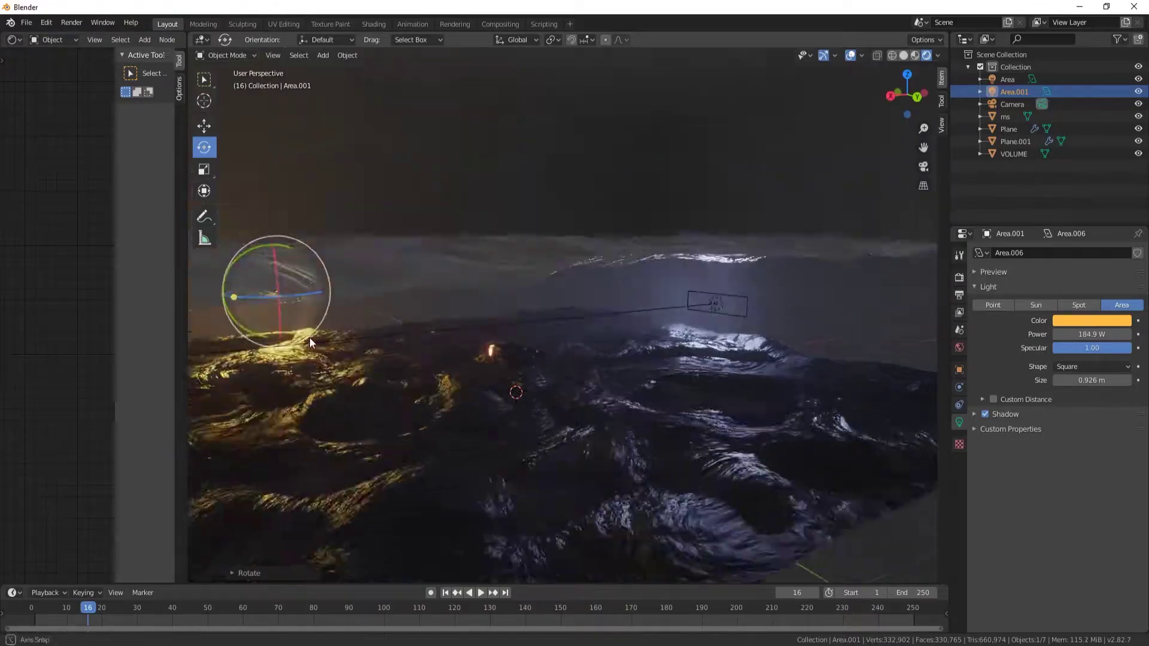
pyautogui.press('KP_7')
pyautogui.moveTo(664, 486); pyautogui.dragTo(693, 496)
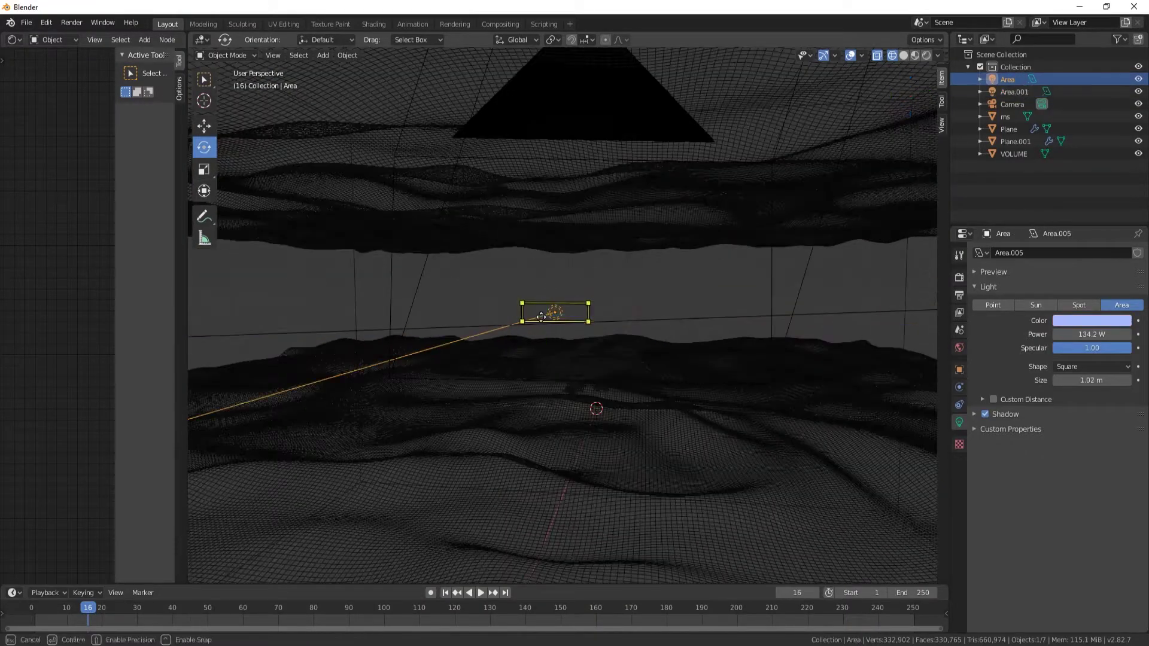
# In the lower wave plane's material, set the second ColorRamp's black stop to 0.136 and tint the subsurface color pale blue.
pyautogui.click(926, 55)
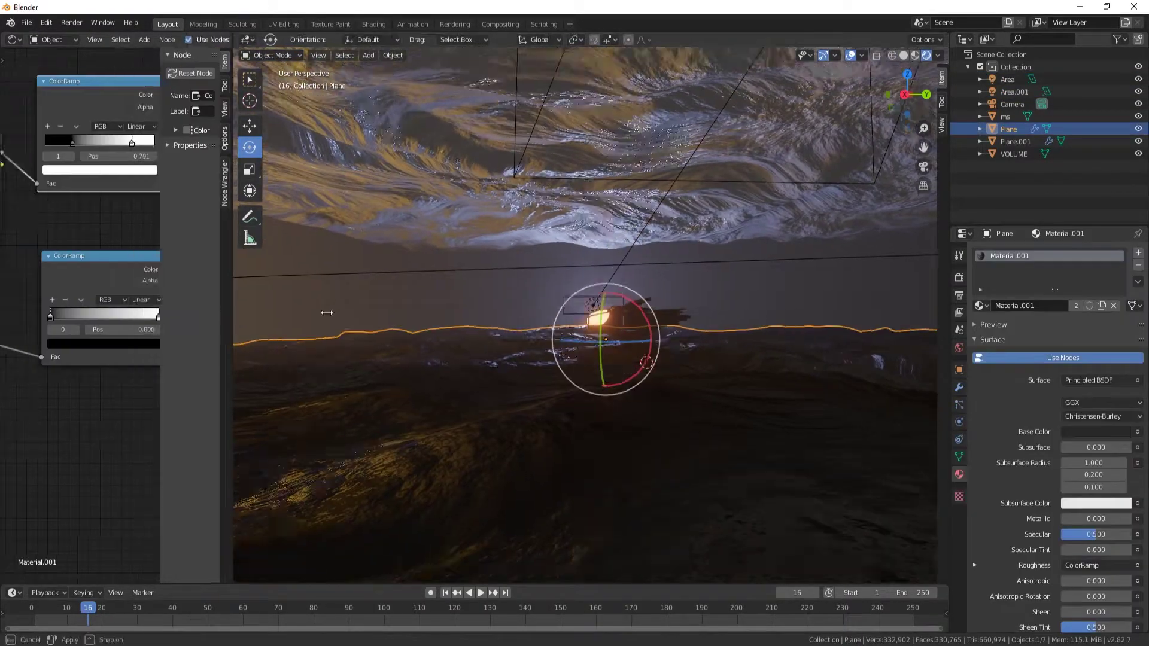
pyautogui.moveTo(231, 311); pyautogui.dragTo(516, 312)
pyautogui.moveTo(301, 290); pyautogui.dragTo(379, 291)
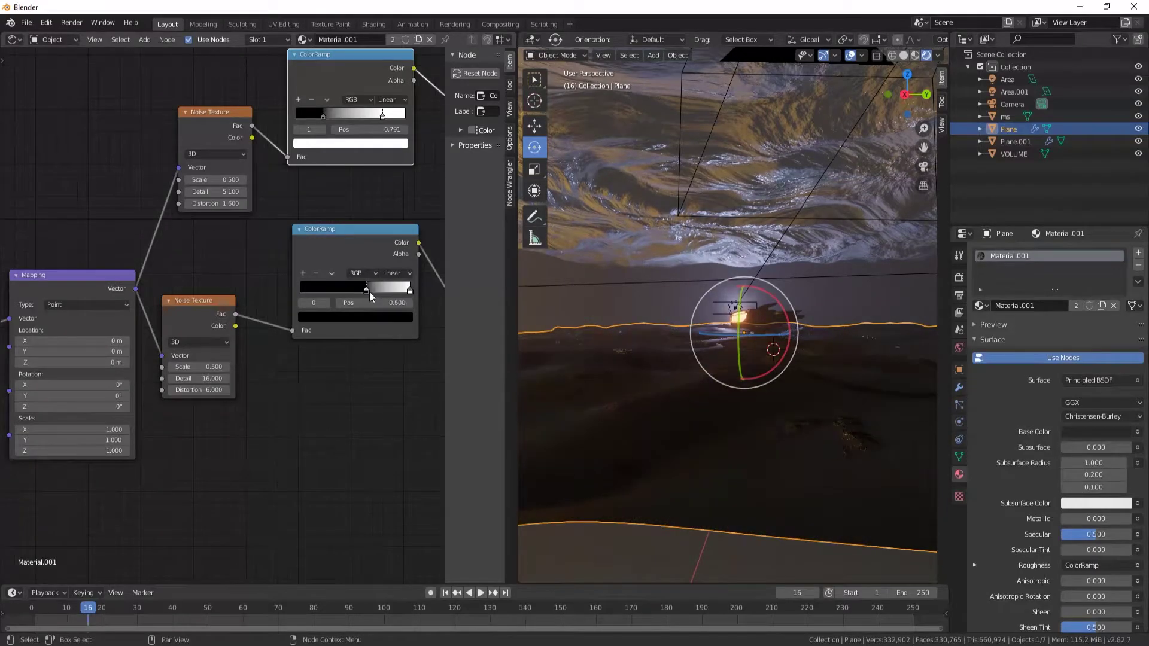
pyautogui.click(1095, 432)
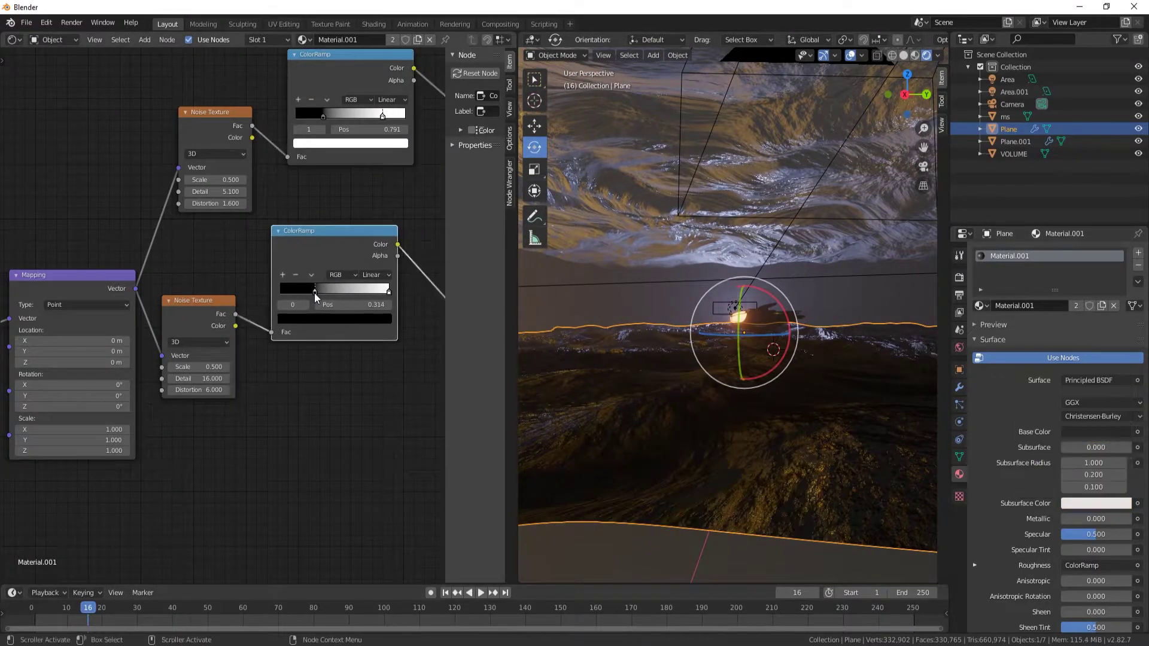
pyautogui.moveTo(315, 298); pyautogui.dragTo(16, 344, button='middle')
pyautogui.click(357, 164)
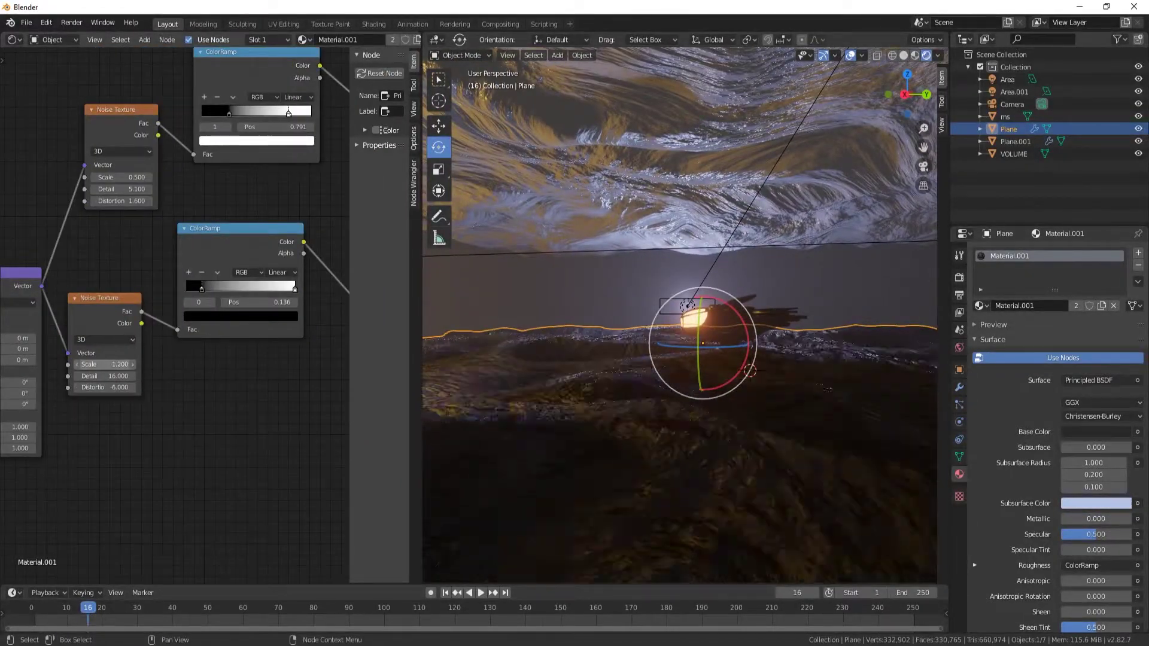
# Set the lower Noise Texture of the wave material to scale 4, detail 5 and distortion 2.4.
pyautogui.doubleClick(114, 388)
pyautogui.write('-6.0')
pyautogui.press('Escape')
pyautogui.hotkey('ctrl', 'z')
pyautogui.hotkey('ctrl', 'z')
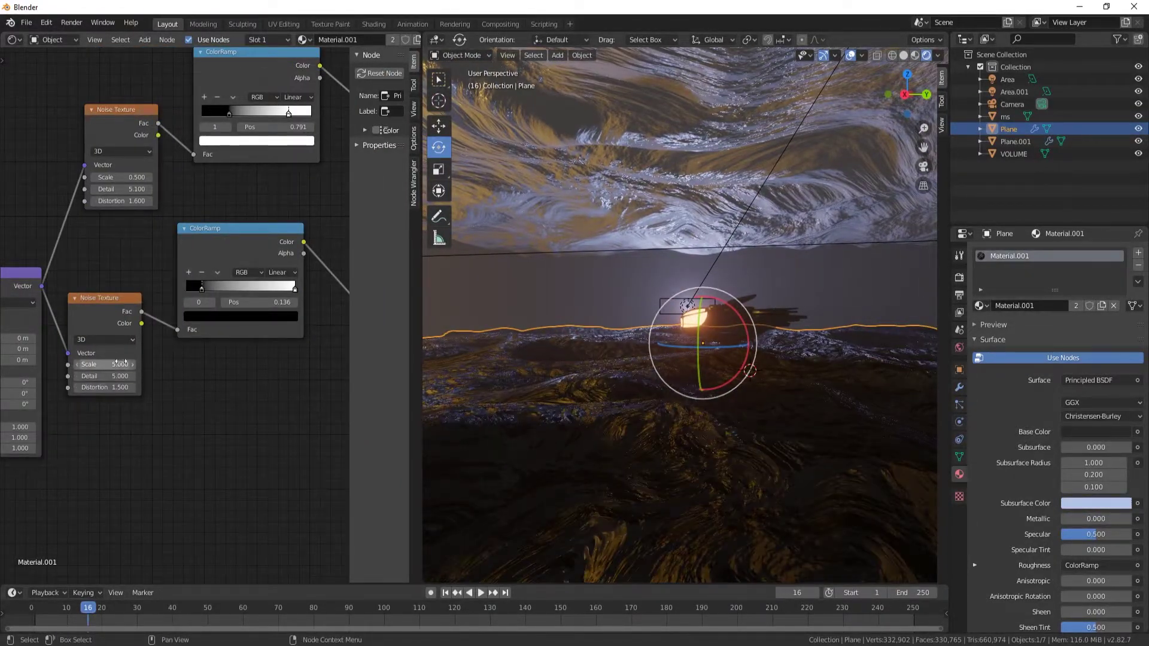
pyautogui.hotkey('ctrl', 'z')
pyautogui.hotkey('ctrl', 'z')
pyautogui.hotkey('ctrl', 'z')
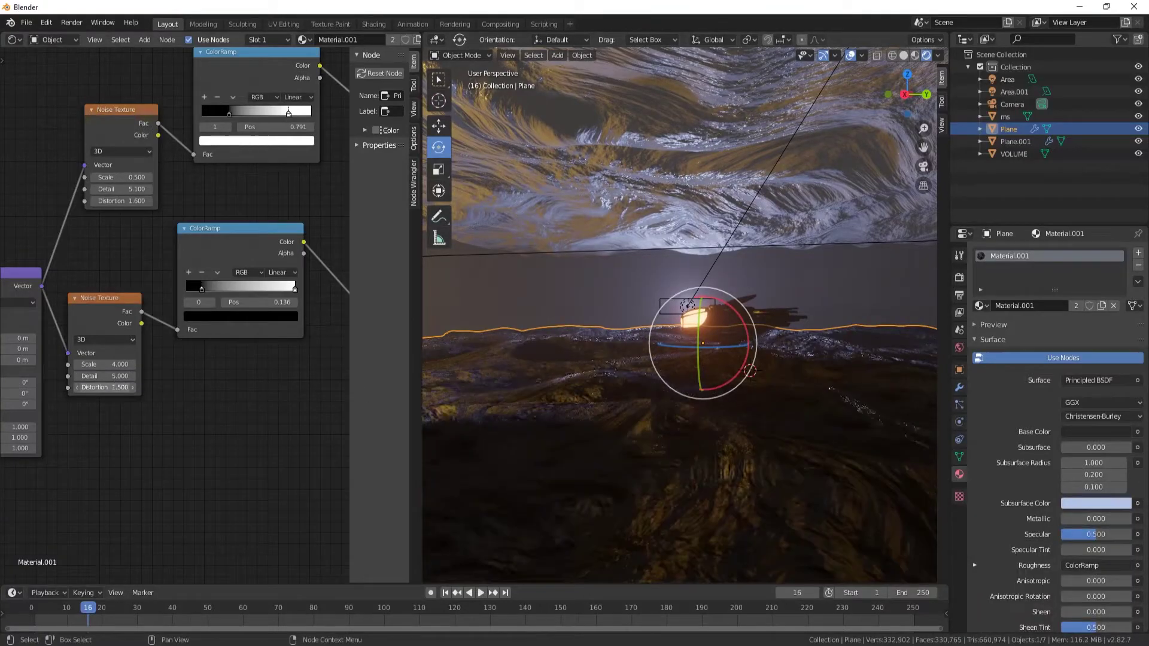
pyautogui.hotkey('ctrl', 'z')
# From the camera view, set the orange area light to 791.2 W and 3.01 m and soften its color to a paler orange.
pyautogui.moveTo(416, 275); pyautogui.dragTo(189, 275)
pyautogui.press('KP_0')
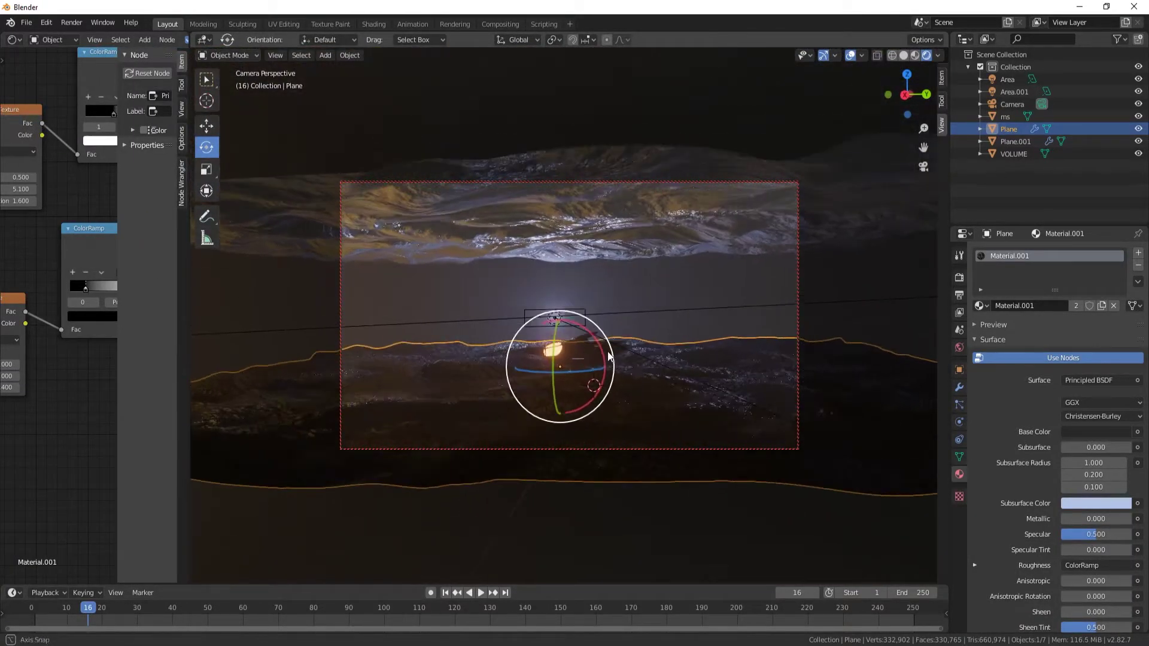
pyautogui.click(550, 324)
pyautogui.moveTo(1093, 334); pyautogui.dragTo(1126, 334)
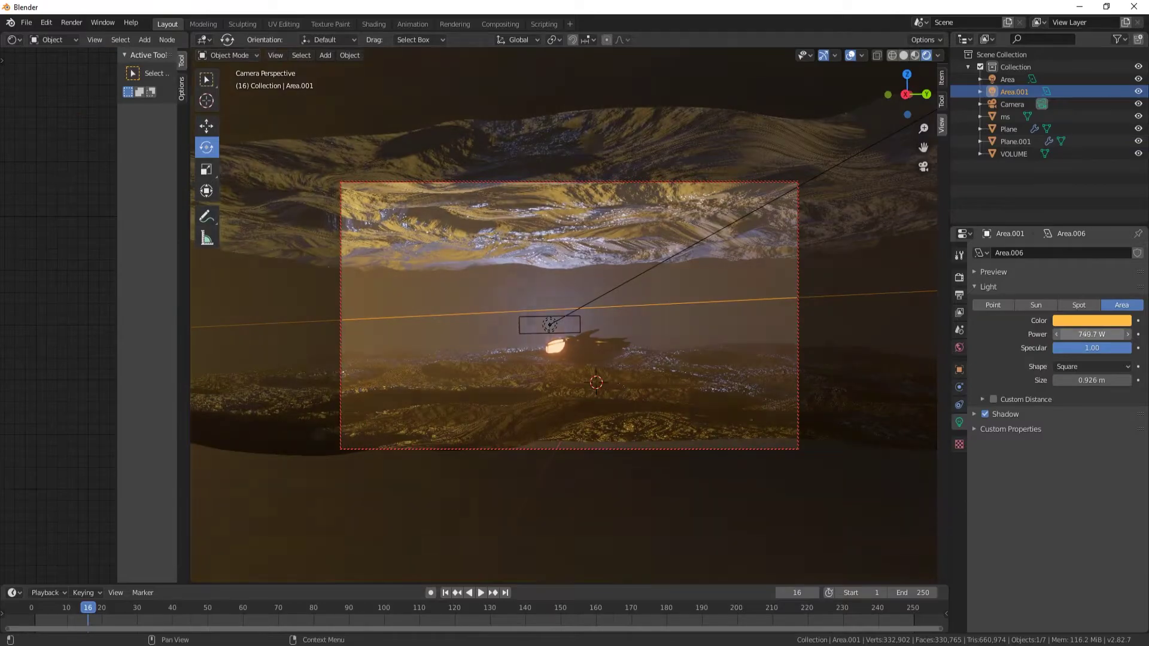
pyautogui.click(1093, 320)
pyautogui.moveTo(1077, 180); pyautogui.dragTo(1078, 206)
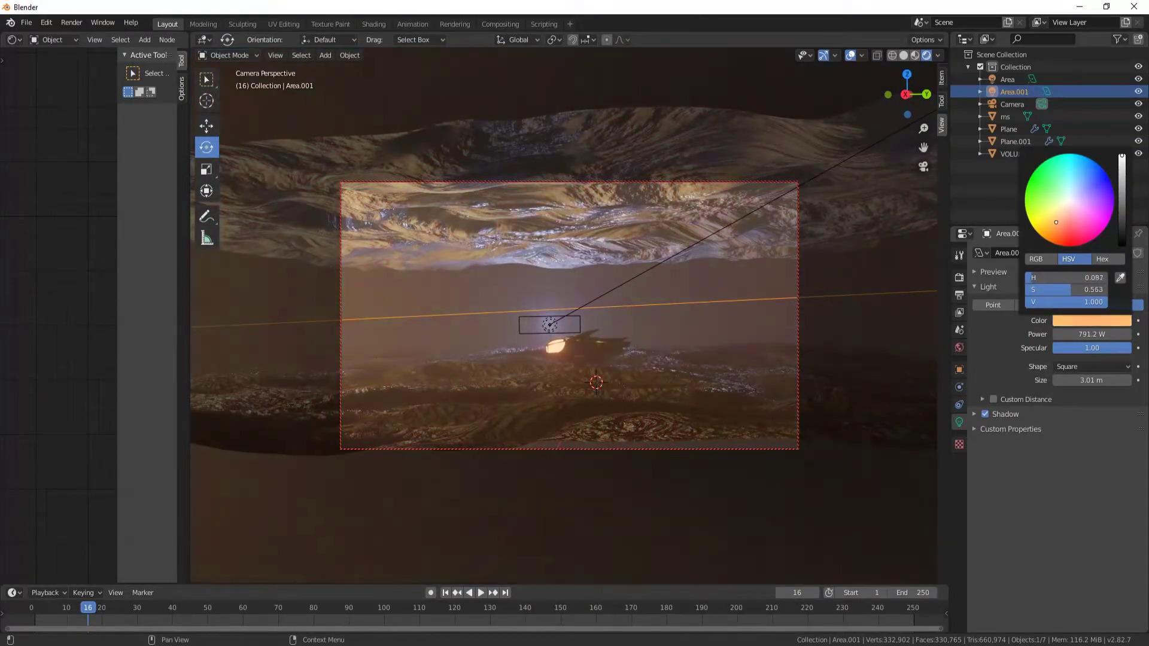
# Set the blue area light's power to 10000 W and specular to 0.04, tint it violet and reposition it near the spaceship.
pyautogui.click(1008, 79)
pyautogui.doubleClick(1092, 334)
pyautogui.write('10000')
pyautogui.press('Return')
pyautogui.moveTo(1092, 347); pyautogui.dragTo(1060, 348)
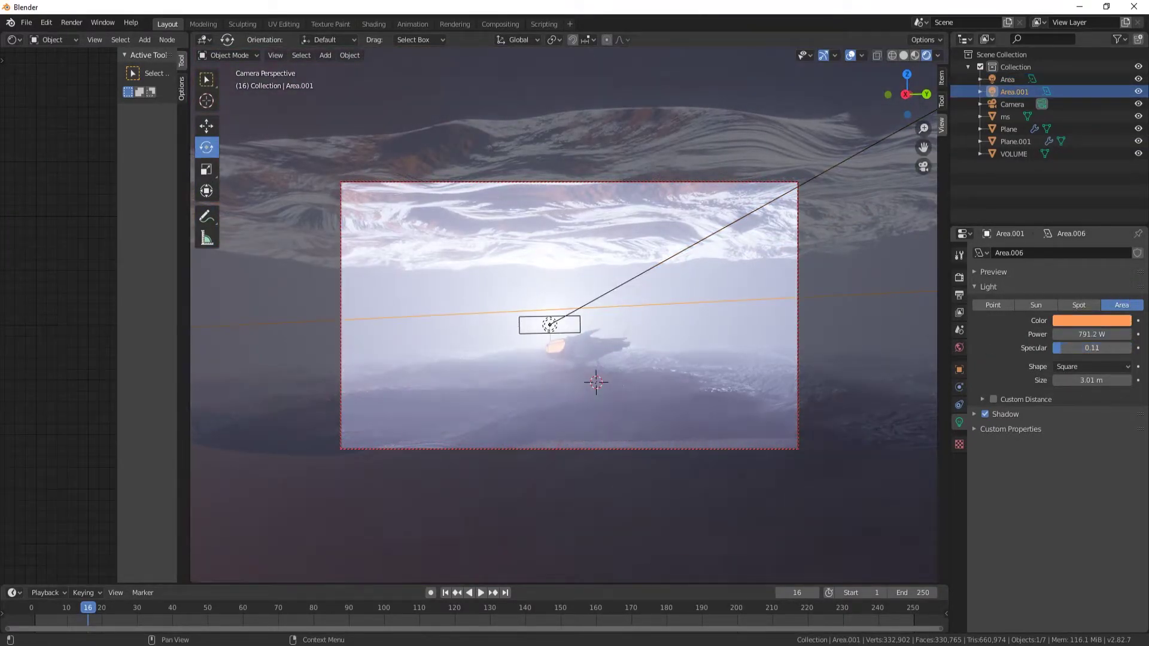
pyautogui.click(207, 126)
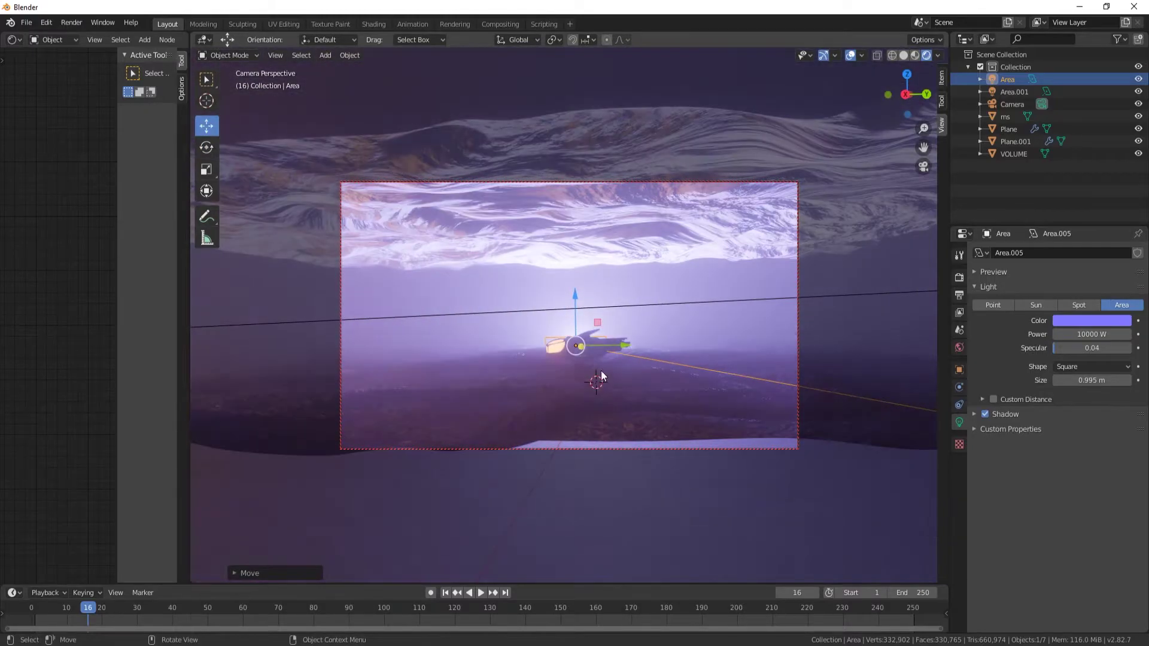
pyautogui.moveTo(605, 370); pyautogui.dragTo(560, 381)
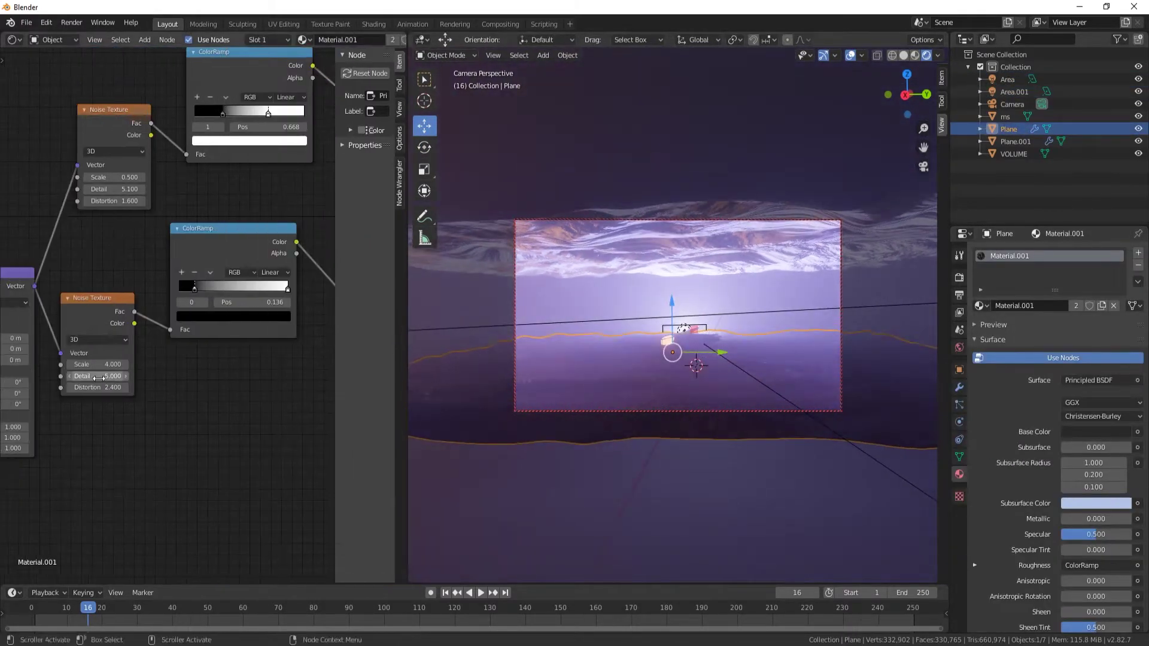
# Switch the render engine to Cycles and limit the maximum bounces to 1 total, 2 diffuse, 2 glossy and 1 volume.
pyautogui.moveTo(96, 364); pyautogui.dragTo(75, 364)
pyautogui.click(1014, 154)
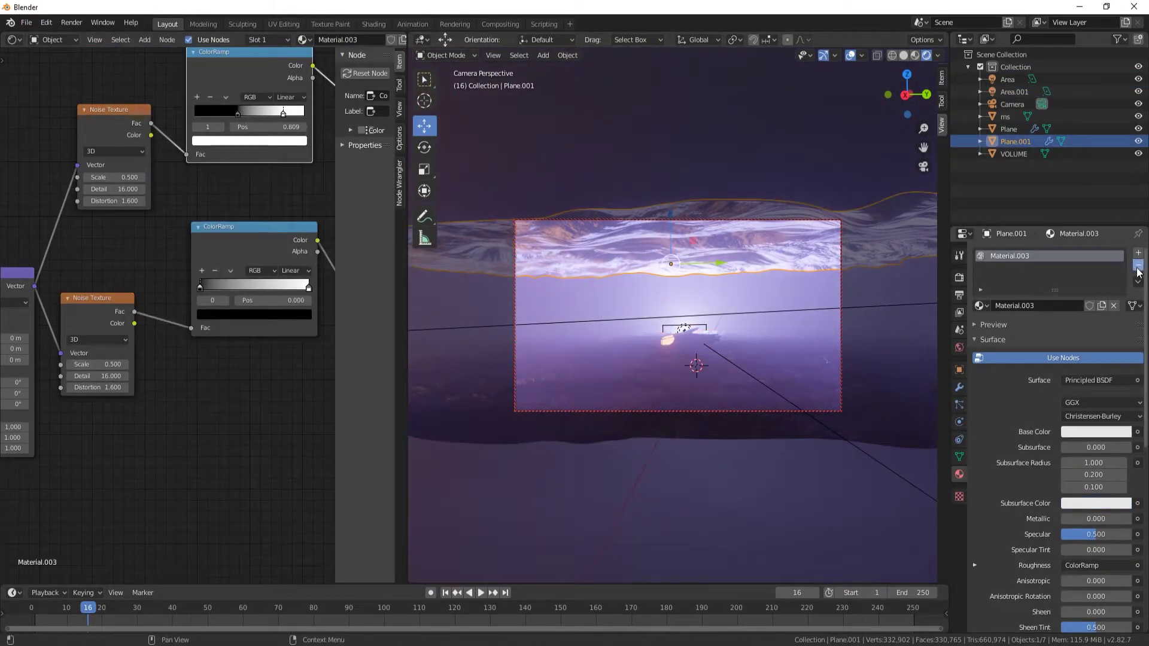
pyautogui.click(959, 277)
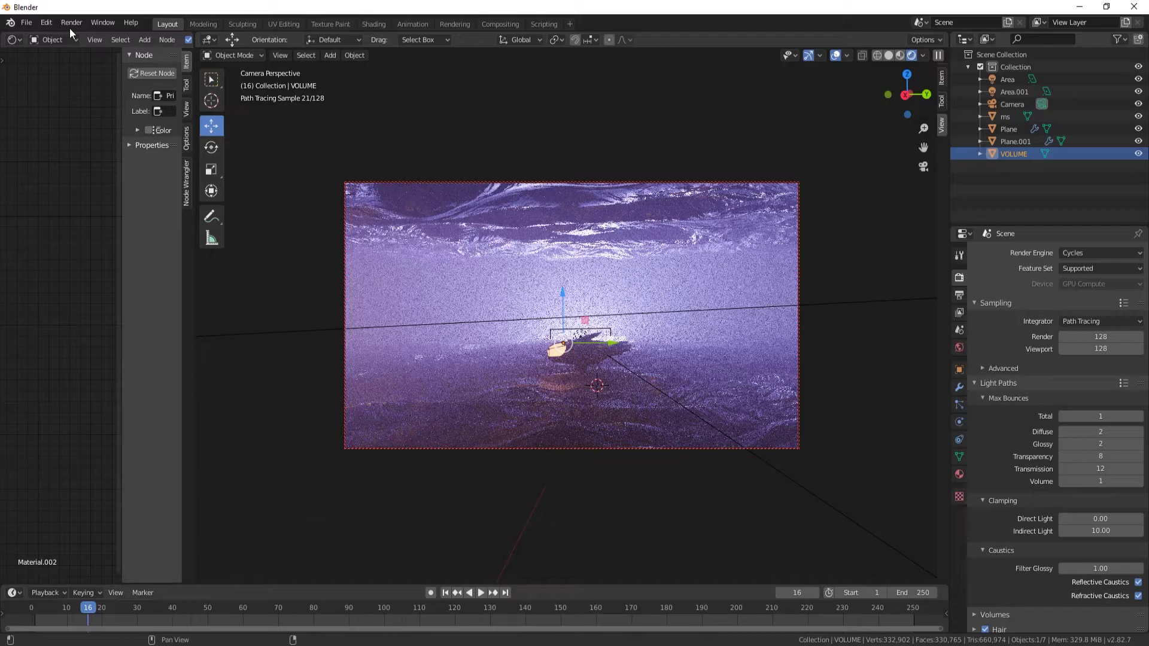
# Look through the compositing, scene and world settings and YouTube tutorials in the browser for ways to denoise the render.
pyautogui.click(500, 24)
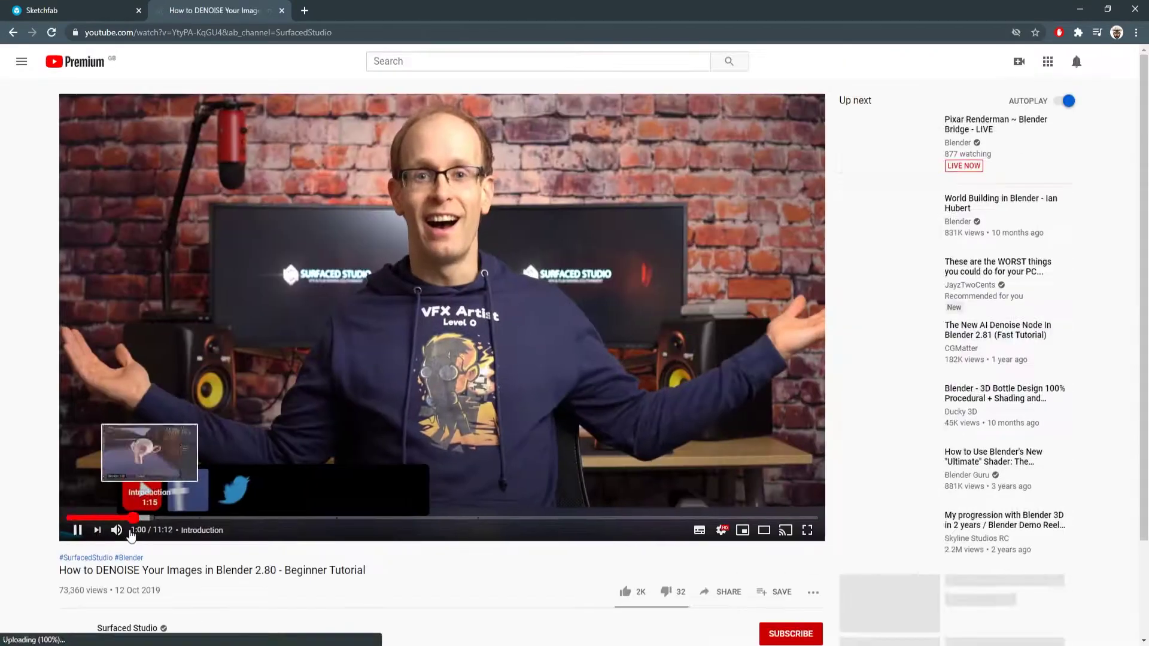
pyautogui.moveTo(131, 519); pyautogui.dragTo(533, 518)
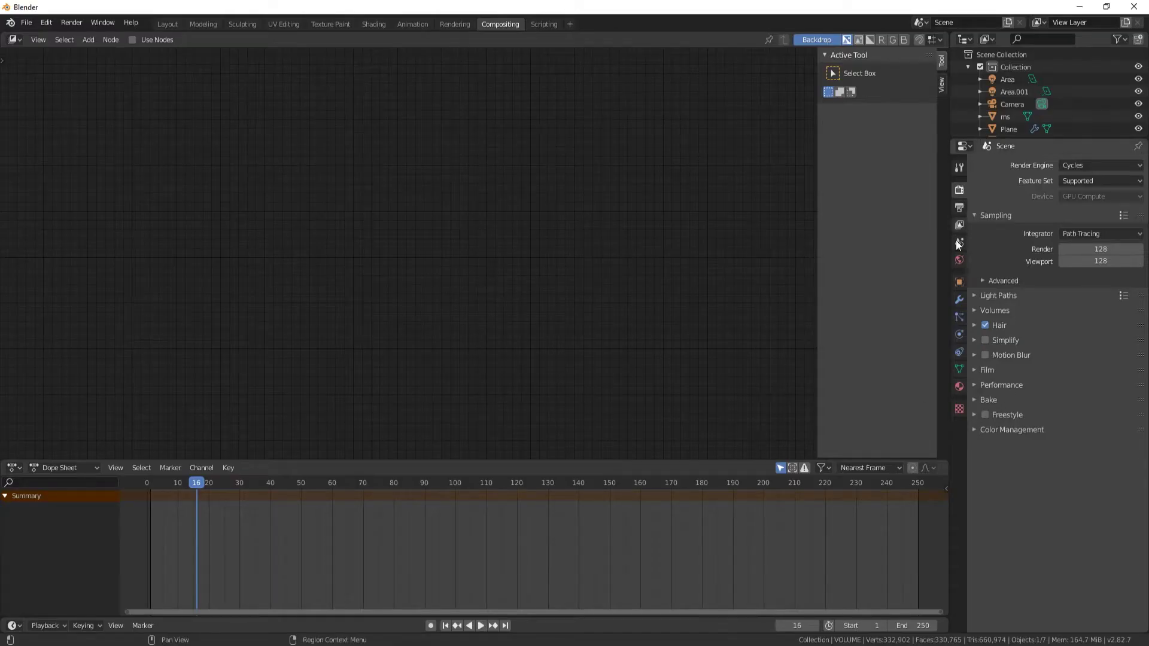
pyautogui.click(960, 334)
pyautogui.click(959, 260)
pyautogui.hotkey('ctrl', 'pagedown')
pyautogui.hotkey('ctrl', 'pagedown')
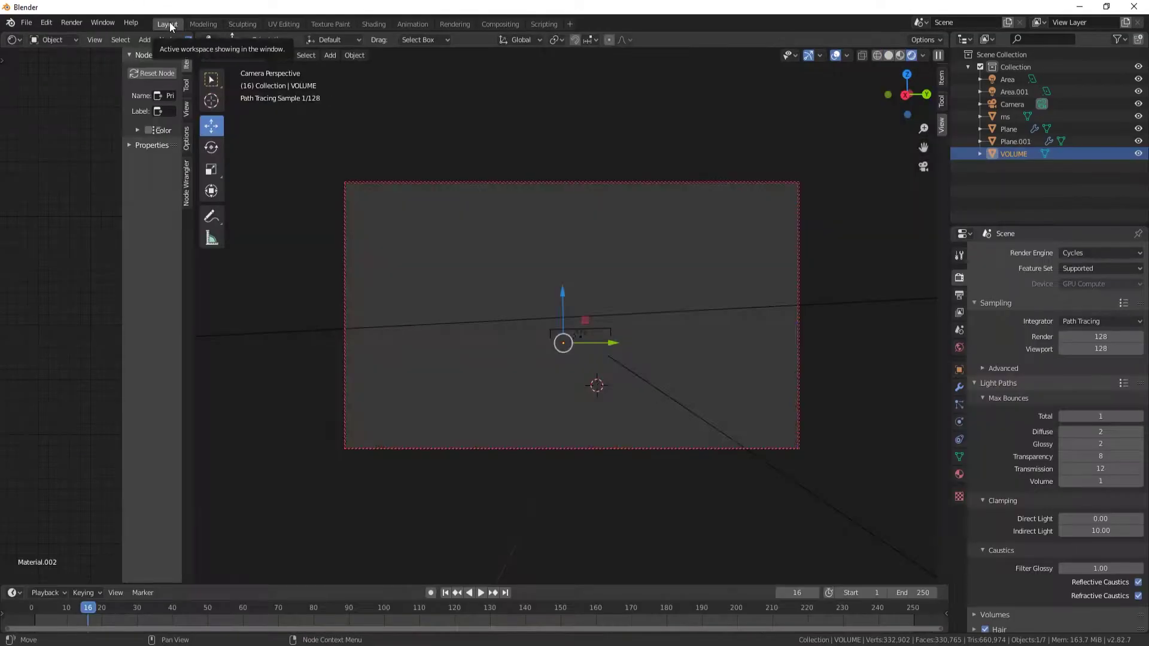
pyautogui.click(959, 326)
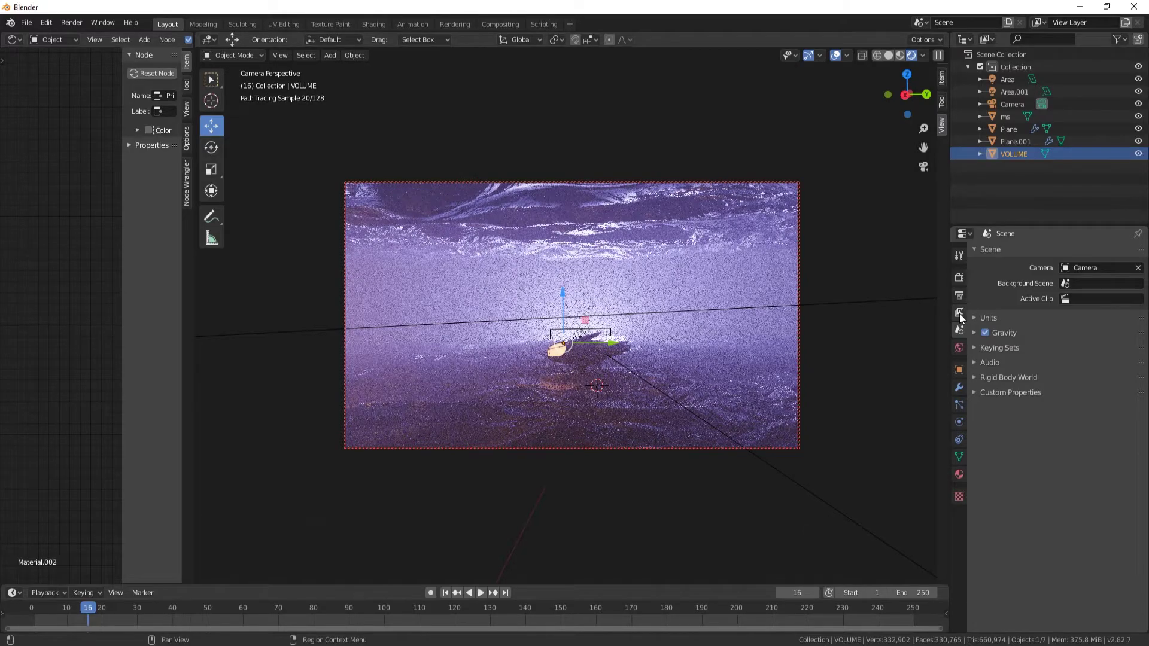
pyautogui.click(960, 348)
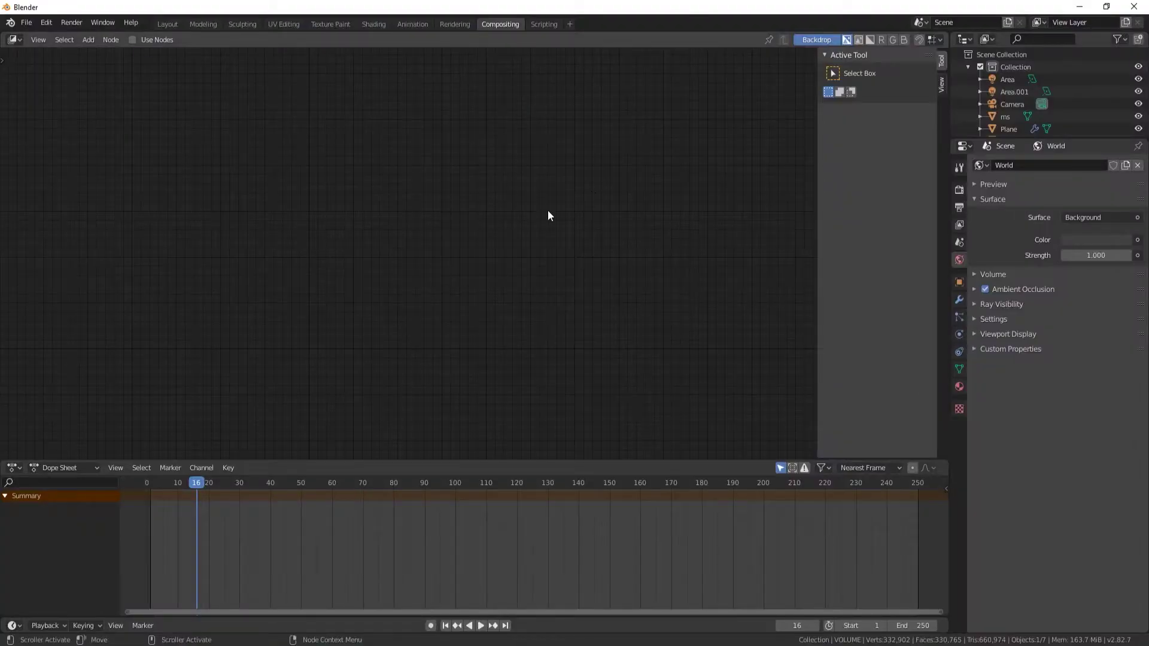
pyautogui.click(457, 24)
pyautogui.click(1012, 105)
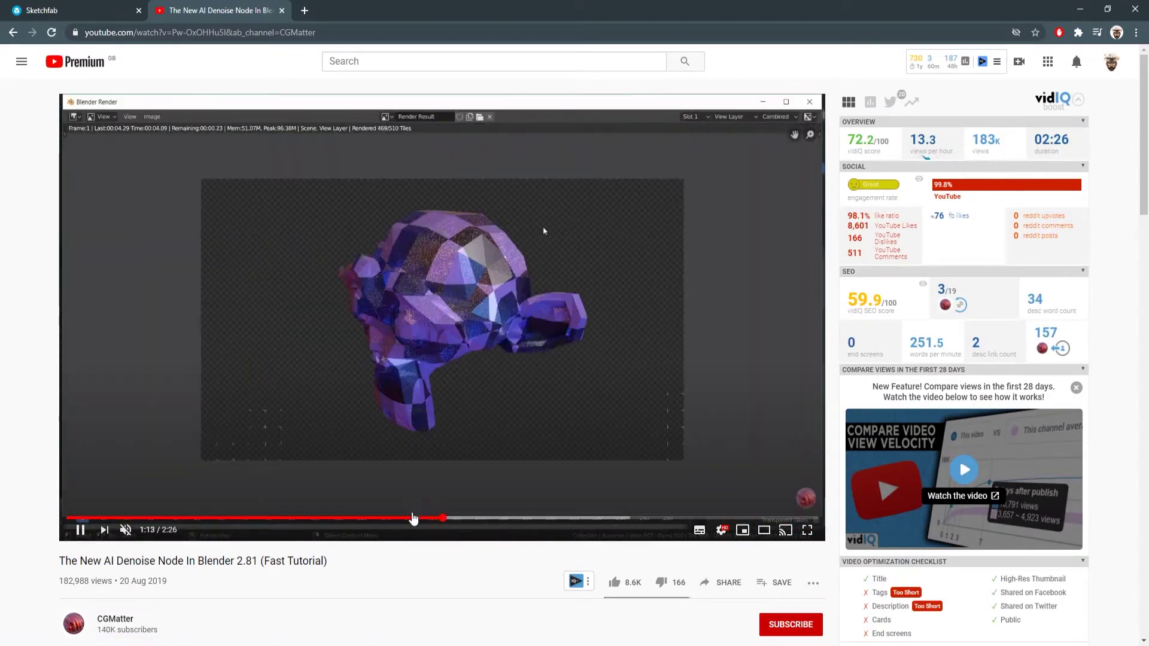
pyautogui.click(495, 518)
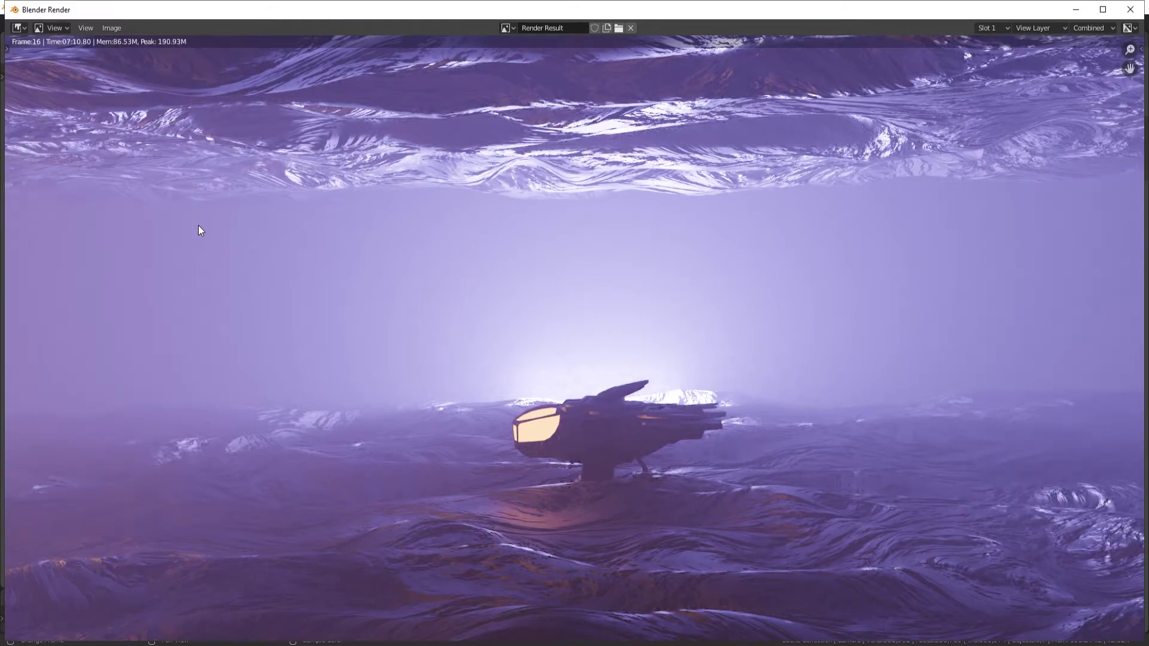
# Save the finished render of the spaceship scene as an image file.
pyautogui.click(112, 27)
pyautogui.click(124, 98)
pyautogui.write('re')
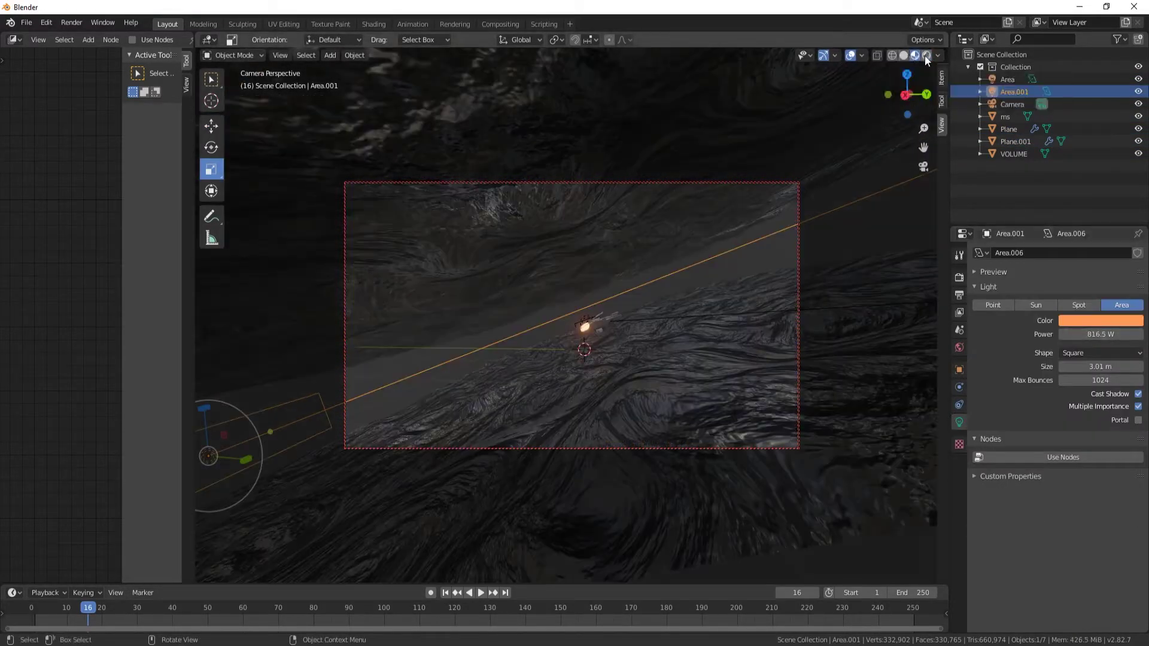
# Render a still image of the spaceship scene from the tilted camera angle.
pyautogui.click(72, 23)
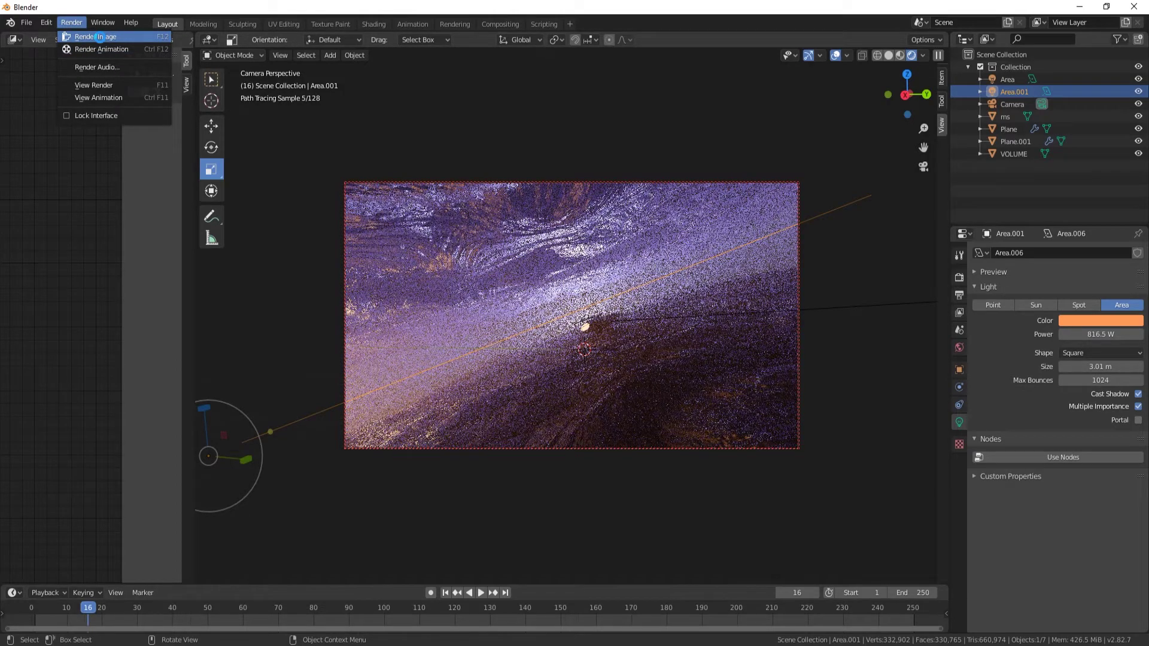
pyautogui.click(95, 37)
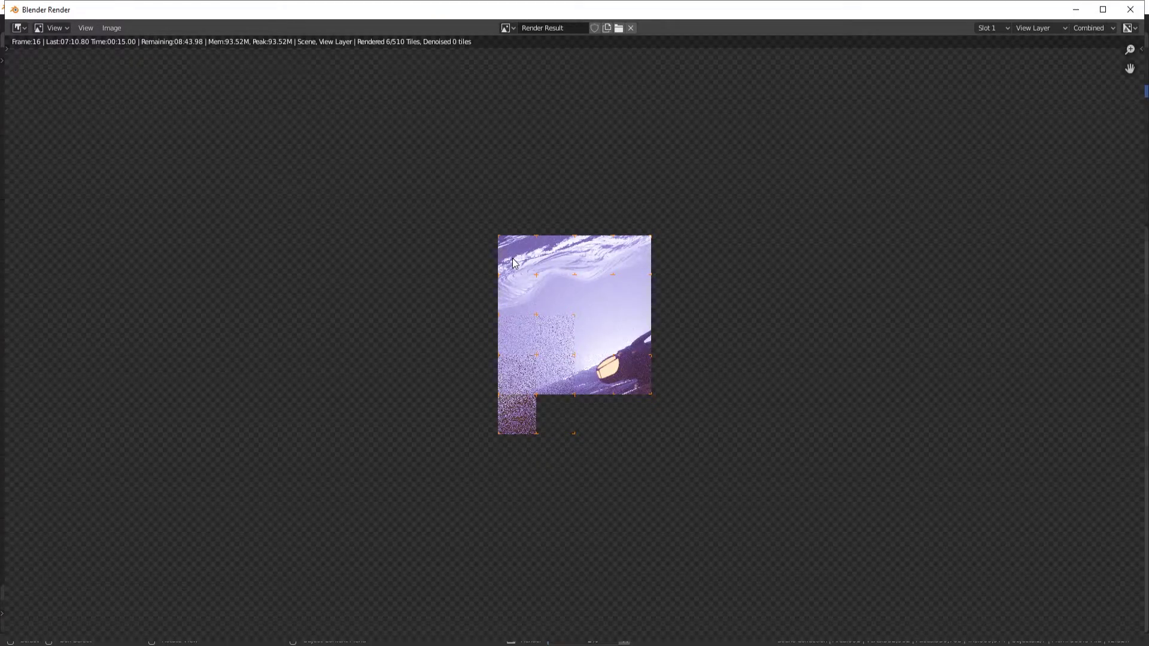